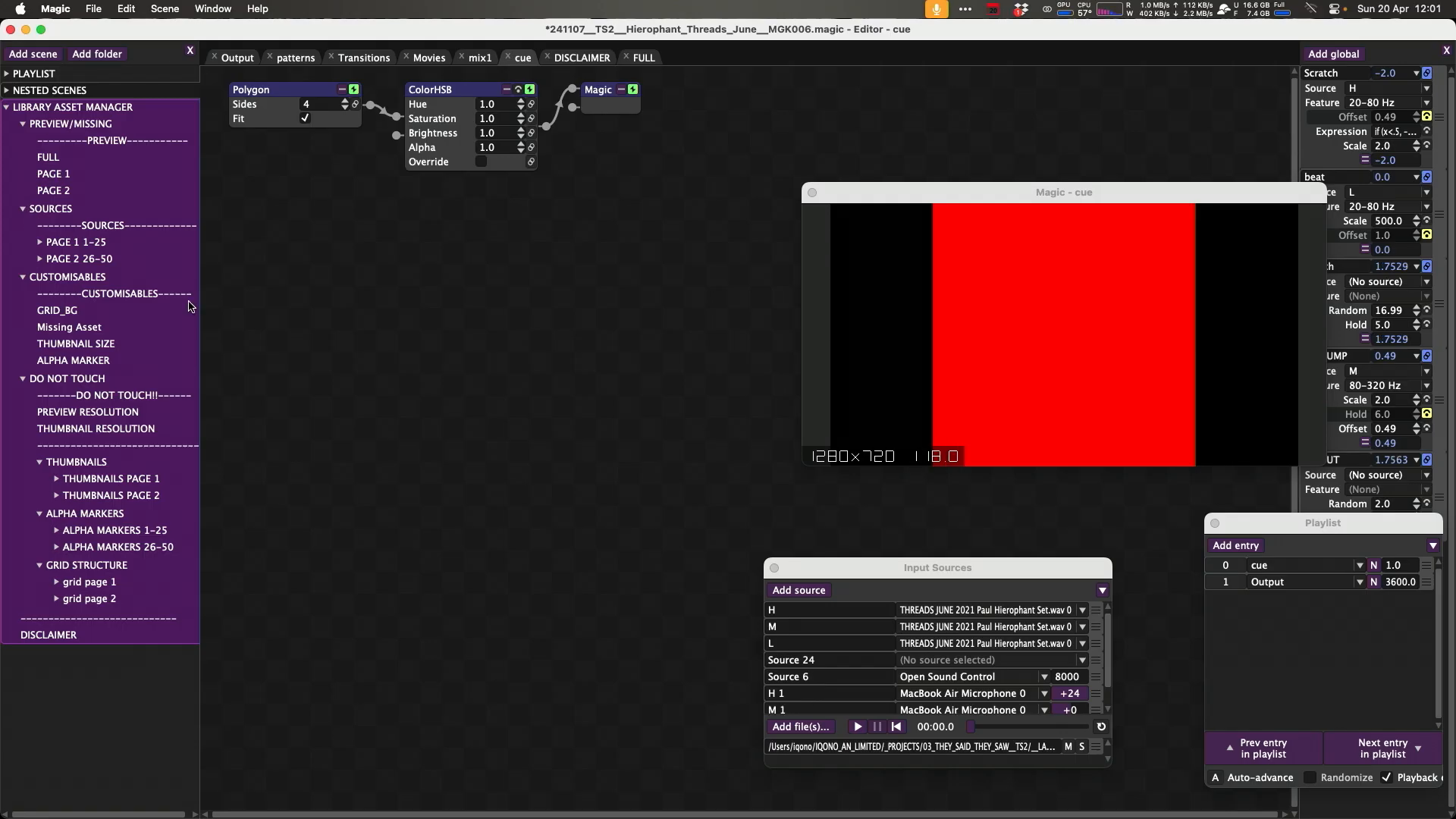
View the library's FULL, PAGE 1 and PAGE 2 preview scenes.
{"action": "left_click", "coordinate": [52, 163]}
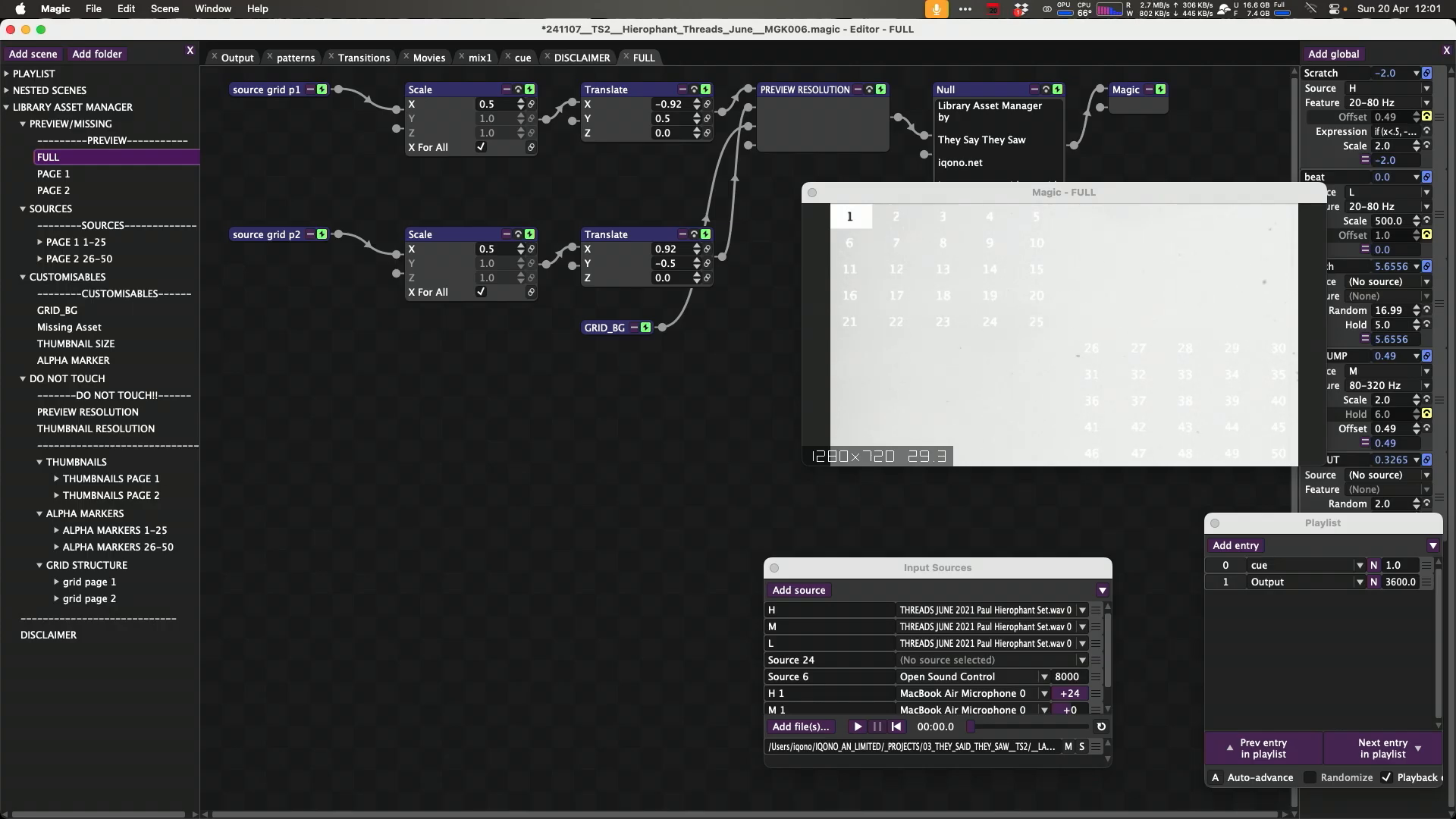
{"action": "left_click", "coordinate": [62, 176]}
{"action": "left_click", "coordinate": [63, 192]}
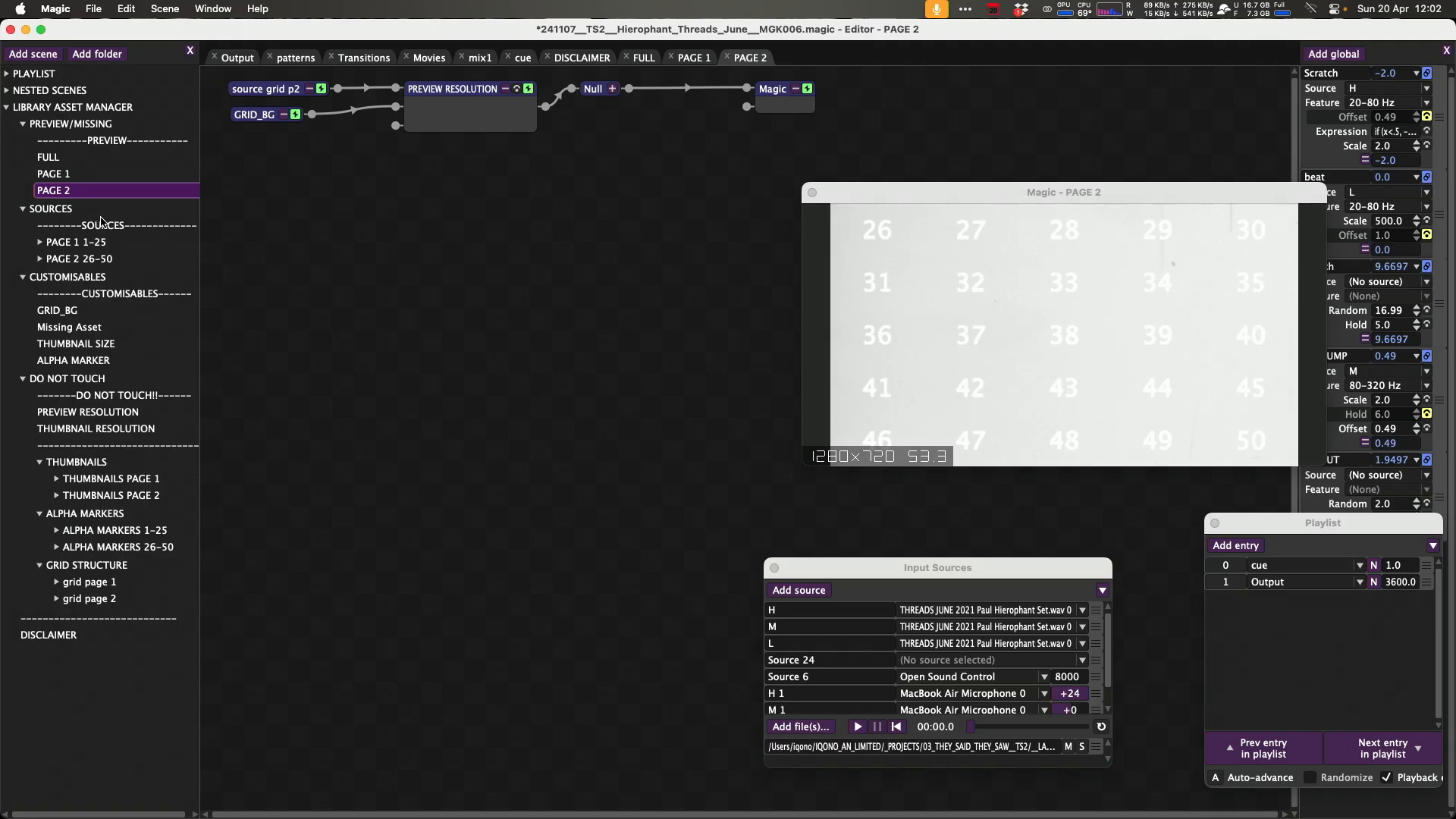
Expand the PAGE 1 1-25 sources folder and inspect the Source 01 and Source 02 scenes.
{"action": "left_click", "coordinate": [6, 74]}
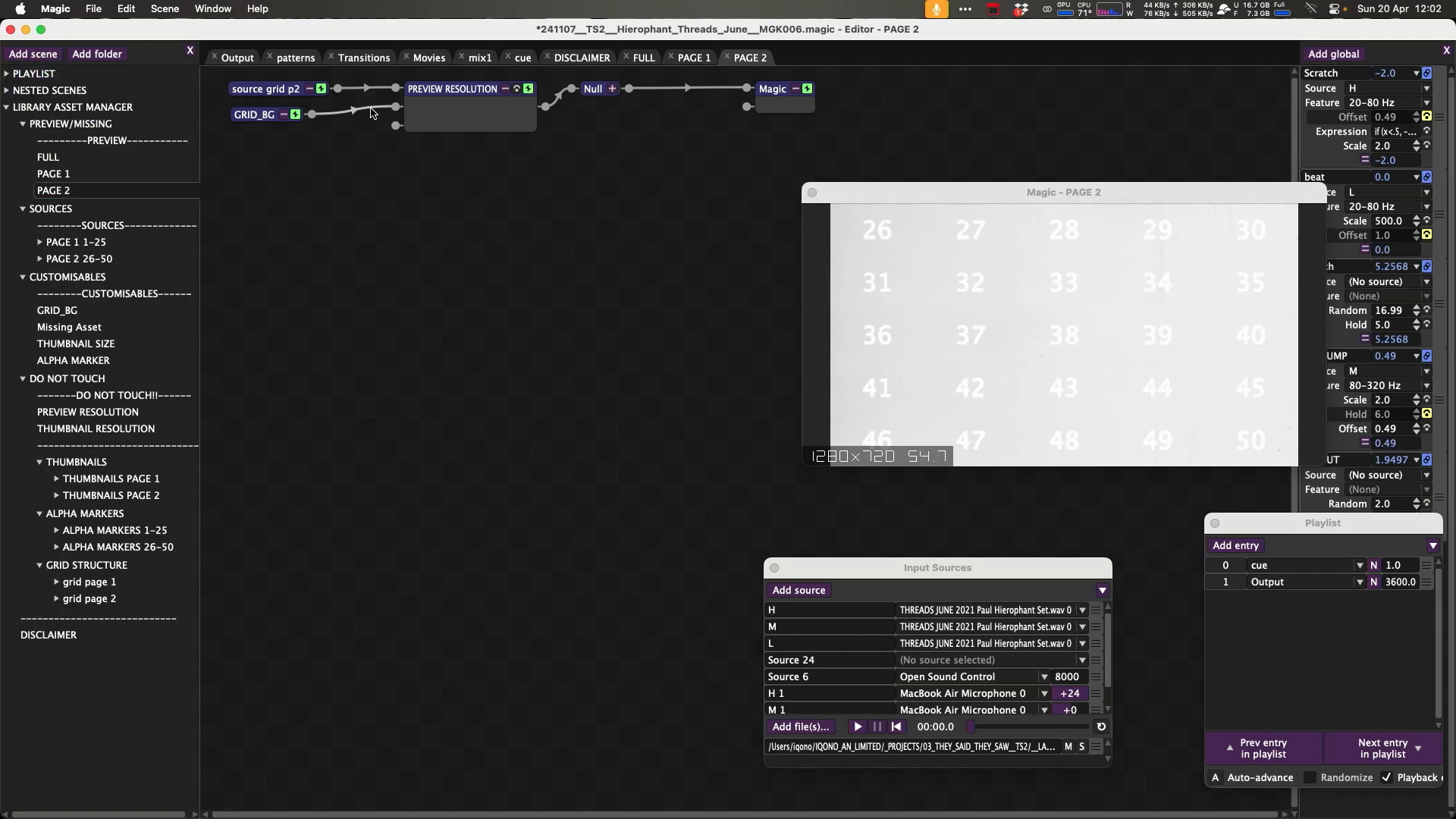
{"action": "left_click", "coordinate": [40, 244]}
{"action": "left_click", "coordinate": [381, 317]}
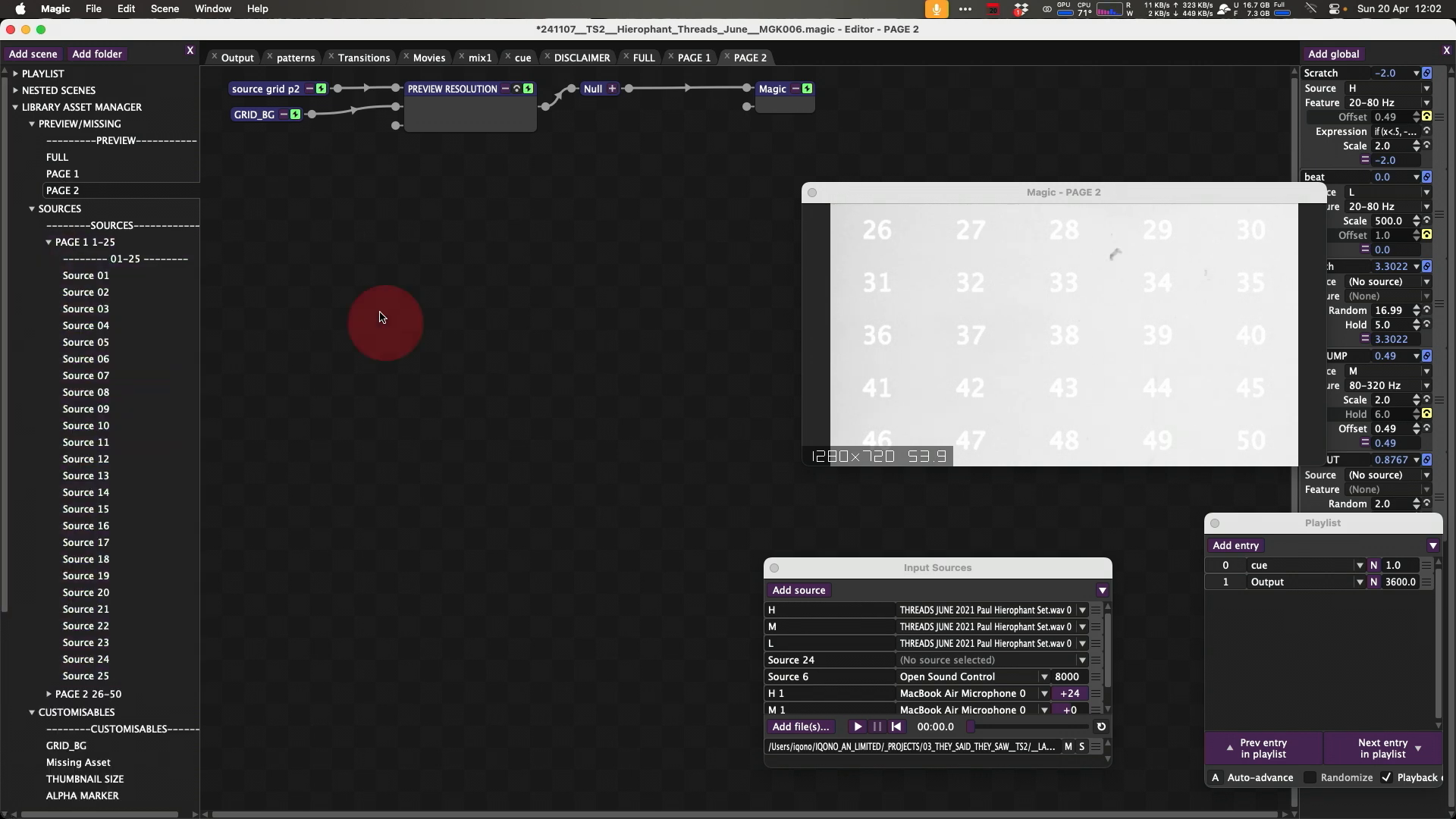
{"action": "double_click", "coordinate": [60, 278]}
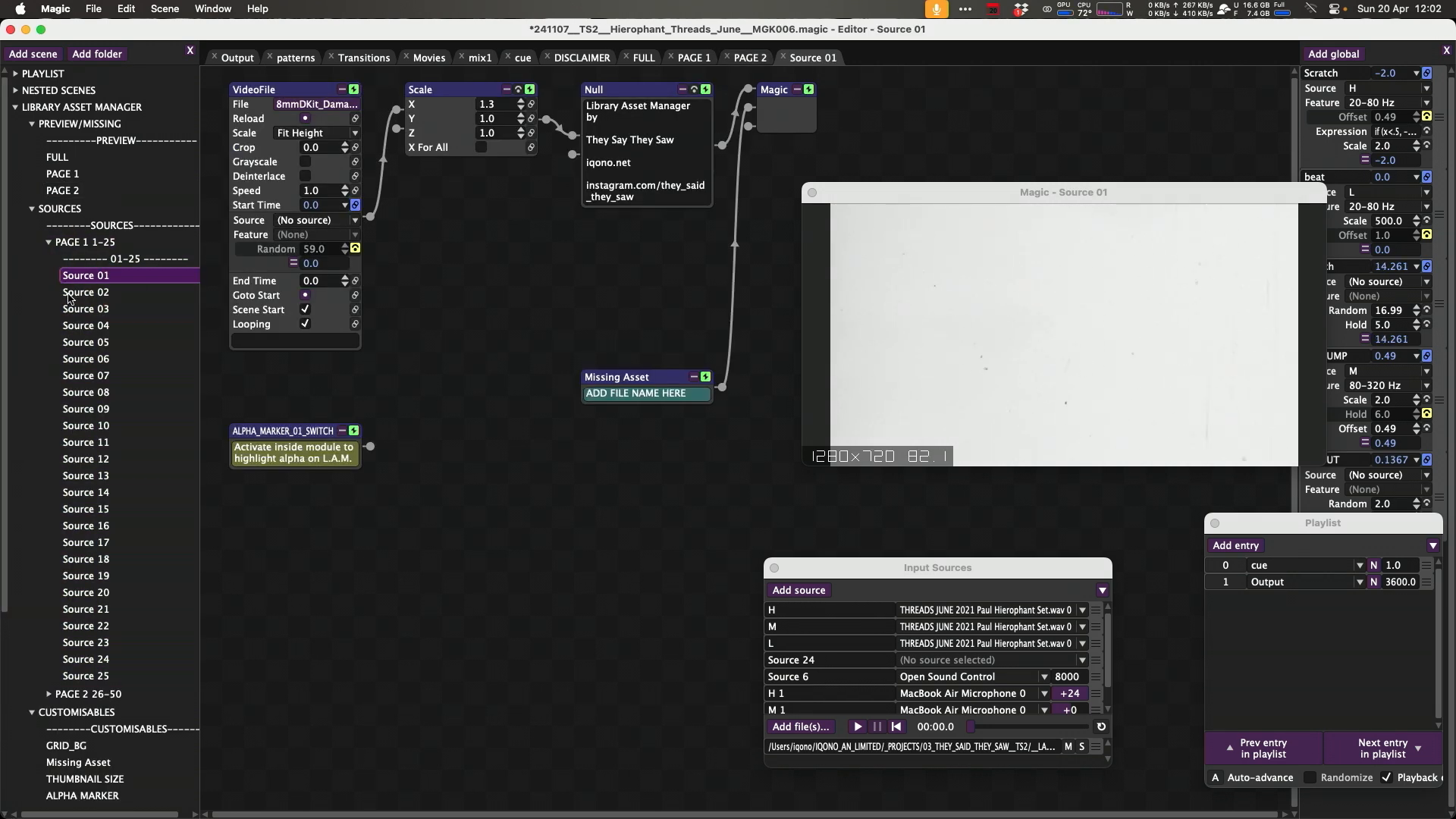
{"action": "double_click", "coordinate": [77, 293]}
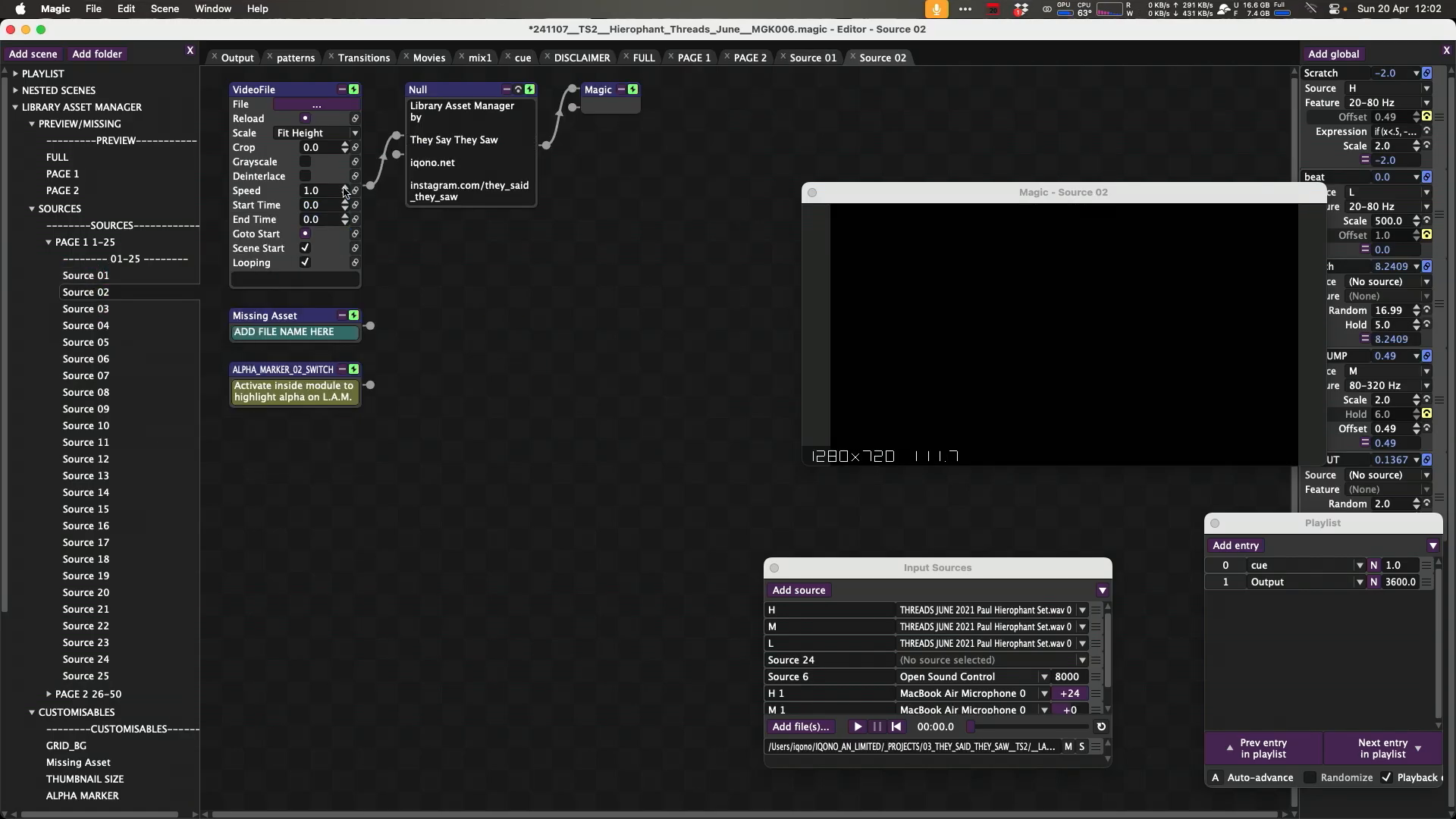
Copy the VideoFile module from the nested Movies scene into the Source 02 scene.
{"action": "left_click", "coordinate": [15, 91]}
{"action": "left_click", "coordinate": [13, 73]}
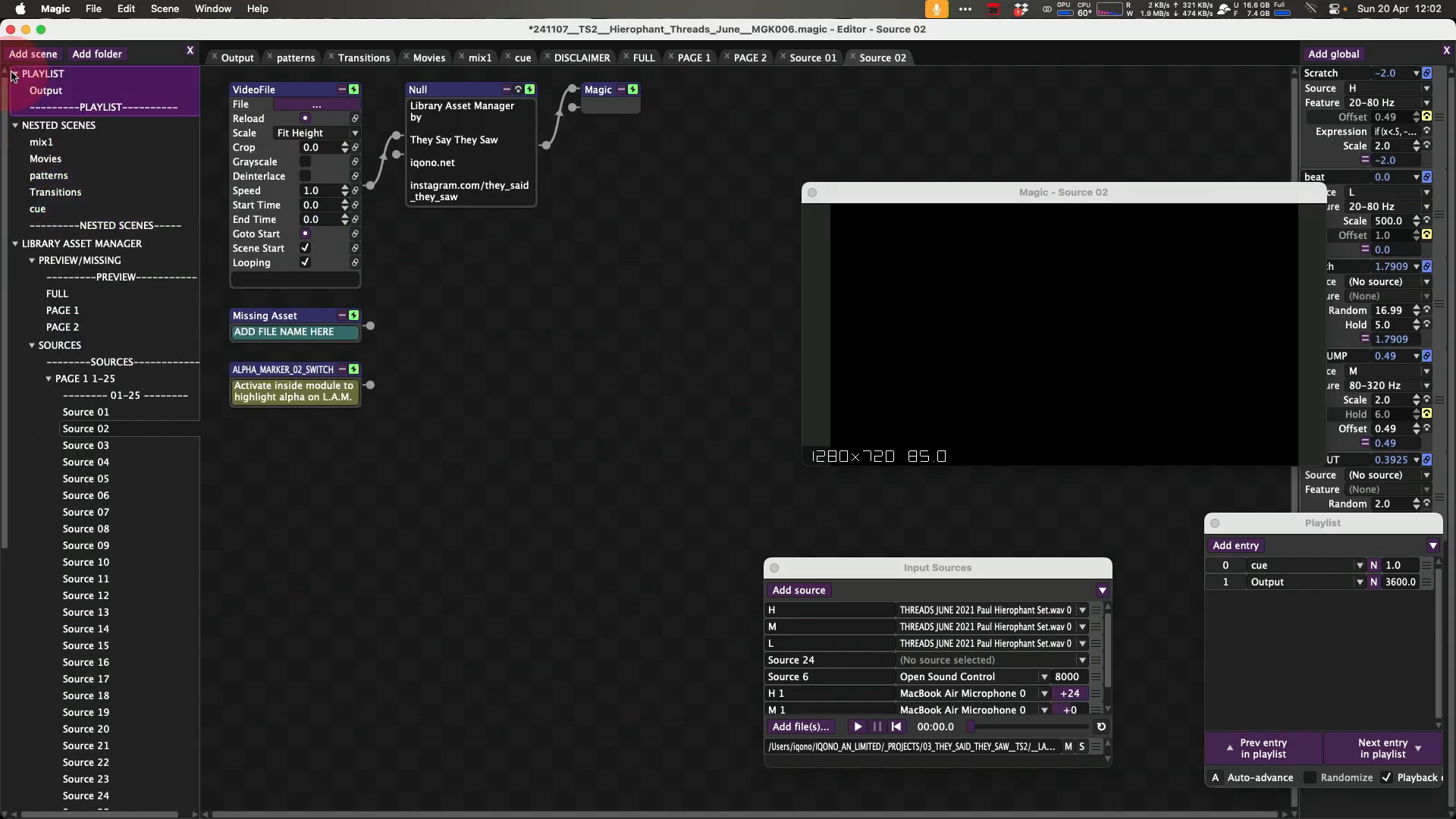
{"action": "double_click", "coordinate": [46, 158]}
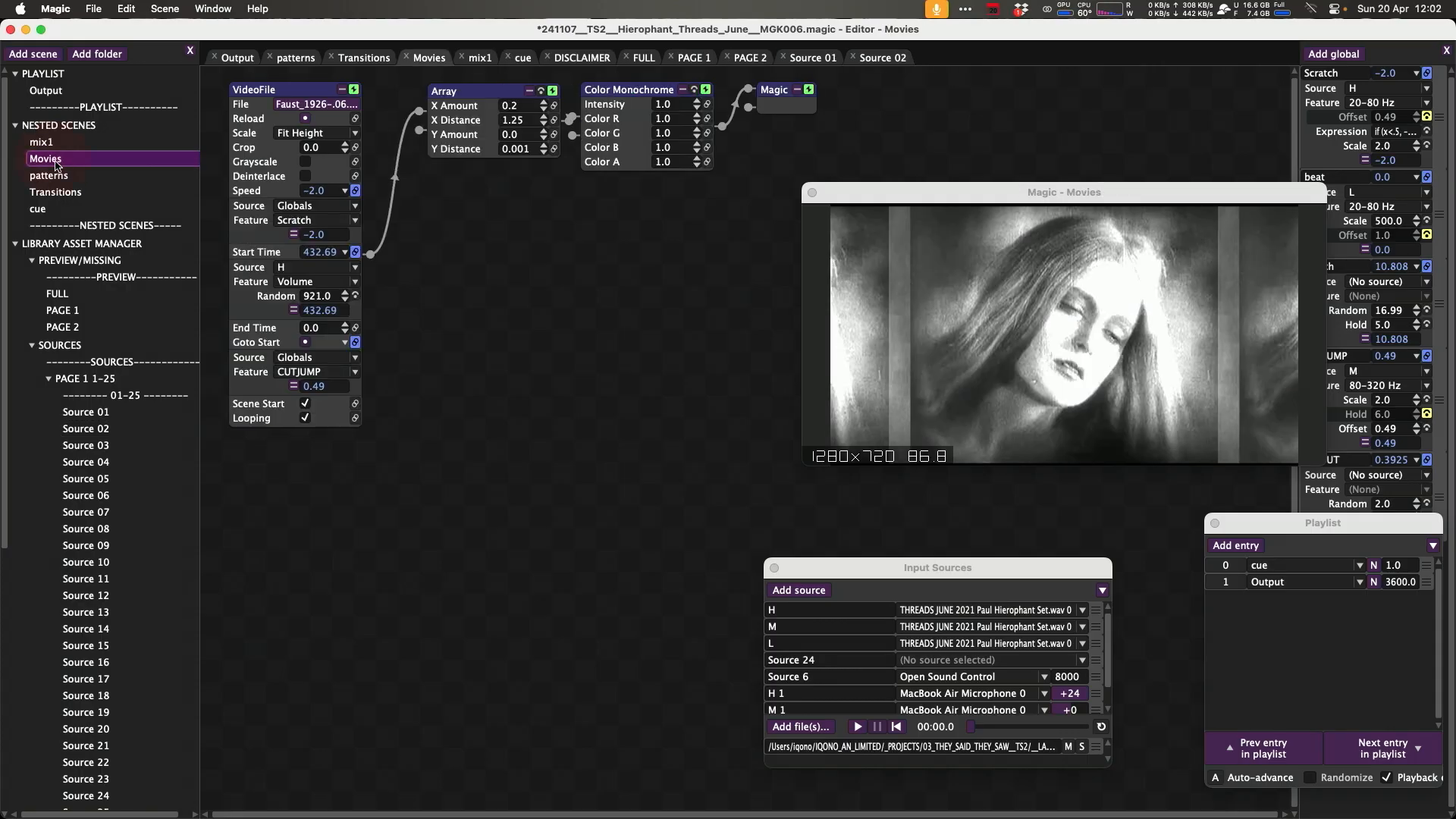
{"action": "key", "text": "super+c"}
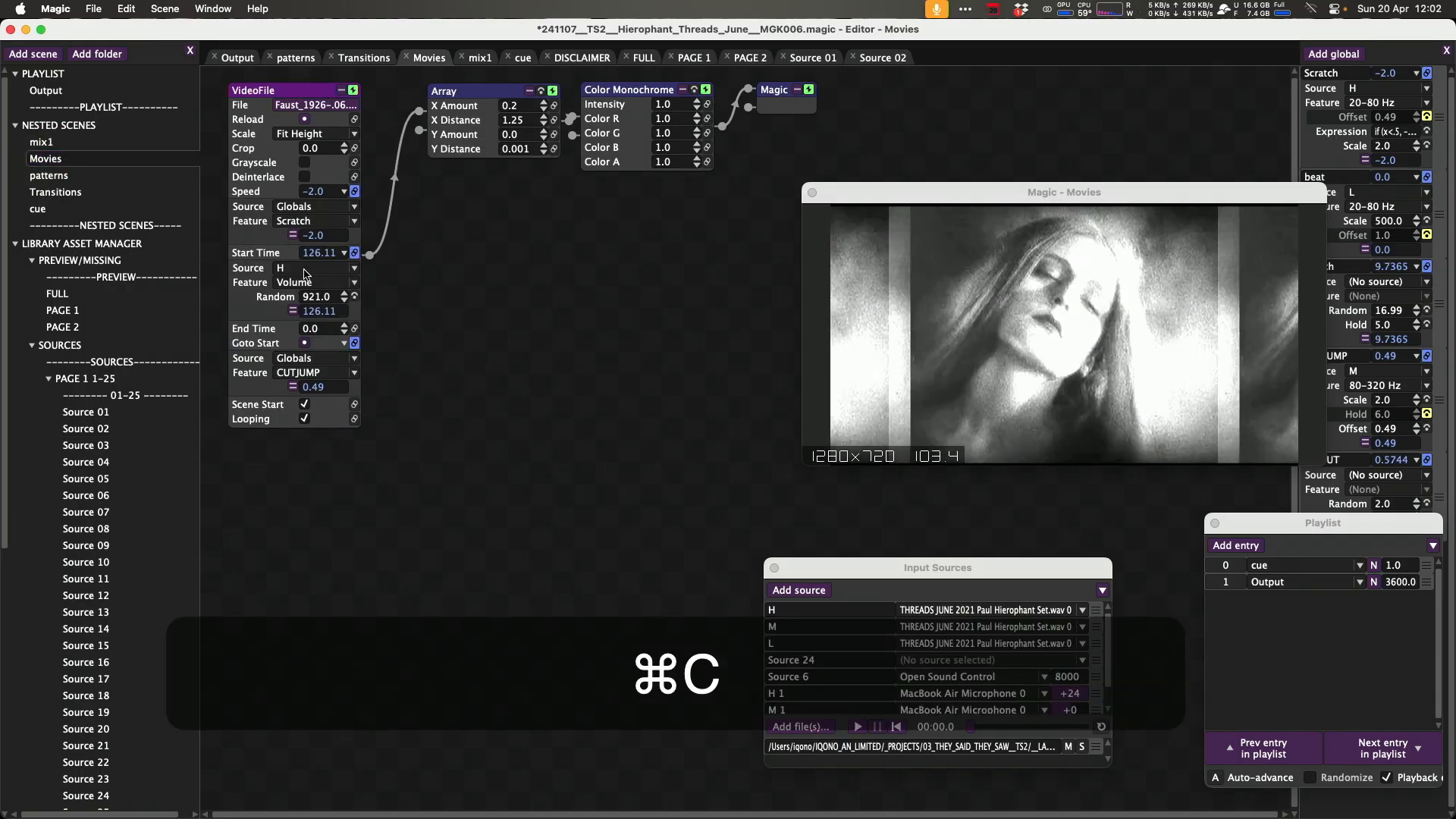
{"action": "double_click", "coordinate": [86, 429]}
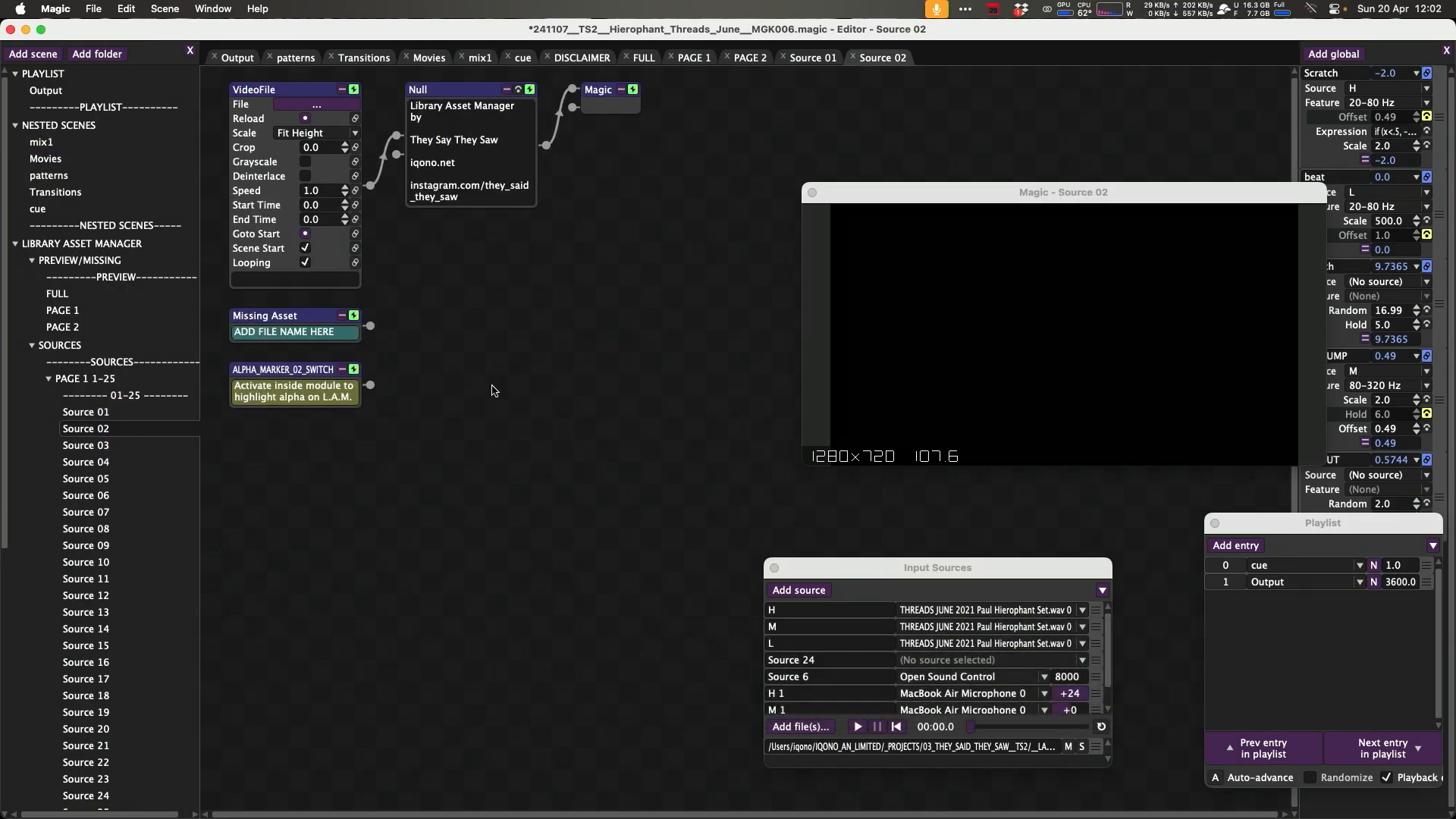
{"action": "key", "text": "super+v"}
{"action": "left_click_drag", "start_coordinate": [558, 393], "coordinate": [445, 301]}
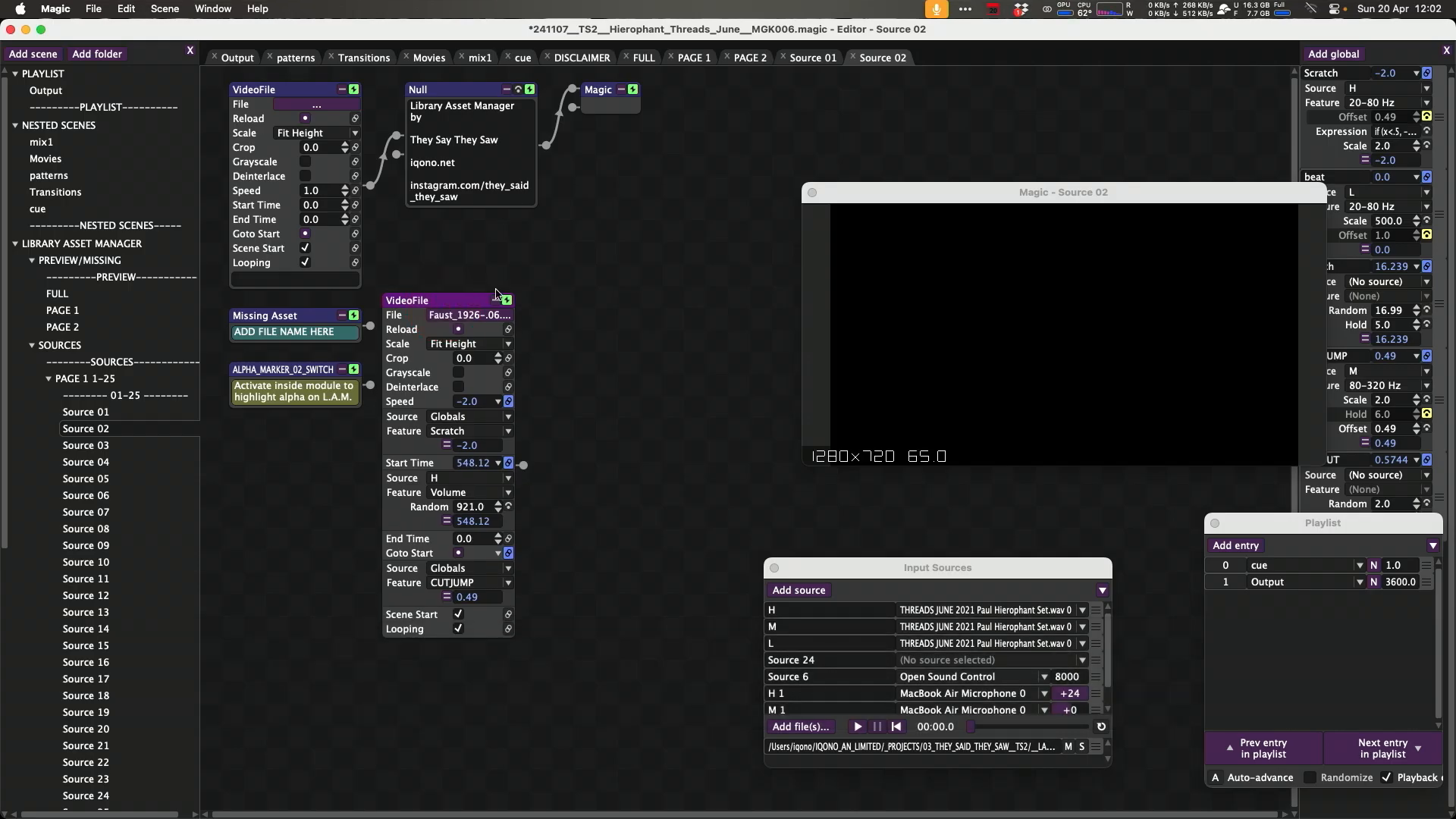
Replace the empty VideoFile module with the copied Faust one as the Null module's input, and auto-arrange the modules.
{"action": "key", "text": "BackSpace"}
{"action": "left_click_drag", "start_coordinate": [523, 467], "coordinate": [395, 148]}
{"action": "left_click_drag", "start_coordinate": [522, 466], "coordinate": [396, 145]}
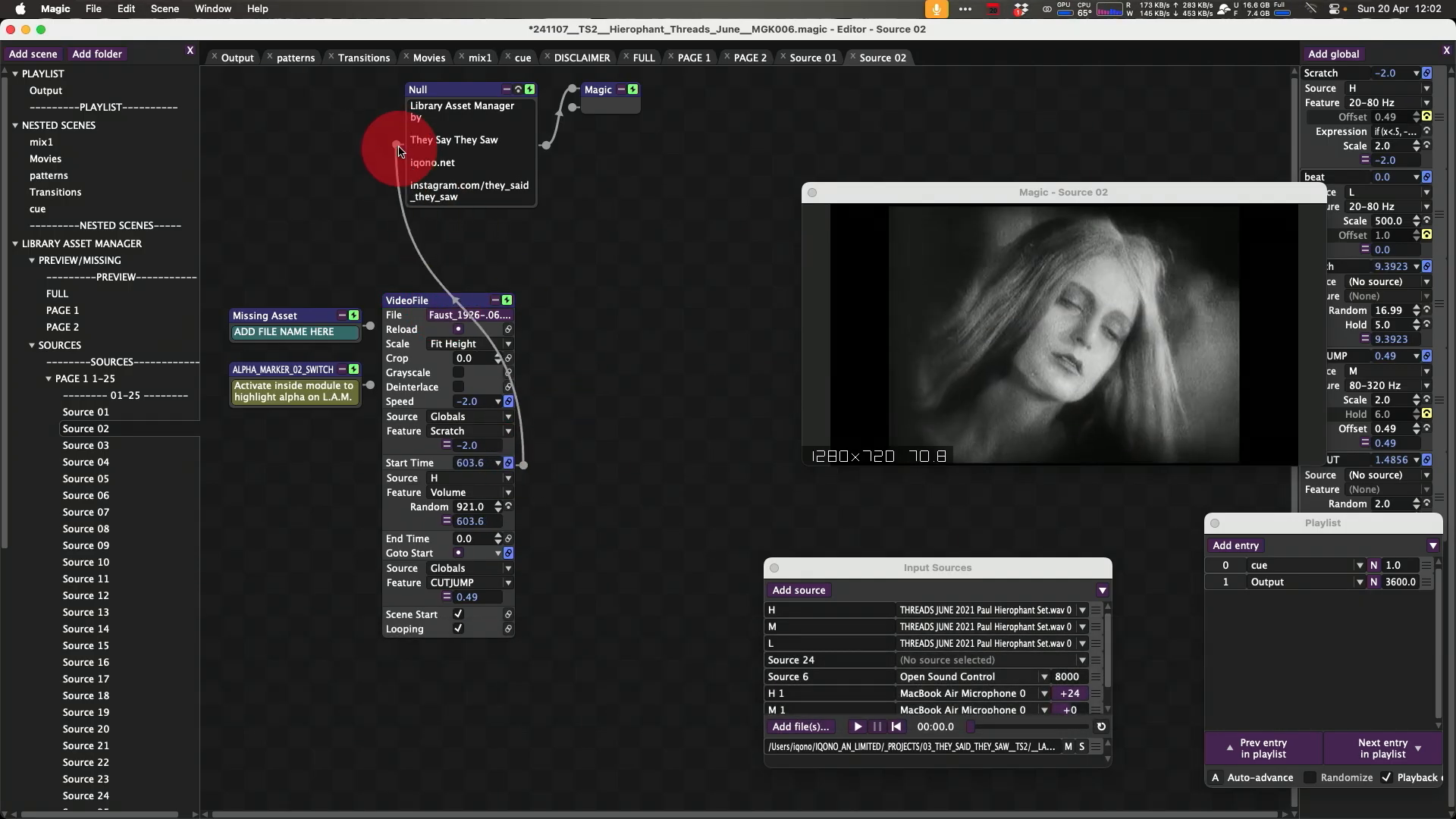
{"action": "key", "text": "super+g"}
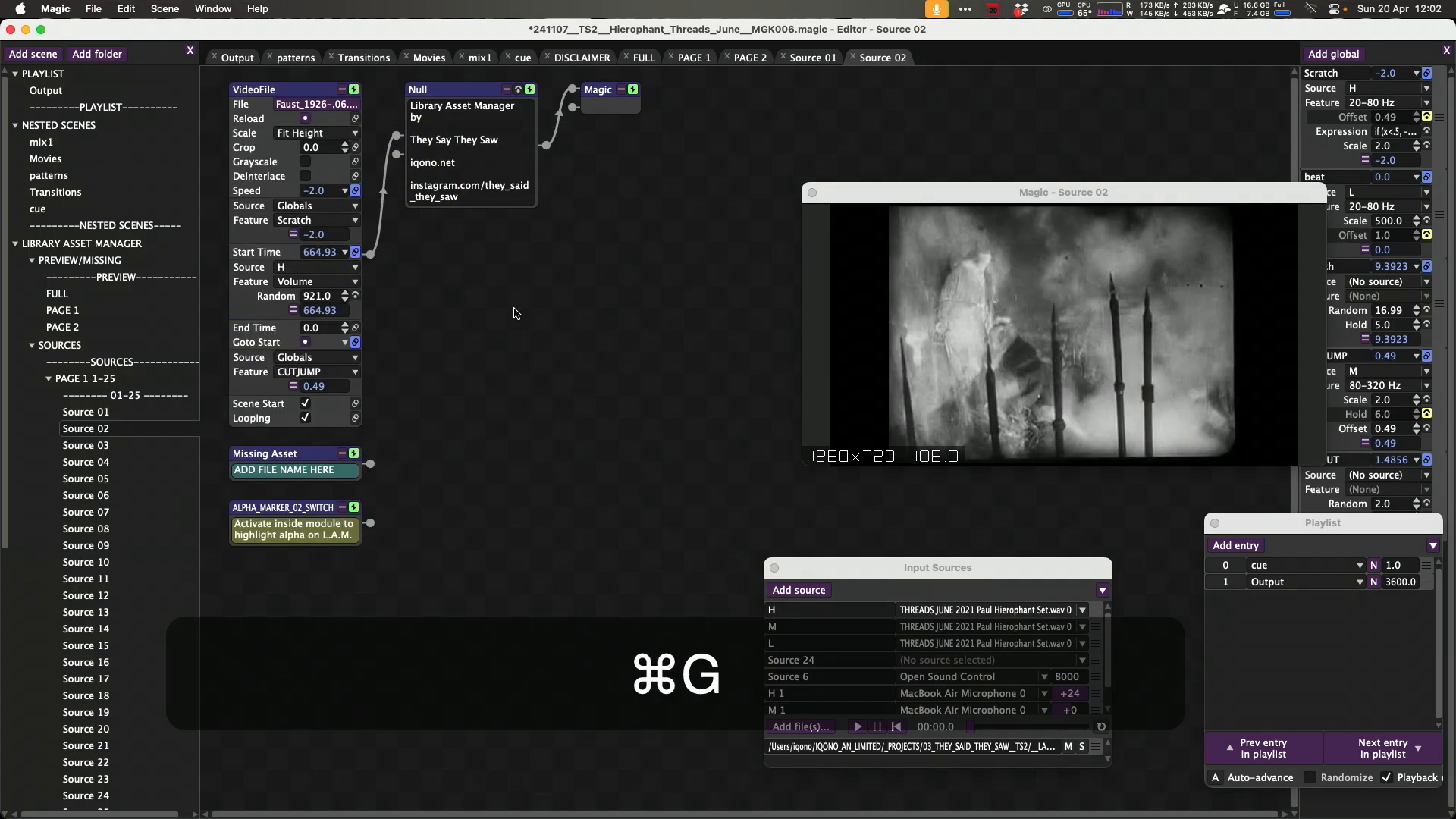
{"action": "left_click", "coordinate": [324, 107]}
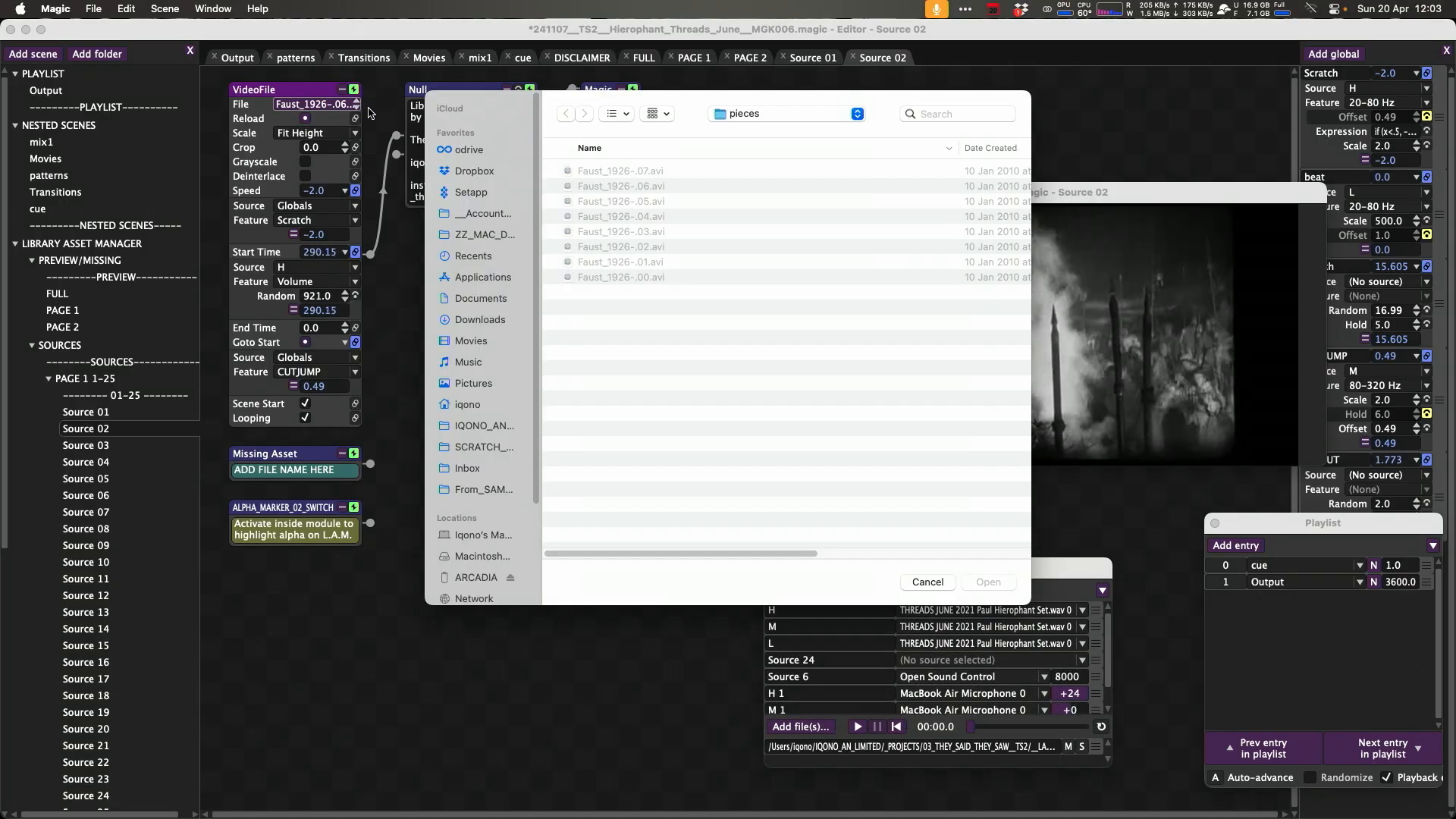
{"action": "left_click", "coordinate": [653, 190]}
{"action": "right_click", "coordinate": [657, 189]}
{"action": "left_click", "coordinate": [677, 200]}
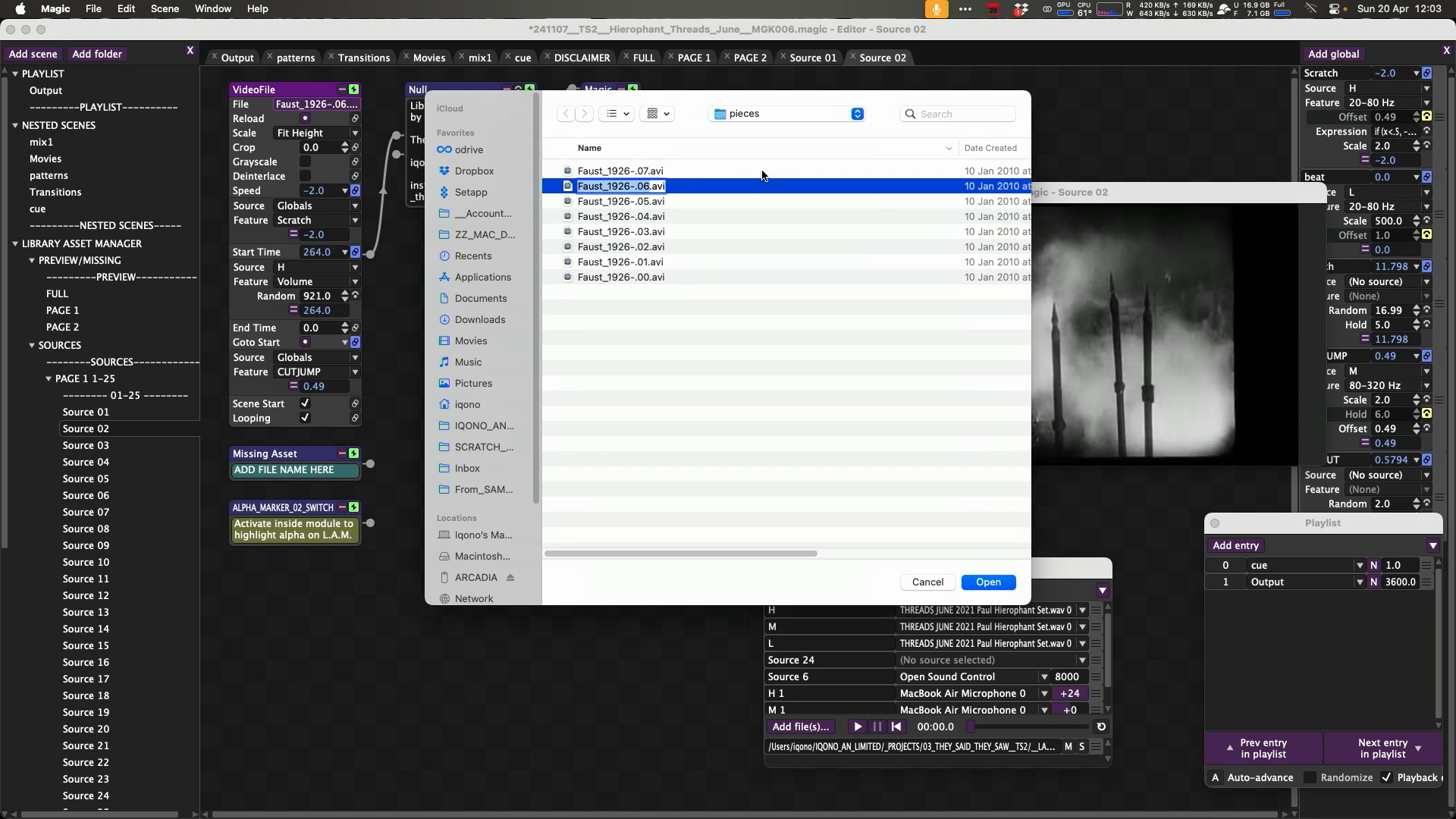
{"action": "key", "text": "super+c"}
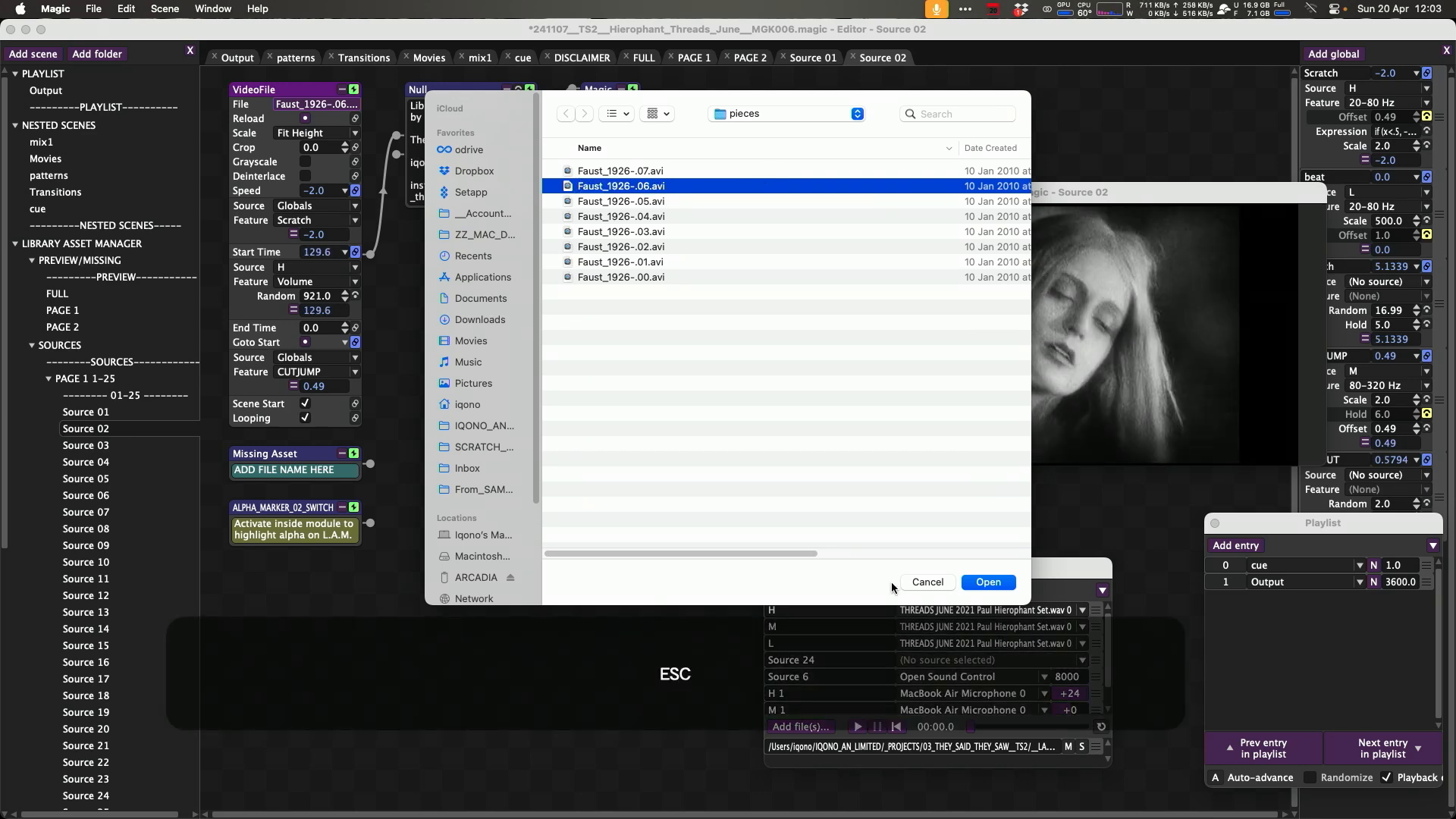
{"action": "left_click", "coordinate": [919, 585]}
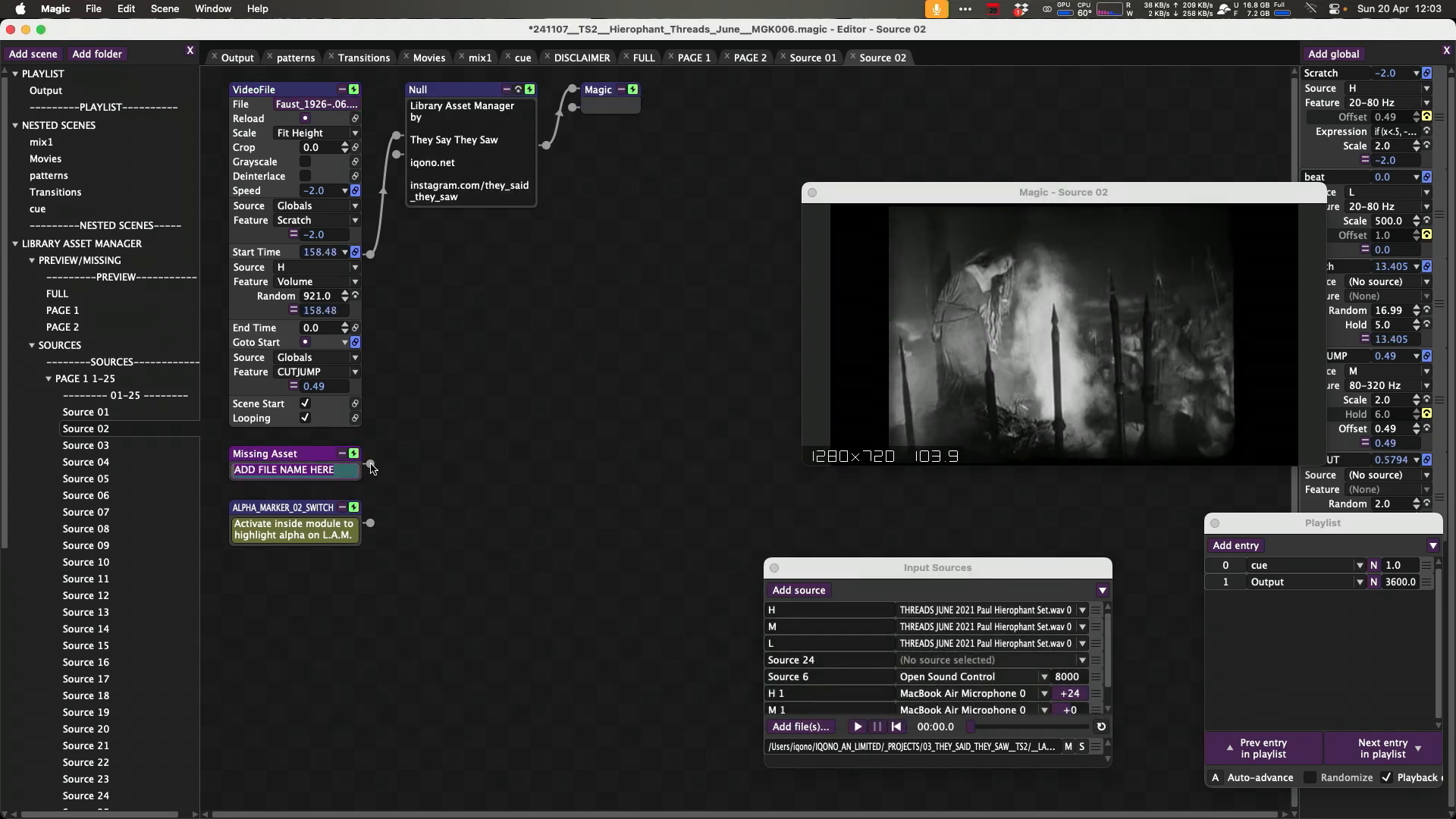
{"action": "key", "text": "super+v"}
{"action": "left_click_drag", "start_coordinate": [443, 475], "coordinate": [571, 466]}
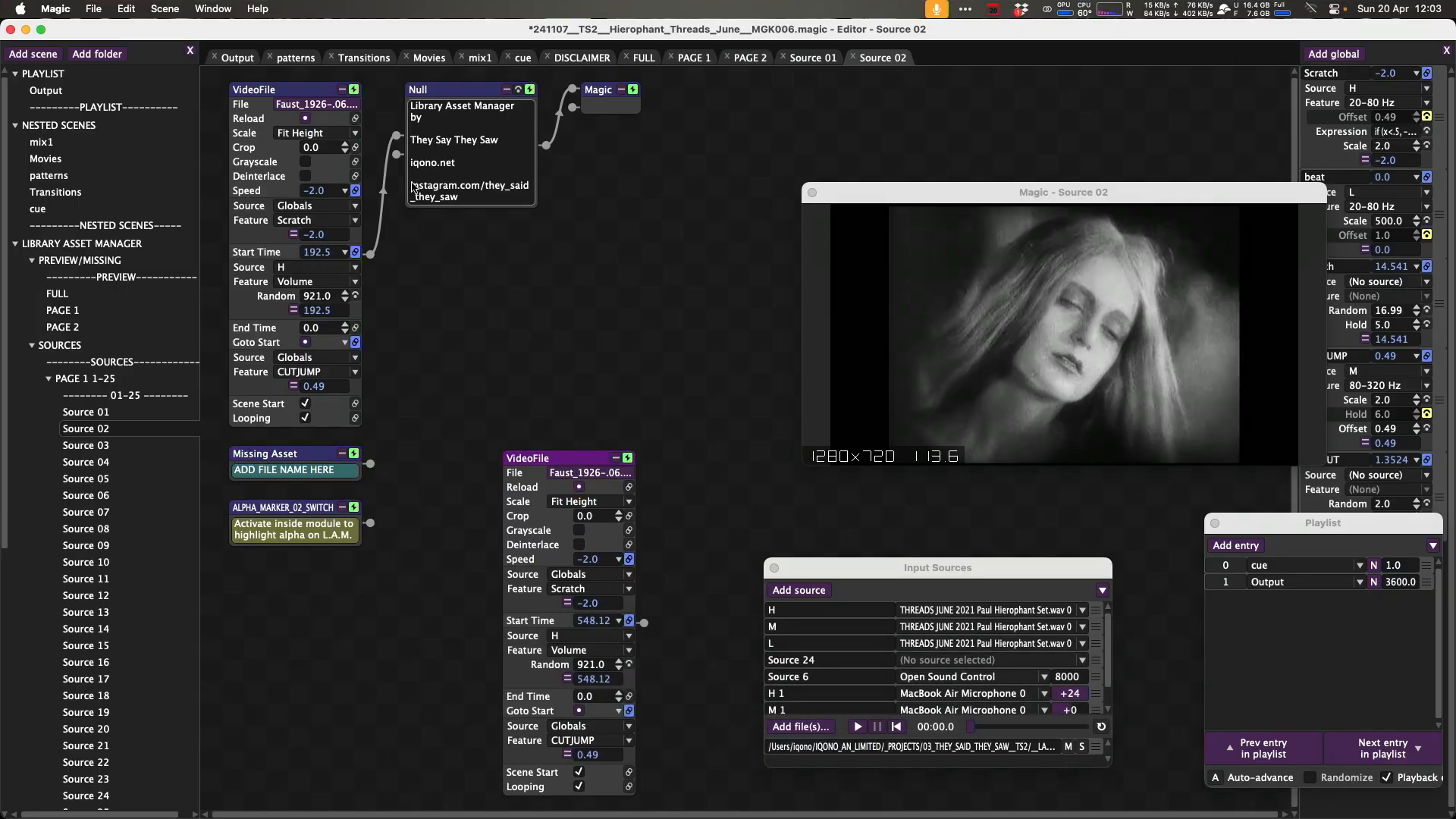
{"action": "left_click", "coordinate": [580, 459]}
{"action": "key", "text": "BackSpace"}
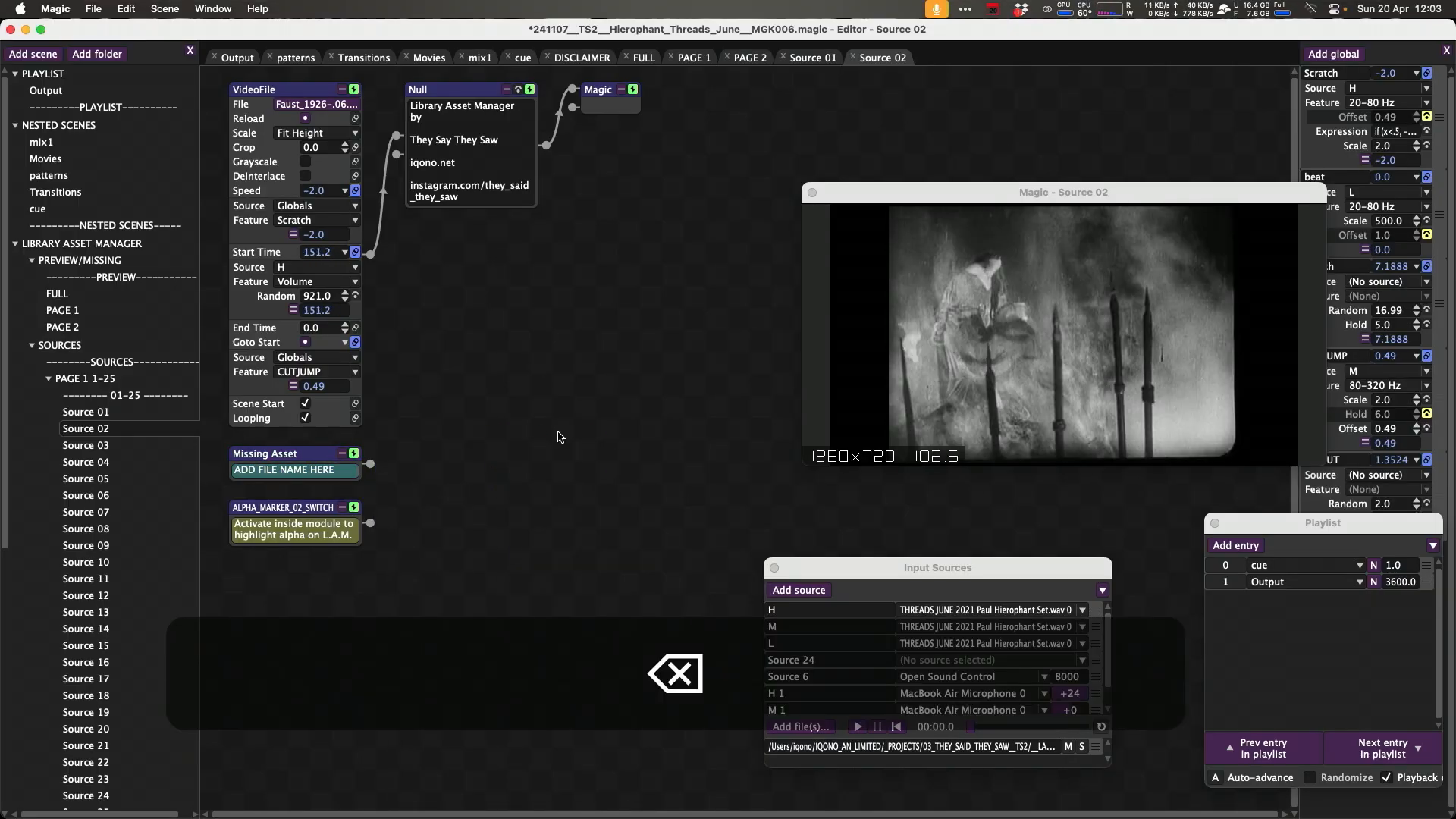
Copy the file name Faust_1926-.06 from the VideoFile module's file chooser, leaving without choosing another file.
{"action": "left_click", "coordinate": [354, 106]}
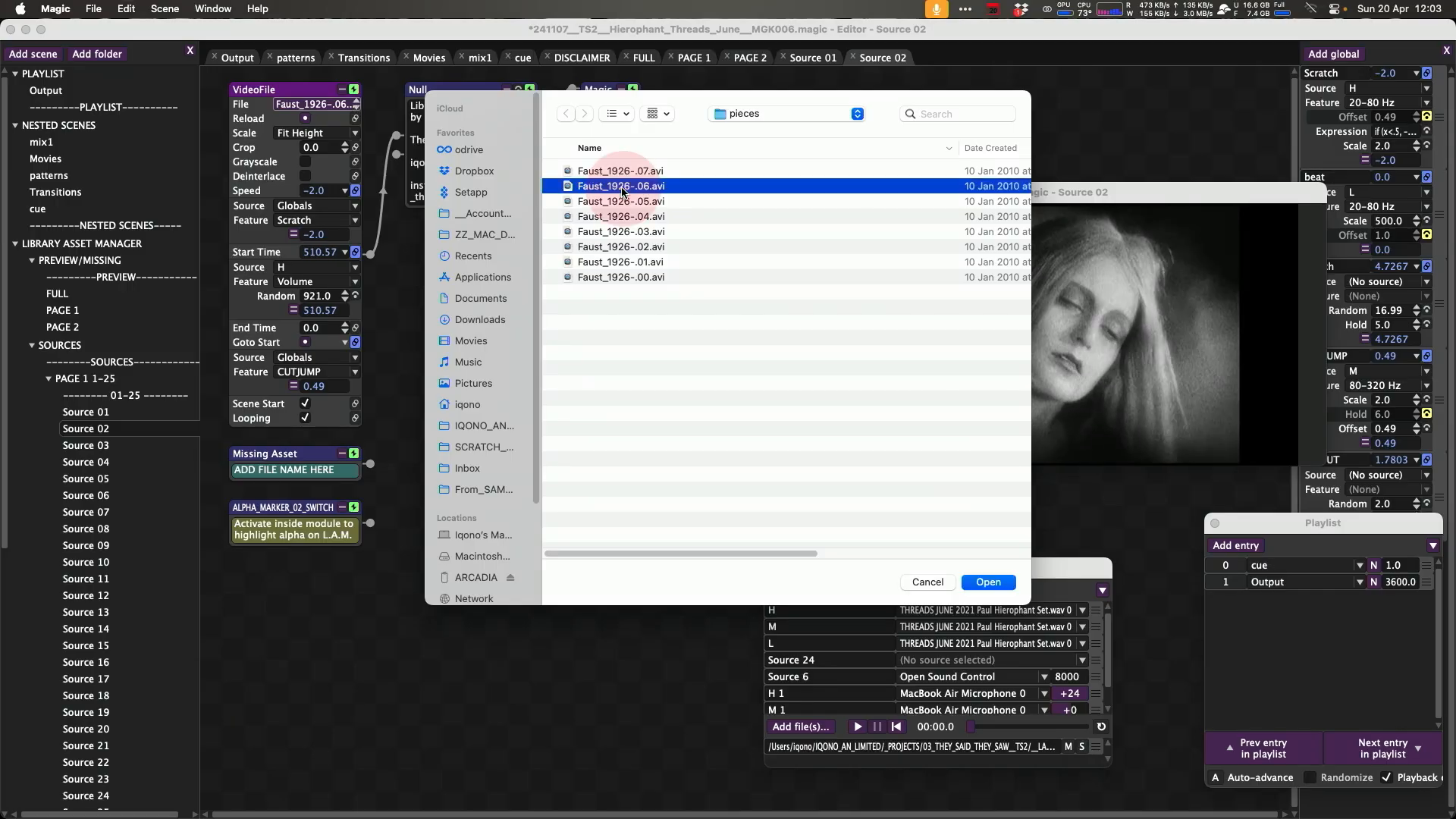
{"action": "right_click", "coordinate": [654, 187]}
{"action": "left_click", "coordinate": [676, 198]}
{"action": "right_click", "coordinate": [645, 187]}
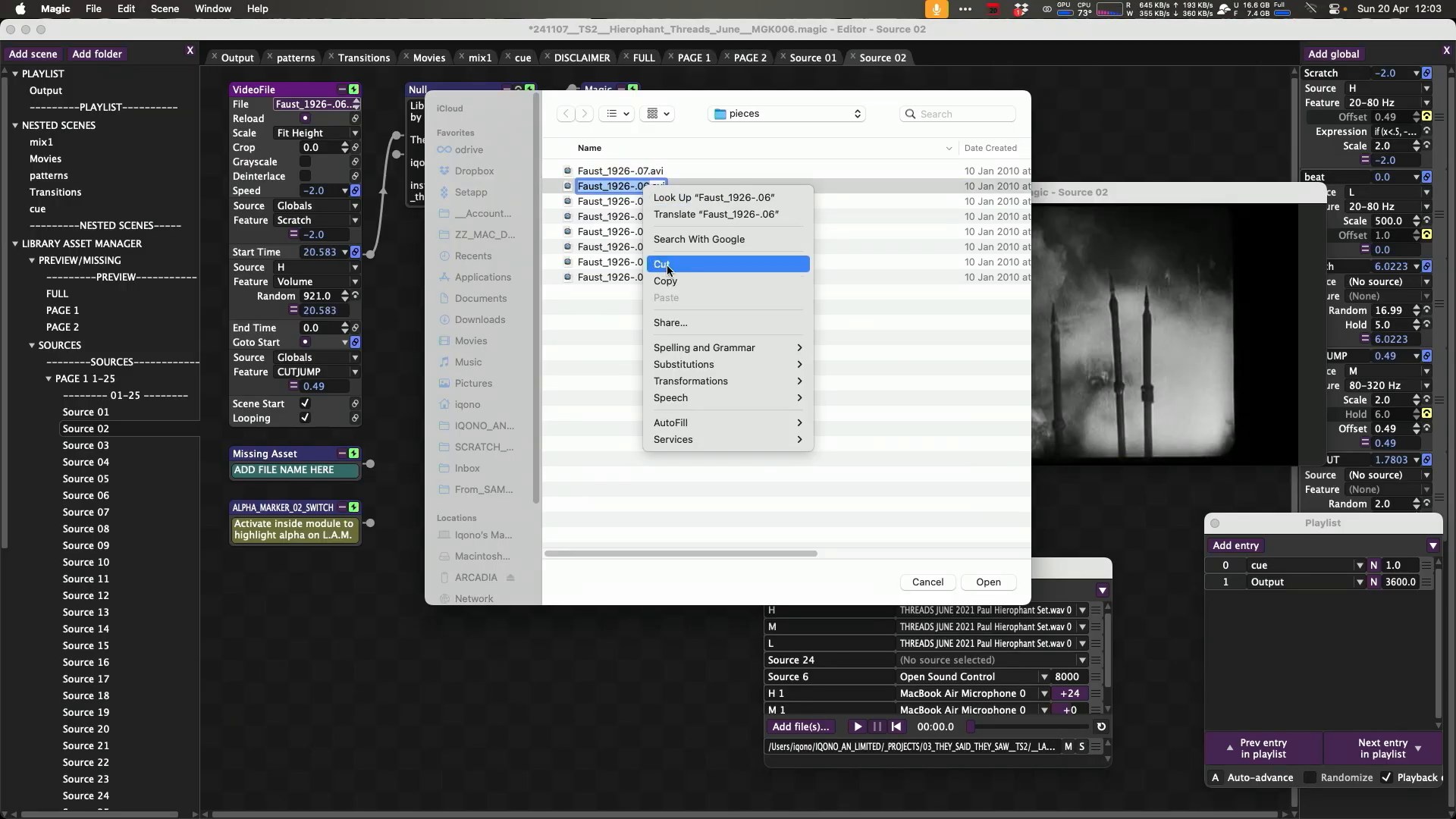
{"action": "left_click", "coordinate": [667, 282]}
{"action": "key", "text": "Escape"}
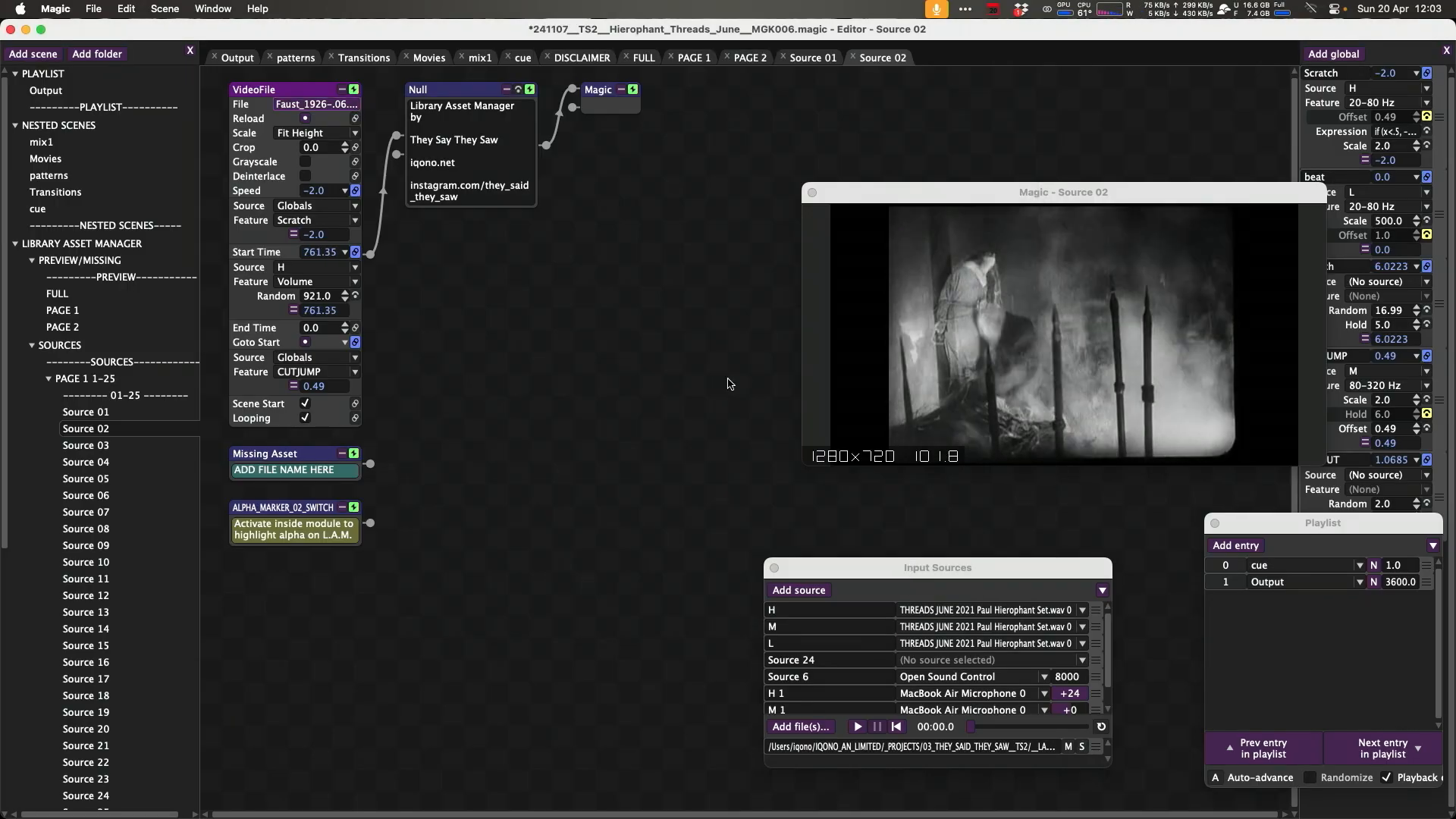
Set the Missing Asset module's annotation to Faust_1926-.06 and connect the module to the Null module's second input.
{"action": "right_click", "coordinate": [333, 455]}
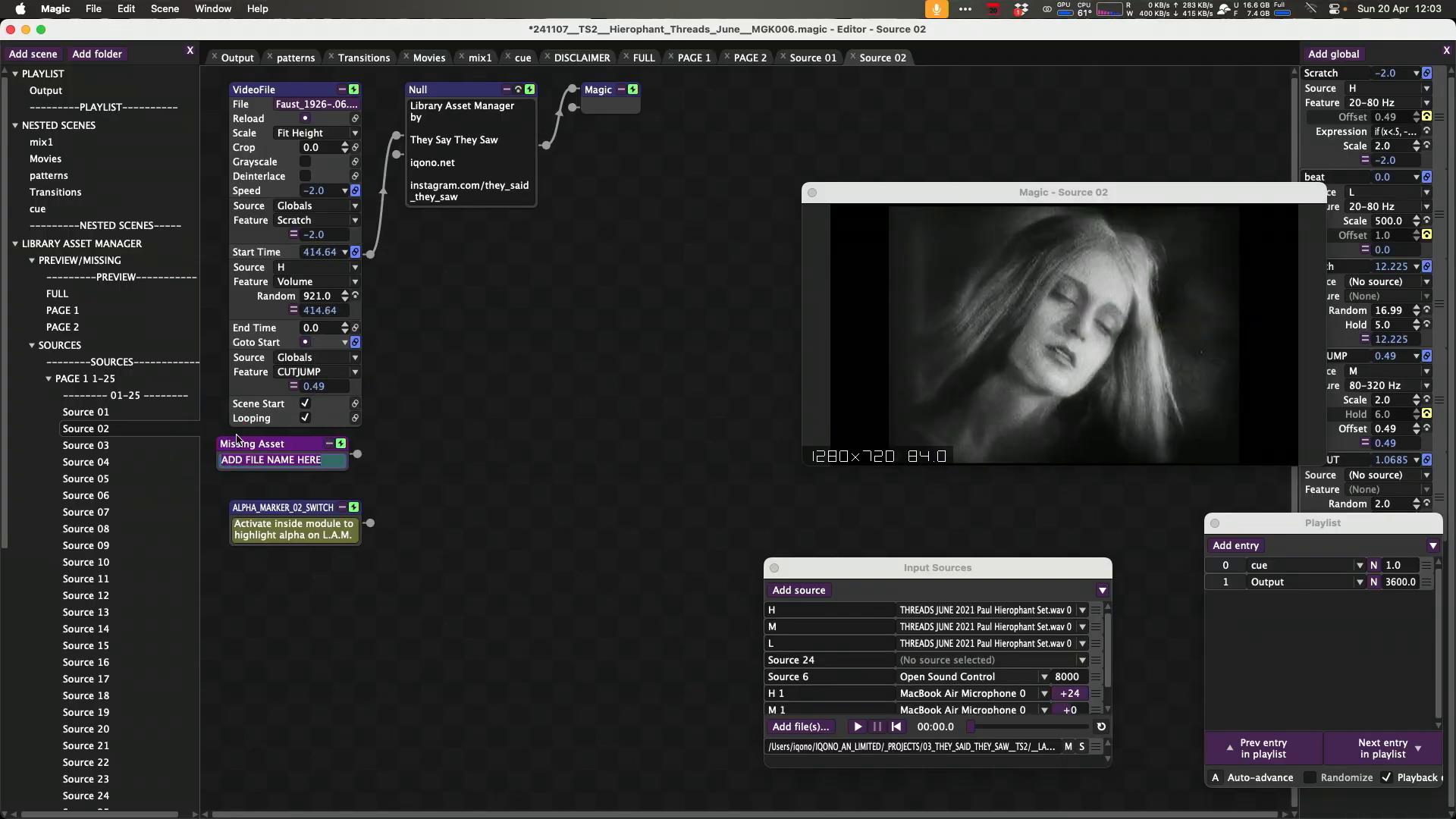
{"action": "key", "text": "super+v"}
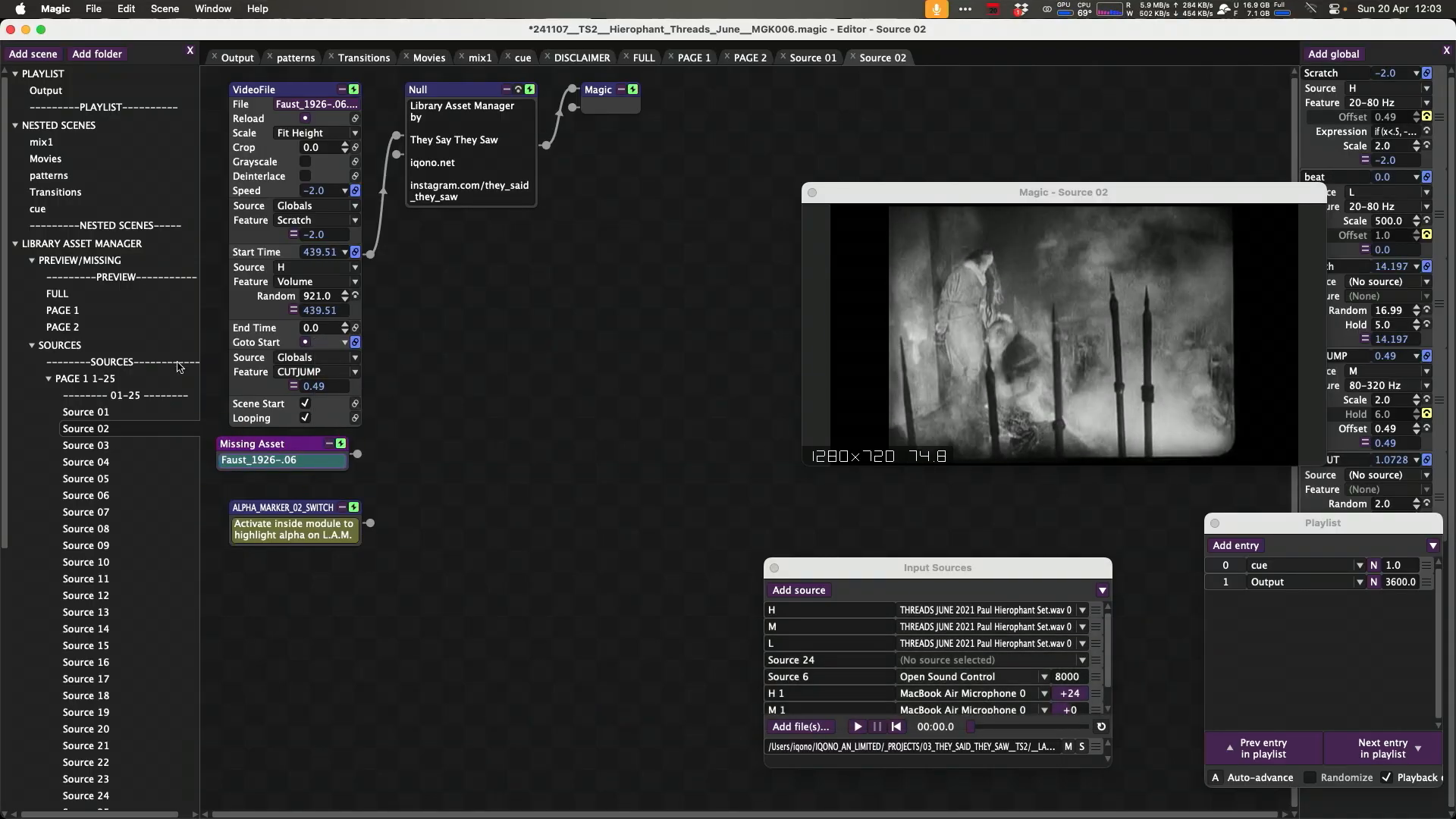
{"action": "key", "text": "Return"}
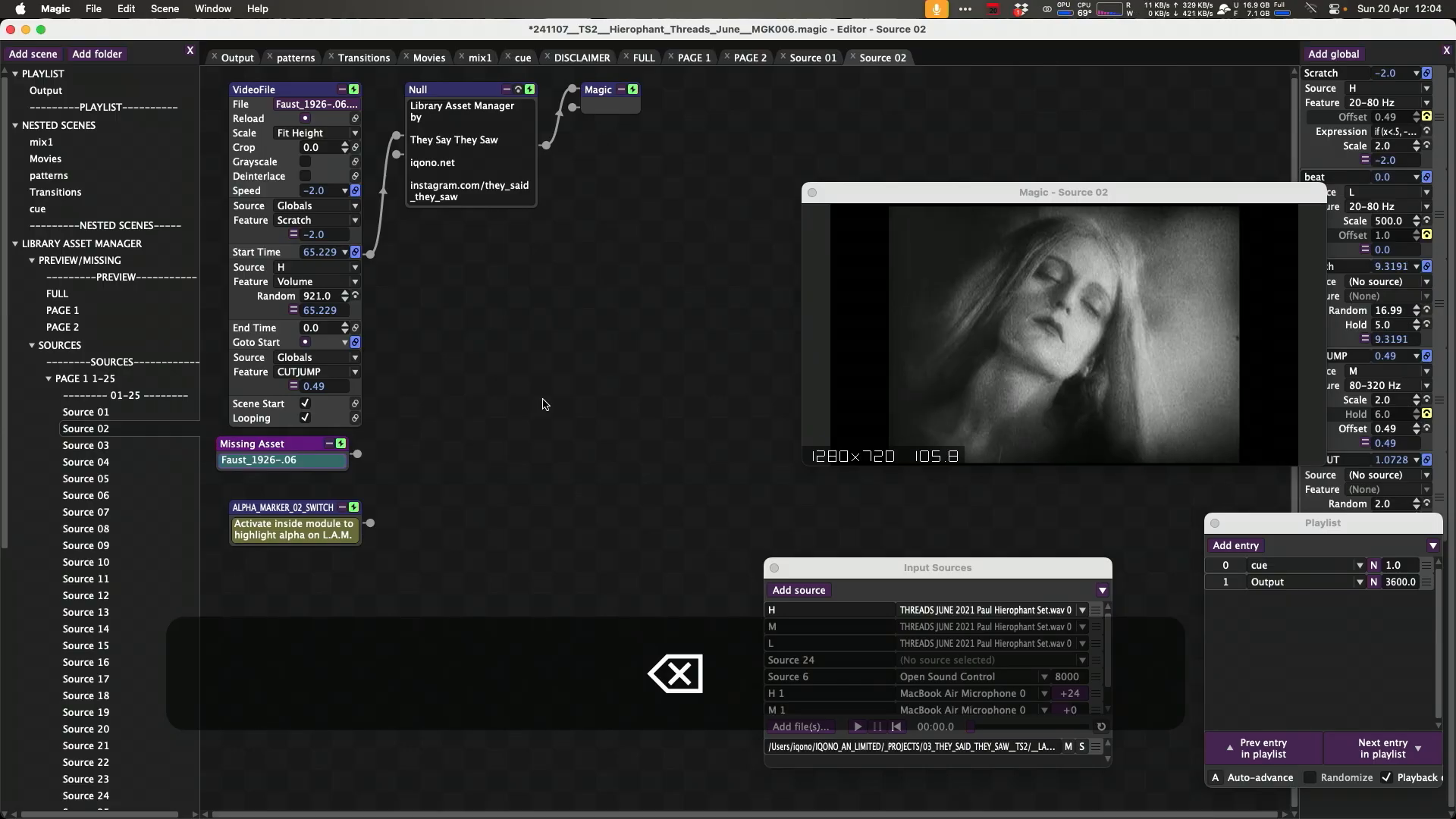
{"action": "left_click_drag", "start_coordinate": [356, 453], "coordinate": [423, 160]}
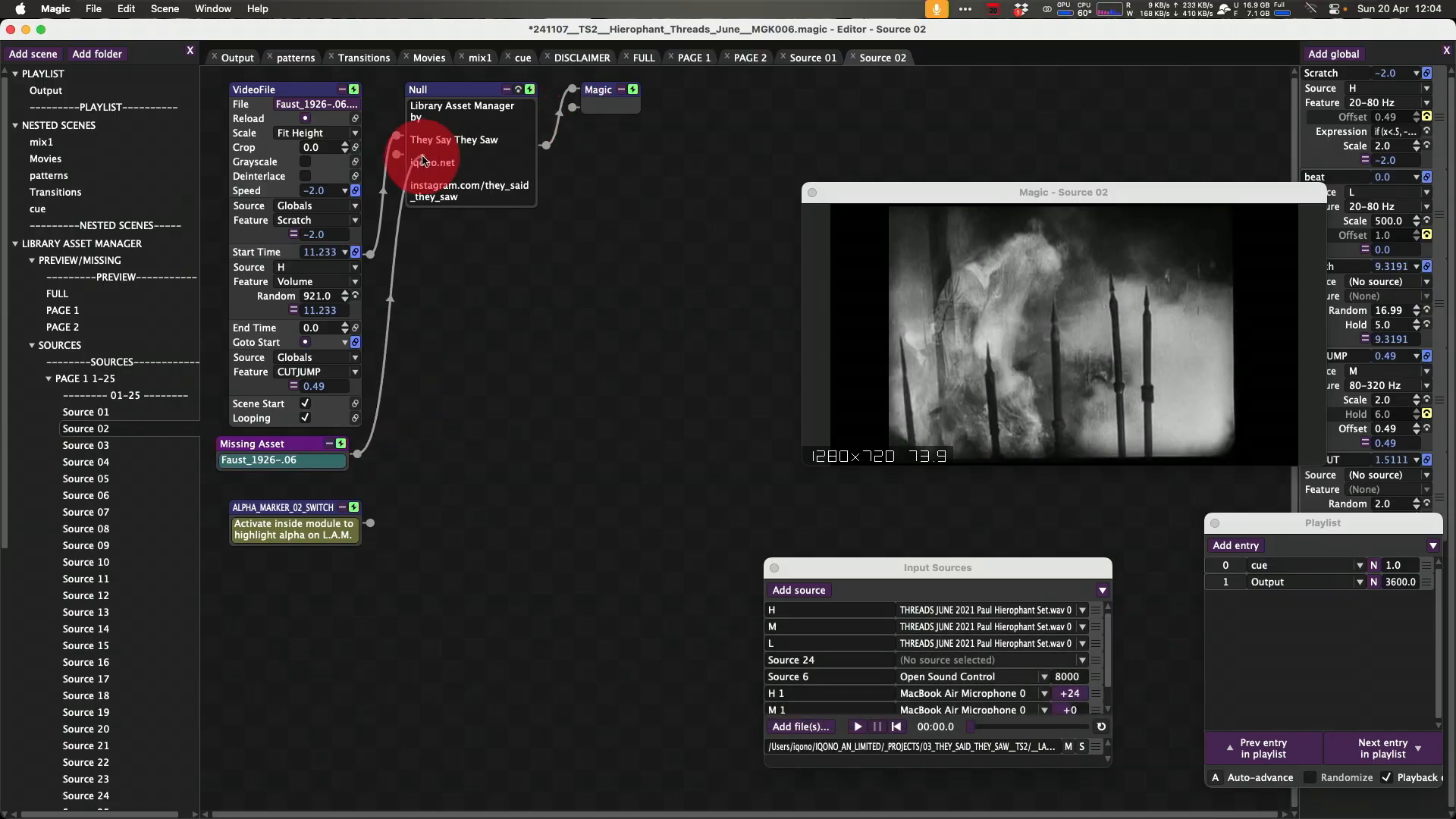
{"action": "left_click_drag", "start_coordinate": [466, 90], "coordinate": [483, 127]}
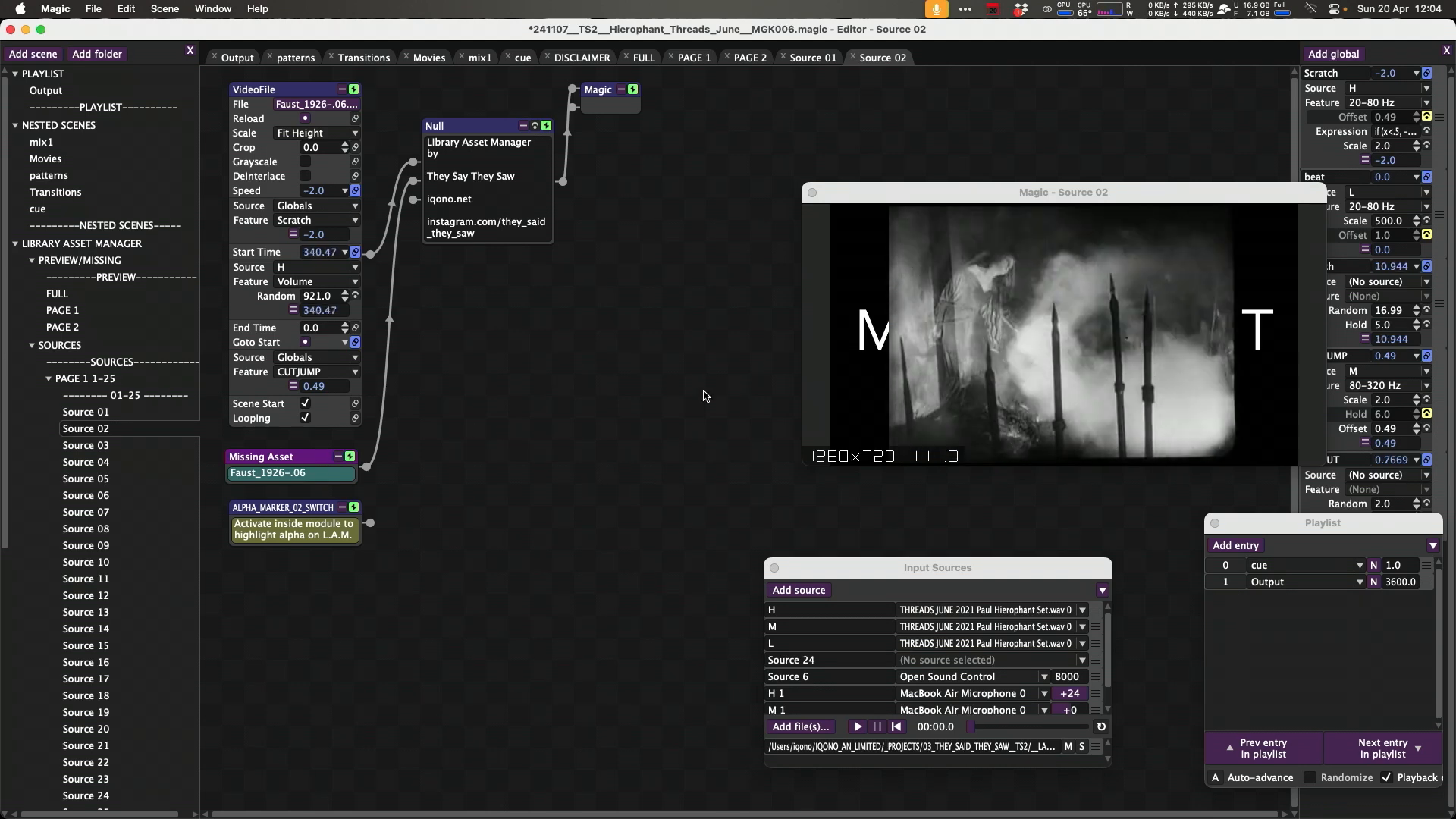
Open the Missing Asset scene from its module and set the MISSING ASSET text's size to 16.6.
{"action": "right_click", "coordinate": [328, 466]}
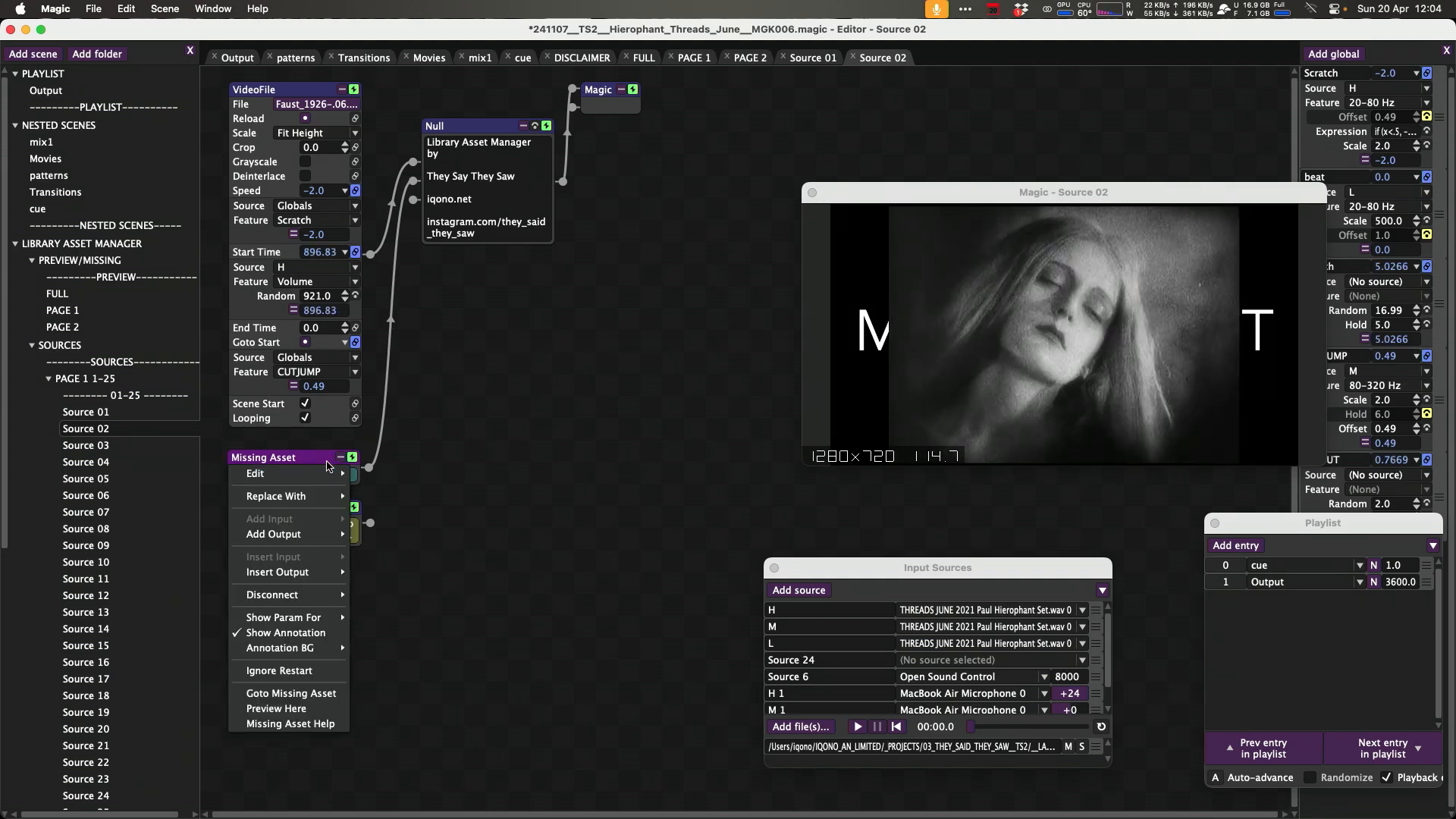
{"action": "left_click", "coordinate": [310, 707]}
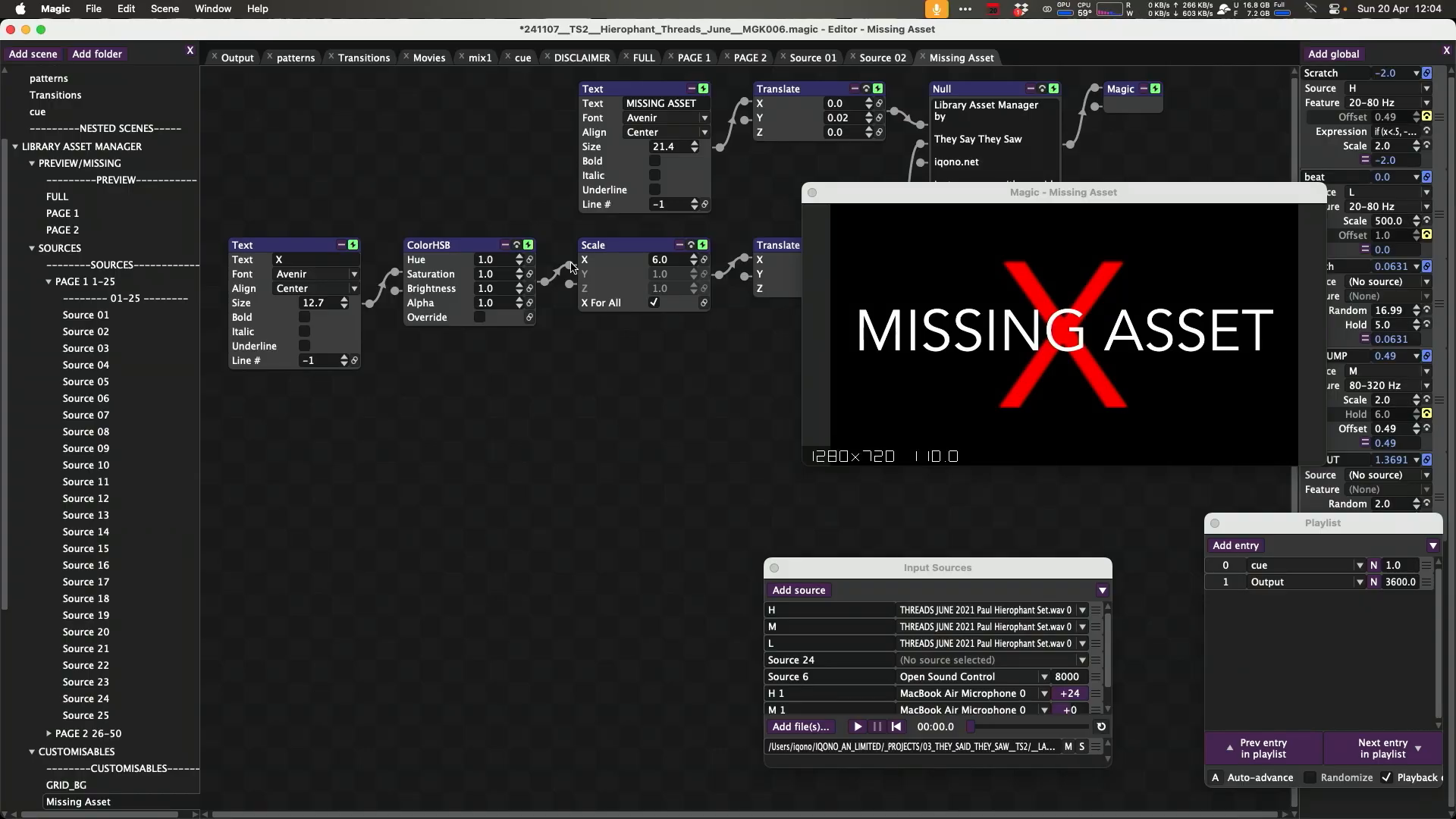
{"action": "left_click_drag", "start_coordinate": [954, 194], "coordinate": [371, 475]}
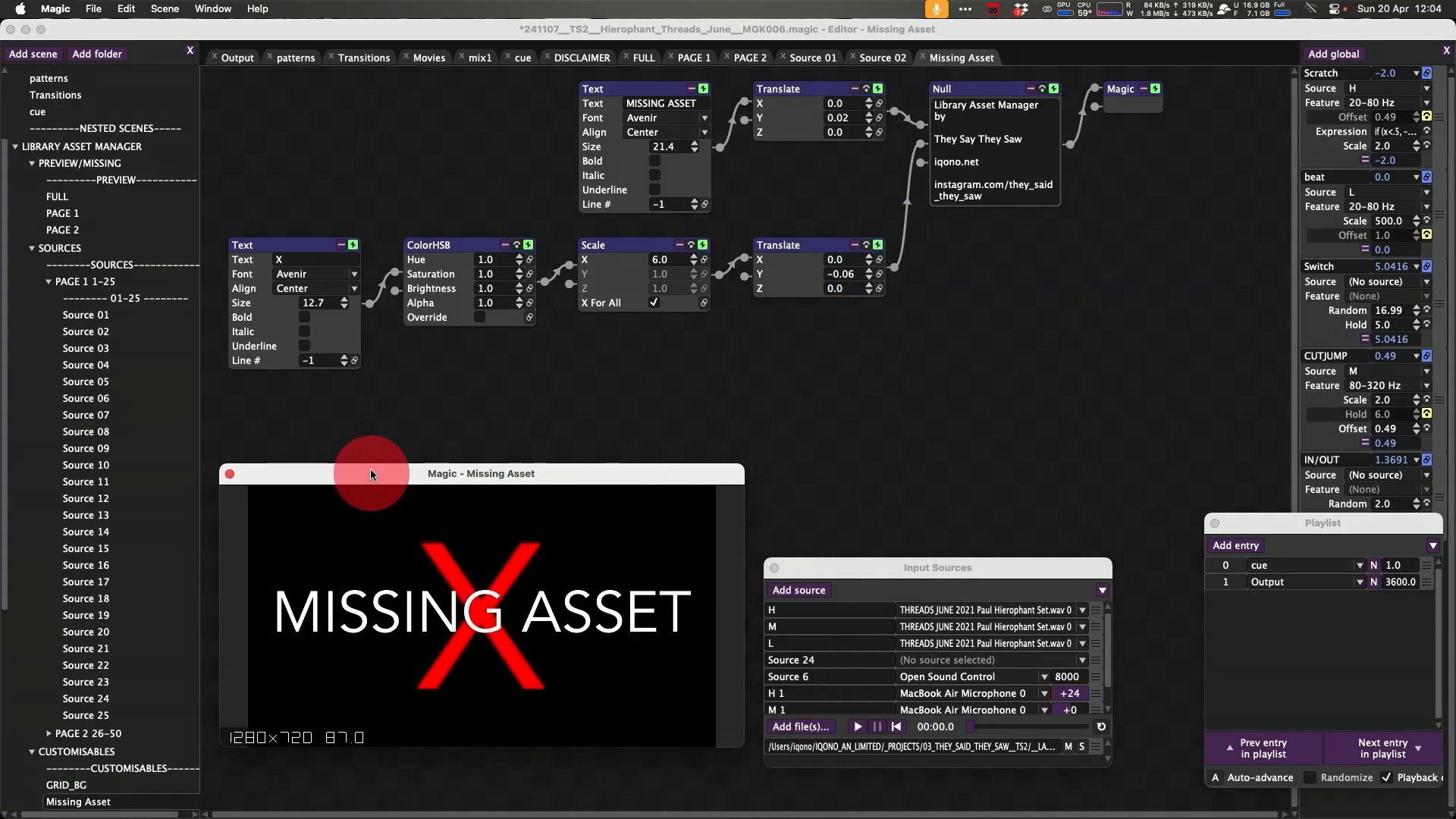
{"action": "left_click", "coordinate": [542, 302]}
{"action": "key", "text": "super+z"}
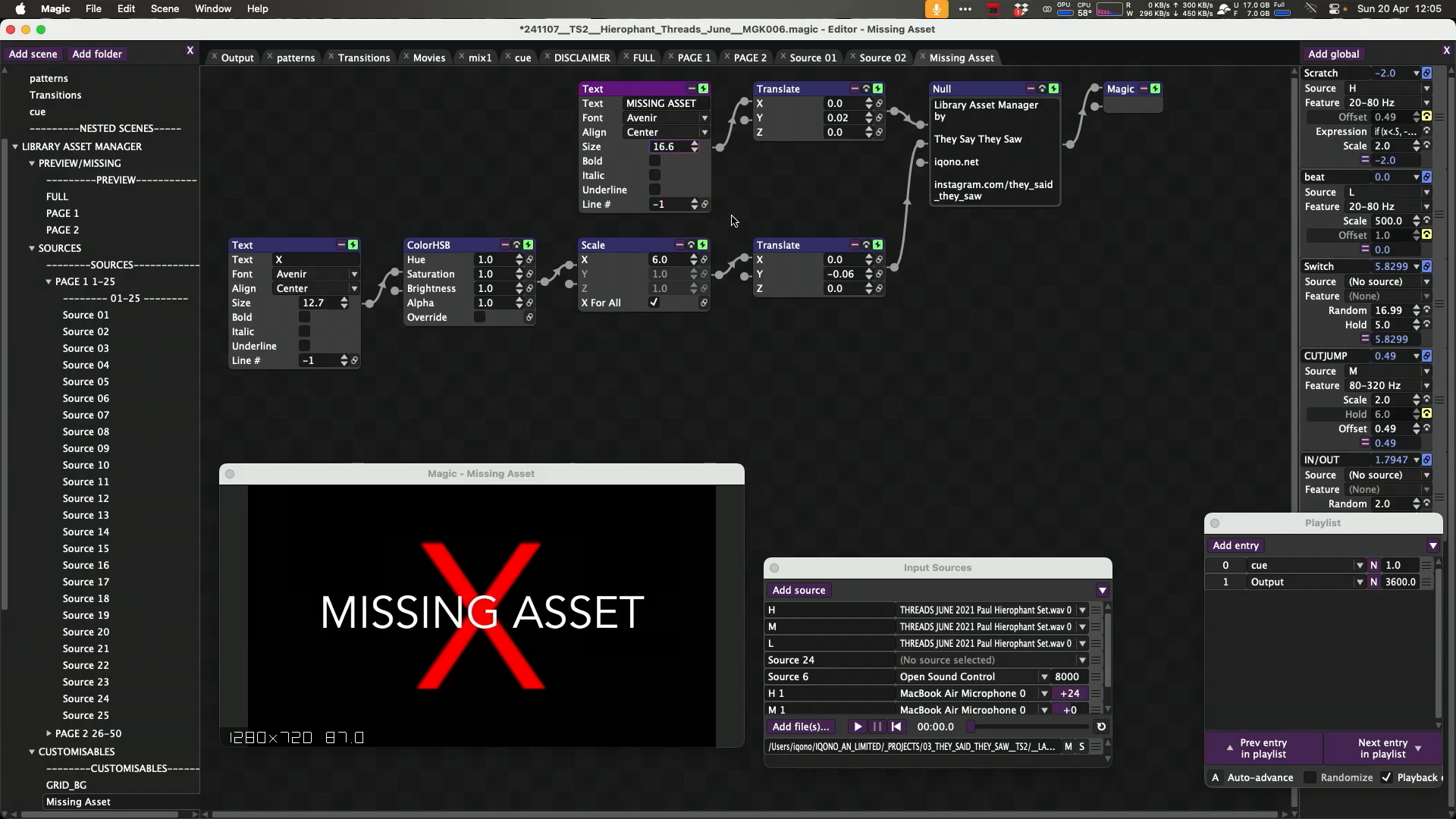
Add a Source 02 module to the Movies scene.
{"action": "left_click", "coordinate": [122, 332]}
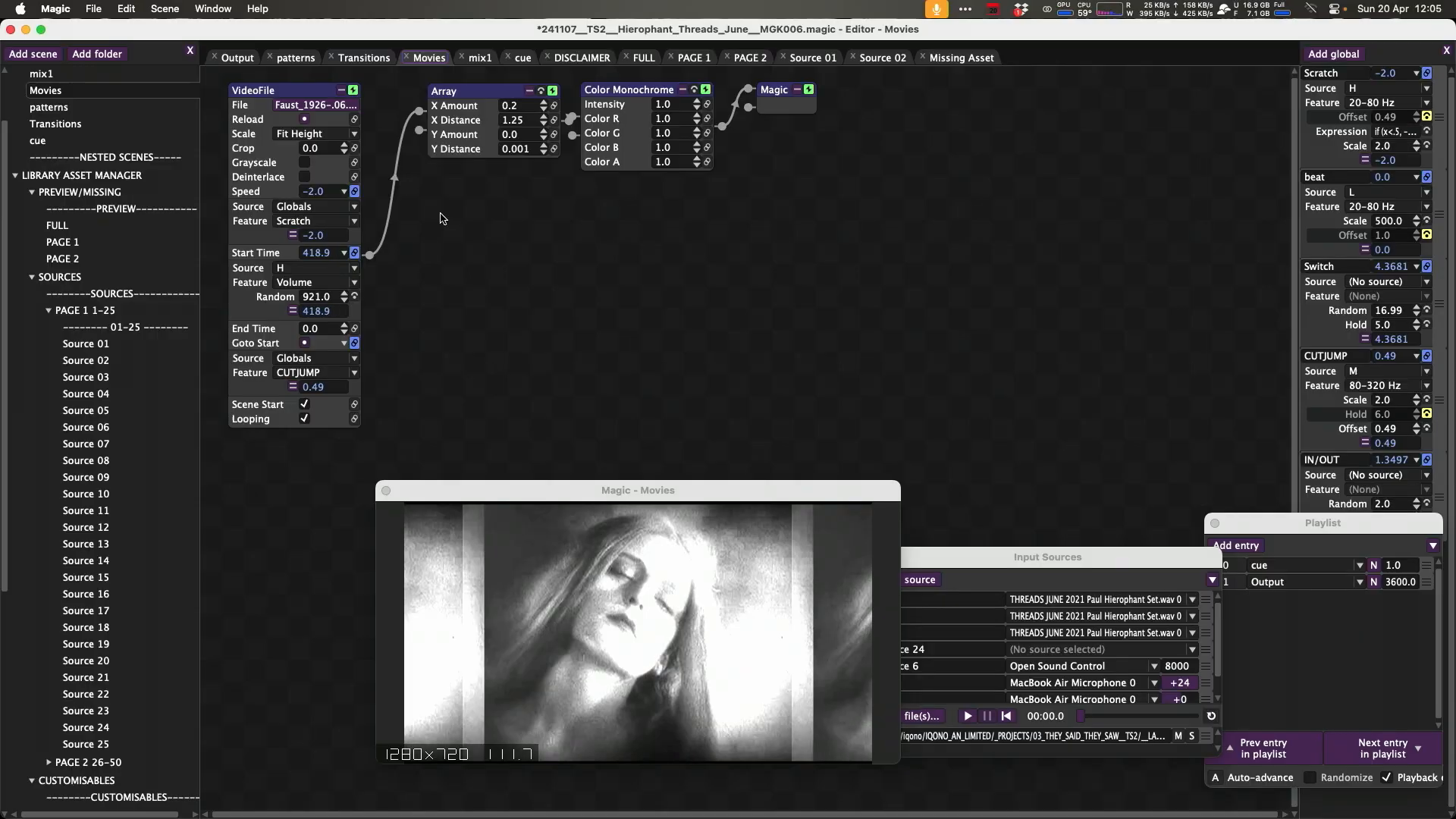
{"action": "double_click", "coordinate": [589, 243]}
{"action": "type", "text": "sour"}
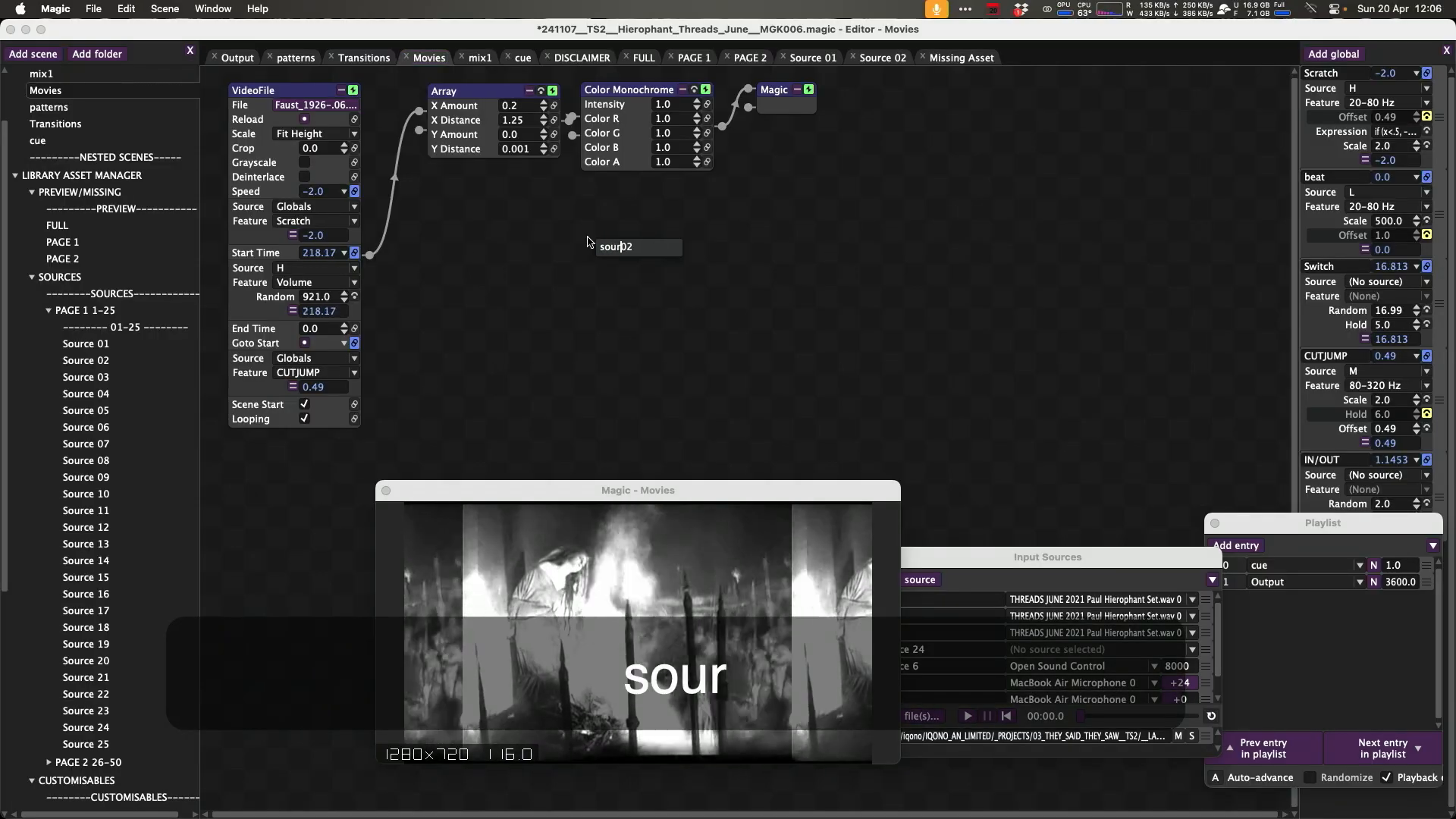
{"action": "type", "text": "ce 02"}
{"action": "key", "text": "Return"}
Replace the VideoFile module with Source 02 as the Array module's input, and auto-arrange the Movies scene.
{"action": "left_click_drag", "start_coordinate": [691, 248], "coordinate": [286, 91]}
{"action": "key", "text": "BackSpace"}
{"action": "key", "text": "super+g"}
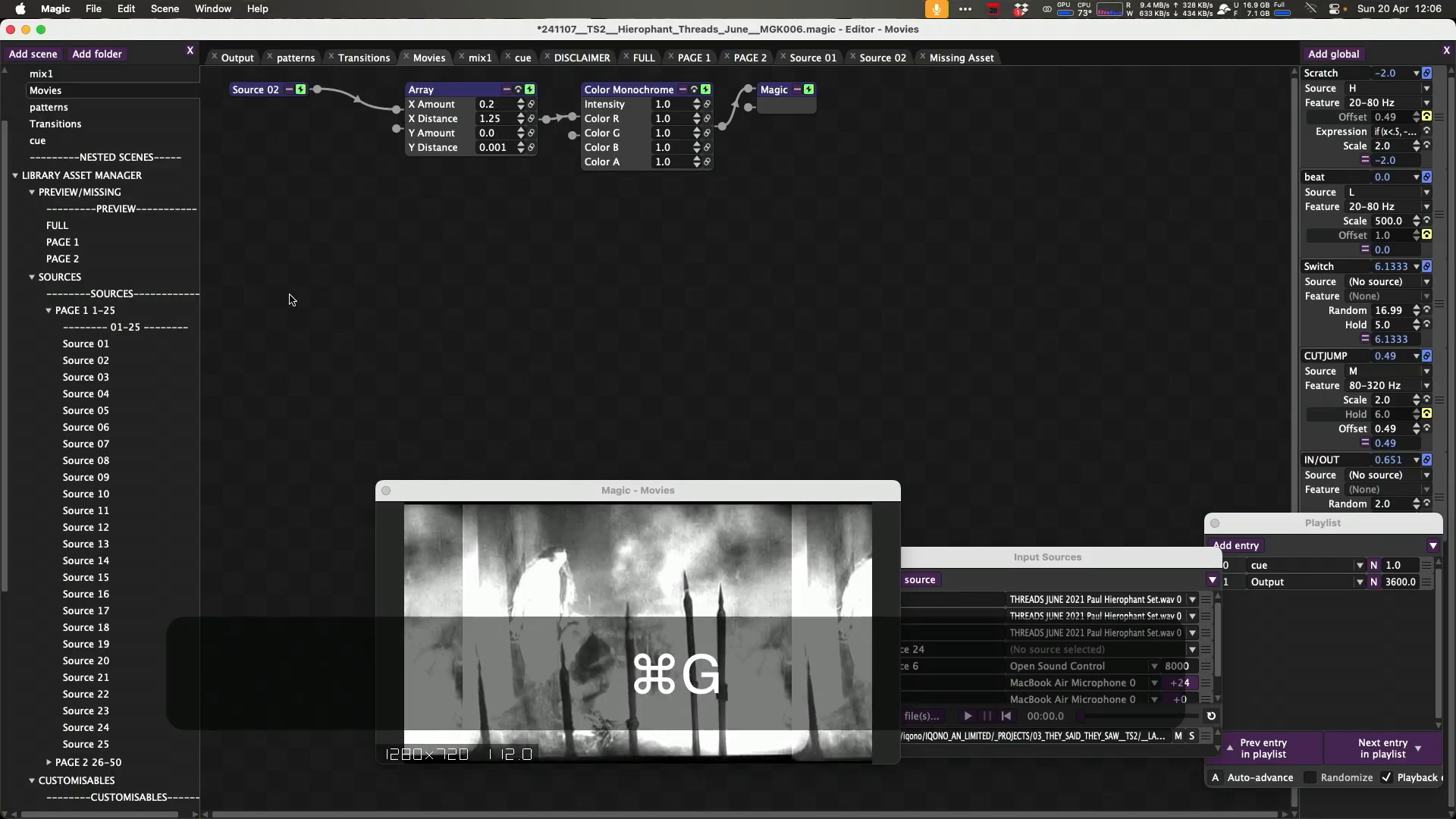
{"action": "left_click", "coordinate": [416, 221]}
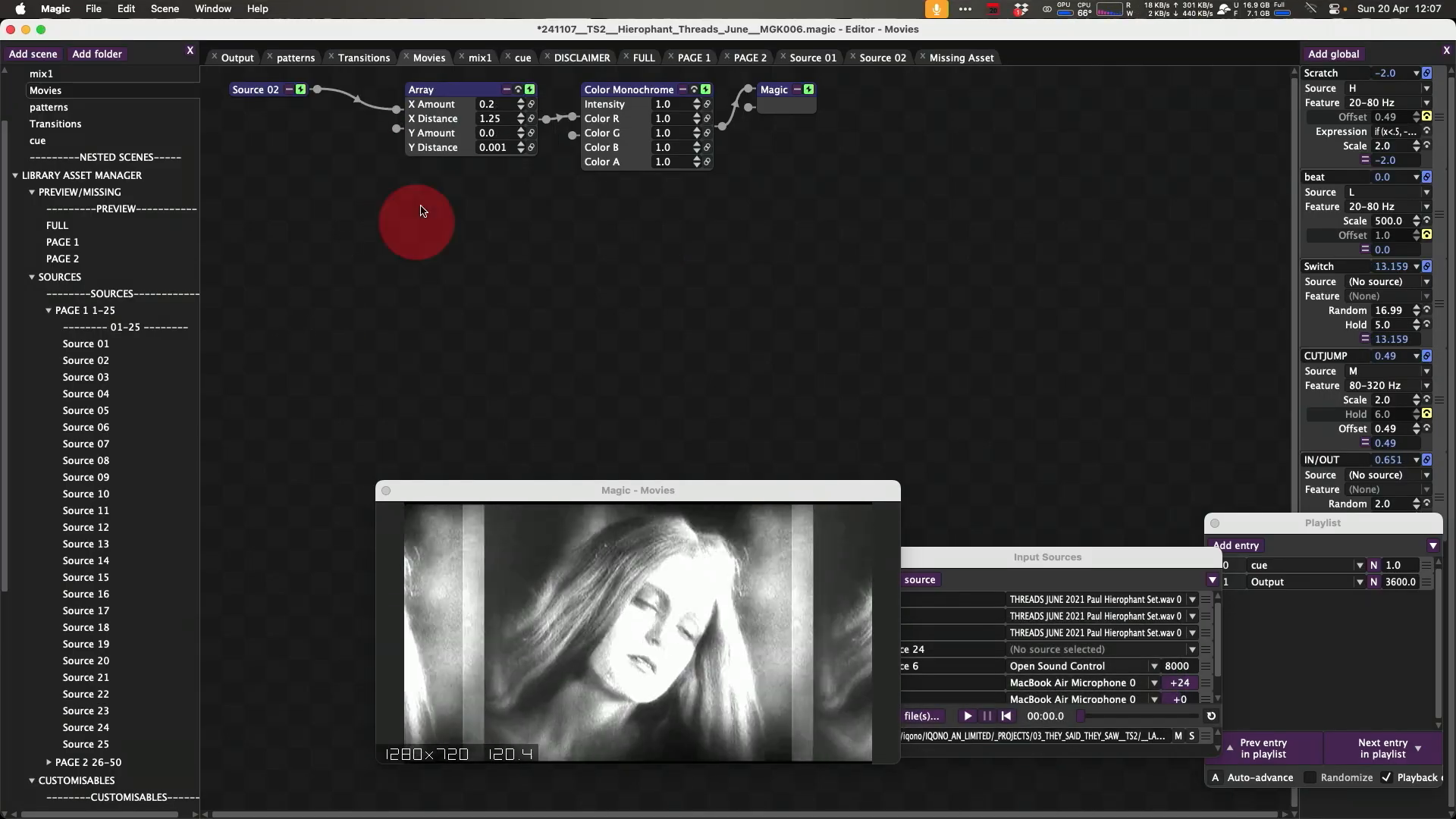
Add a Source 04 module to the patterns scene.
{"action": "left_click", "coordinate": [422, 58]}
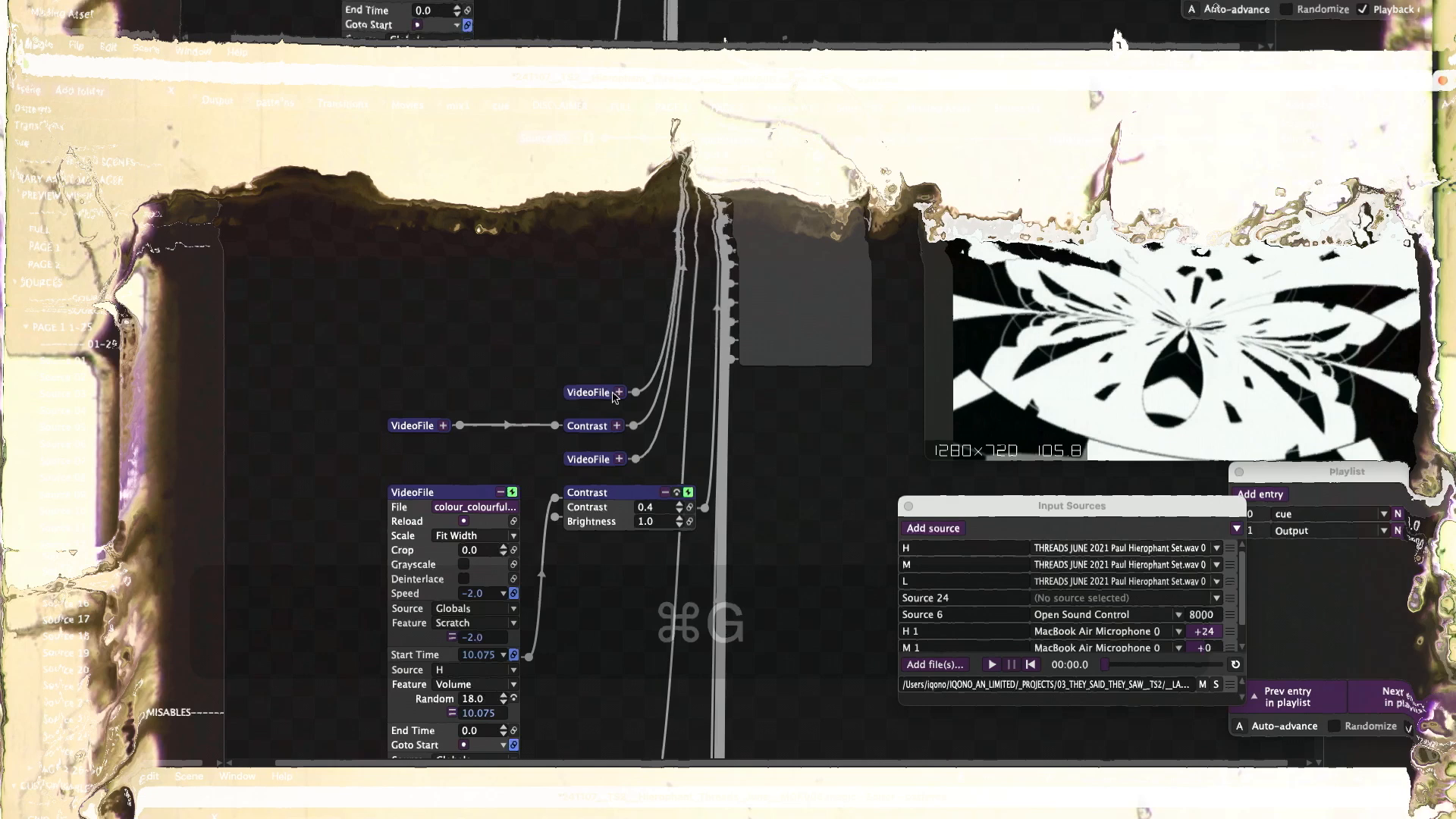
{"action": "left_click", "coordinate": [359, 180]}
{"action": "left_click_drag", "start_coordinate": [359, 180], "coordinate": [329, 121]}
{"action": "key", "text": "shift+super+a"}
{"action": "type", "text": "04"}
{"action": "key", "text": "Return"}
Connect Source 04 to the InputSelector in place of the VideoFile module, and cut that VideoFile.
{"action": "left_click_drag", "start_coordinate": [607, 190], "coordinate": [704, 107]}
{"action": "left_click_drag", "start_coordinate": [622, 141], "coordinate": [498, 212]}
{"action": "left_click", "coordinate": [326, 139]}
{"action": "key", "text": "super+x"}
In the Source 04 scene, replace the placeholder VideoFile with the cut module and auto-arrange the scene.
{"action": "left_click", "coordinate": [536, 190]}
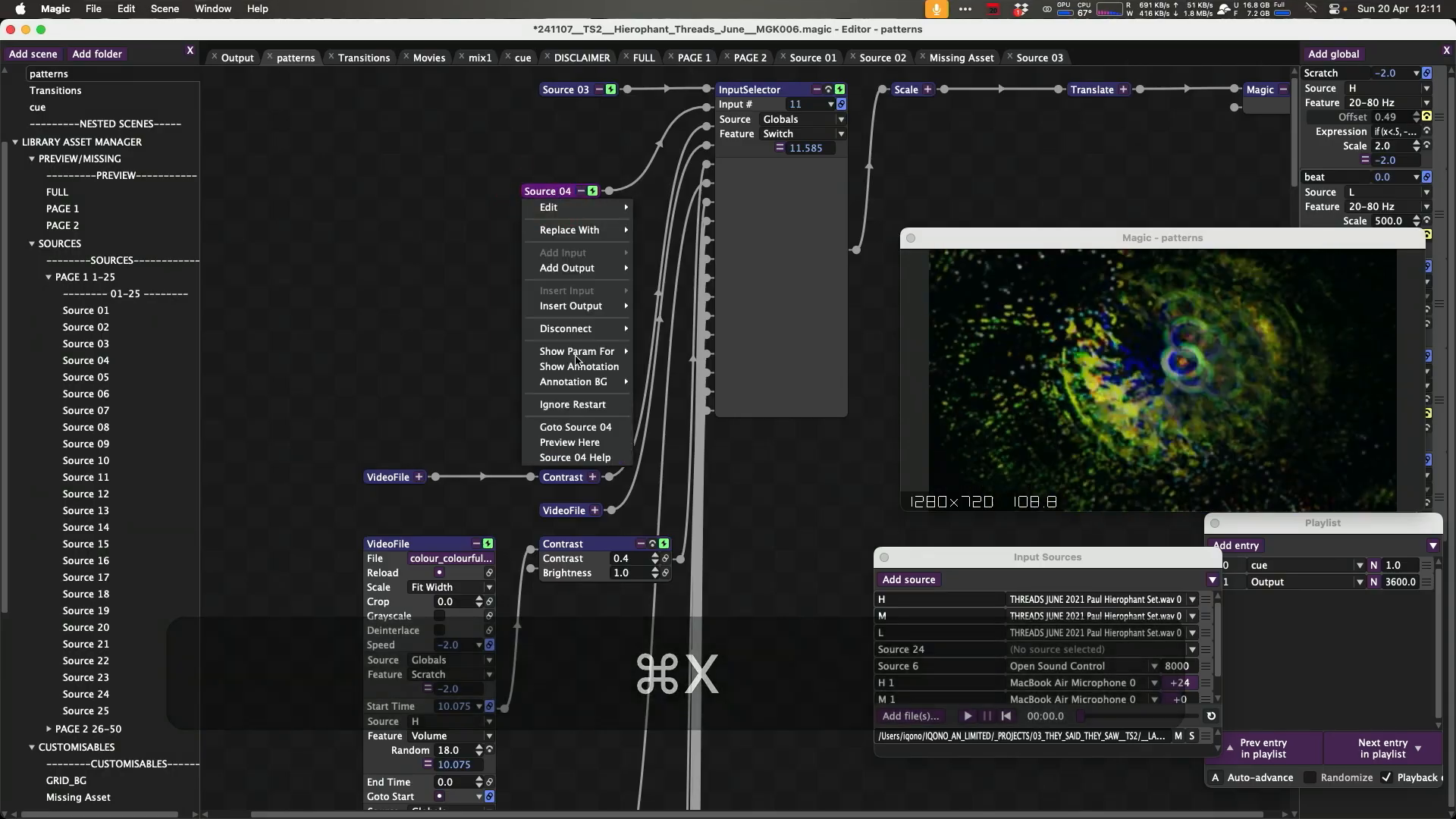
{"action": "left_click", "coordinate": [574, 427]}
{"action": "left_click", "coordinate": [258, 89]}
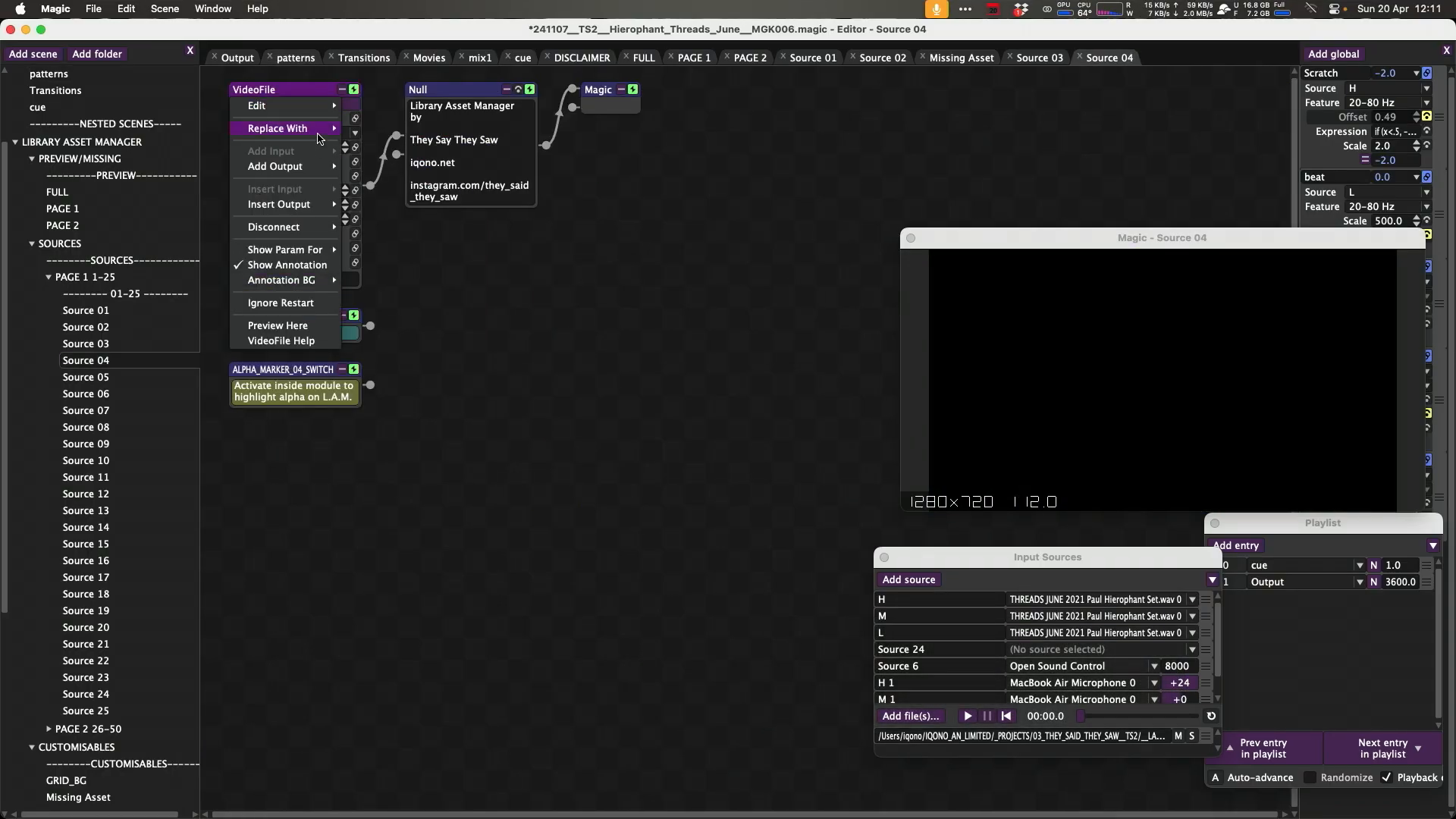
{"action": "mouse_move", "coordinate": [318, 135]}
{"action": "left_click", "coordinate": [392, 343]}
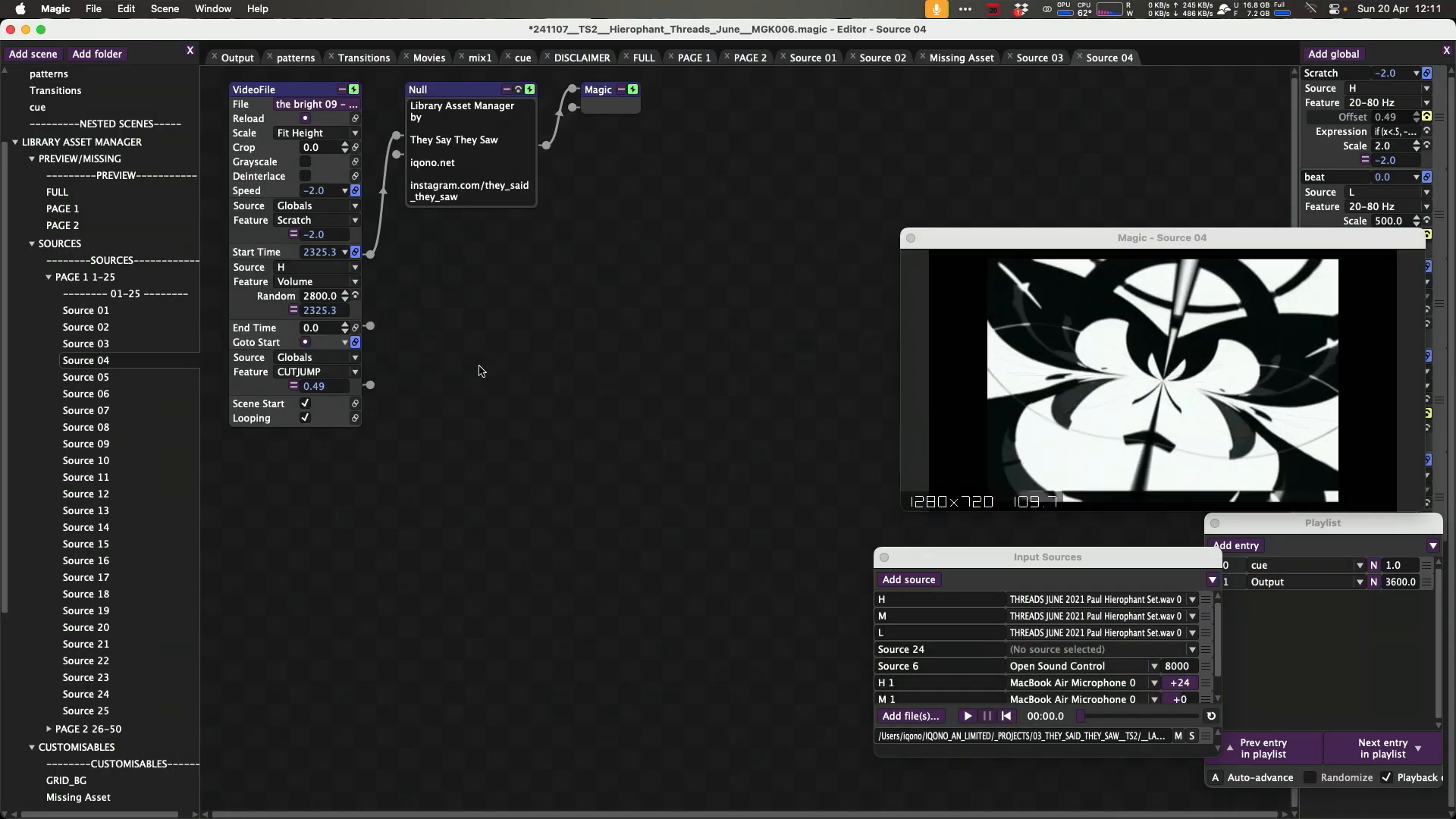
{"action": "key", "text": "super+g"}
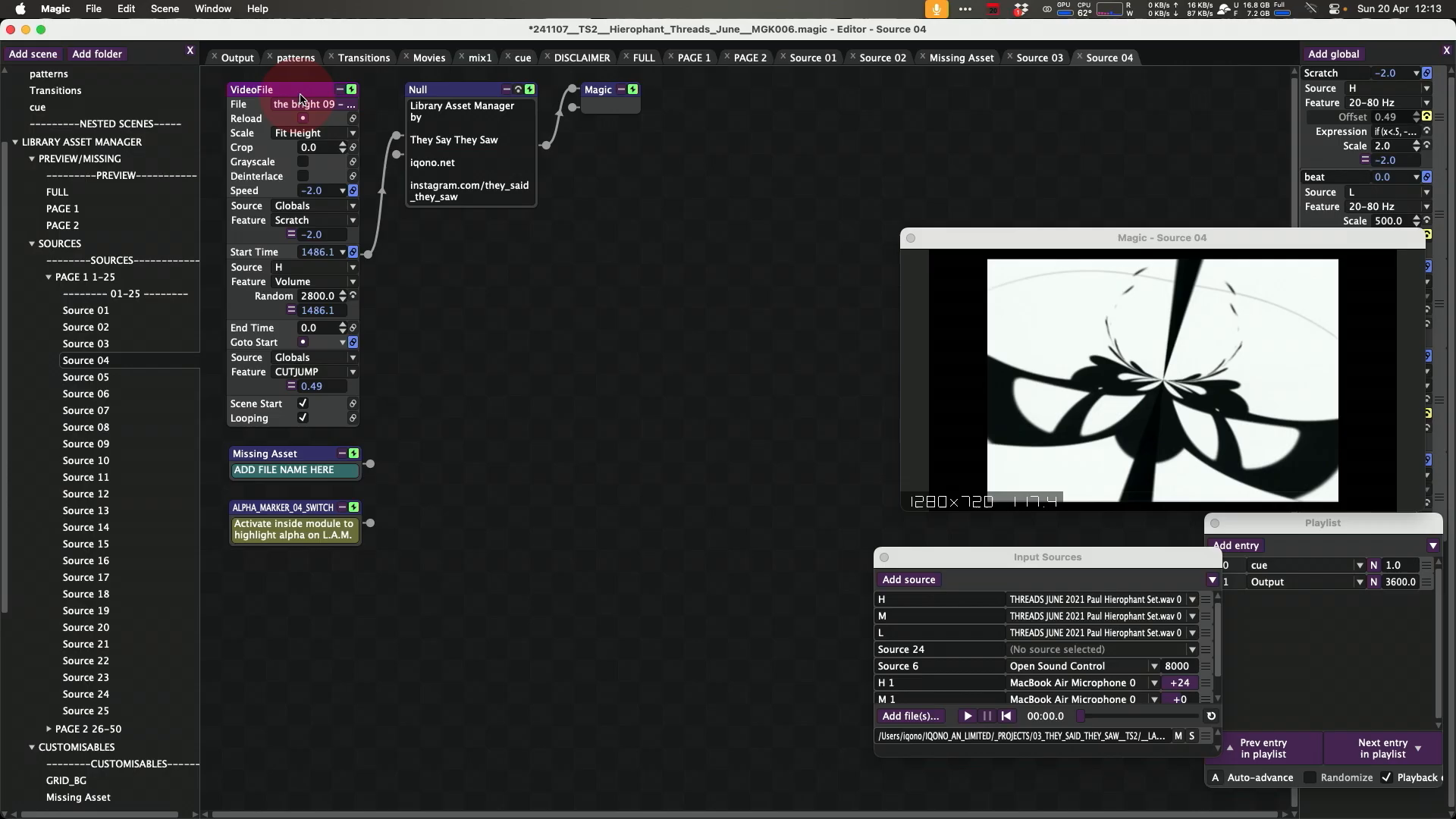
From the VideoFile's file chooser, add the Hierophant folder inside DUPES to the favourites, without changing the file.
{"action": "left_click", "coordinate": [311, 105]}
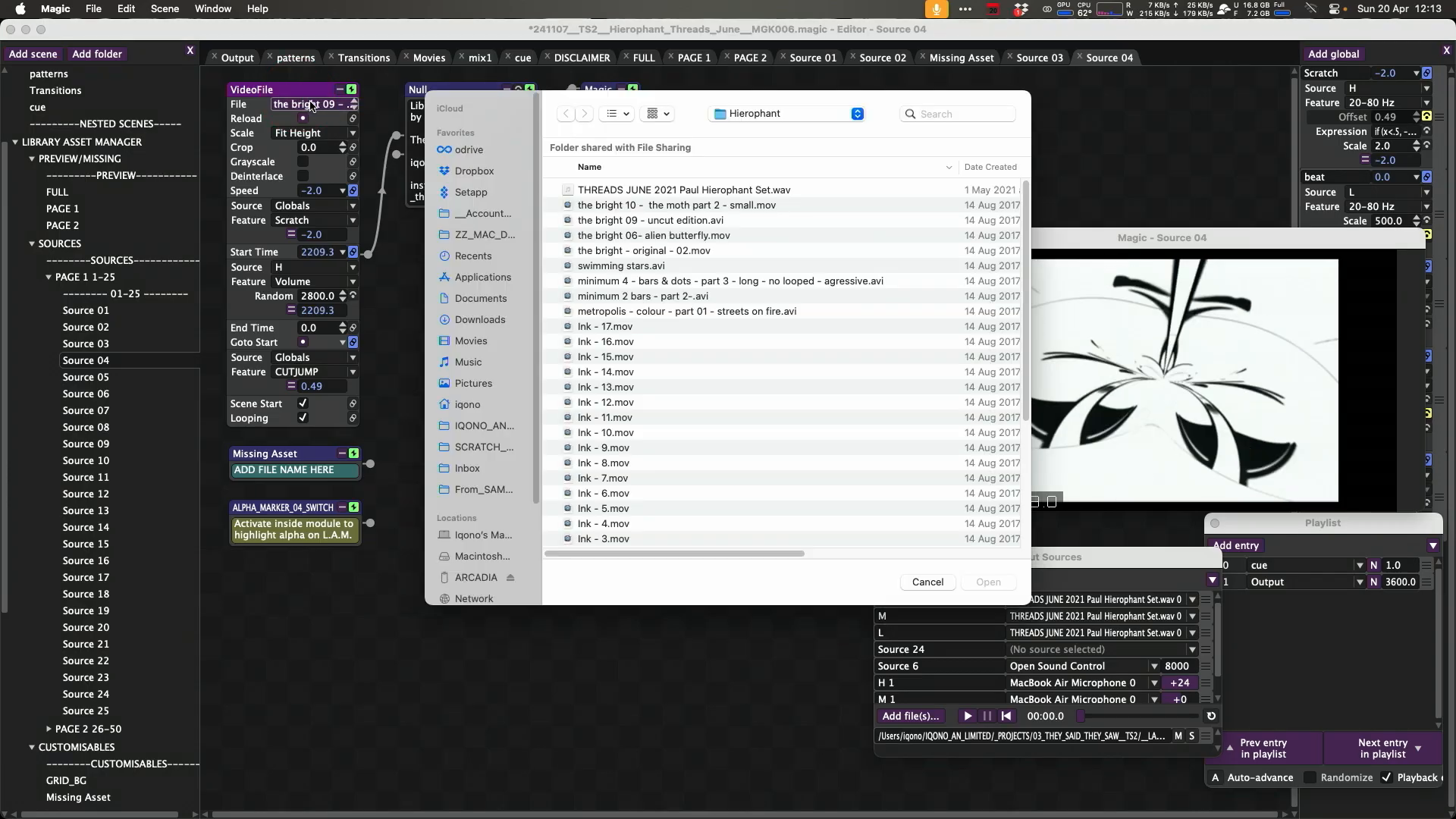
{"action": "scroll", "coordinate": [1007, 445], "scroll_direction": "down", "scroll_amount": 5}
{"action": "scroll", "coordinate": [910, 318], "scroll_direction": "up", "scroll_amount": 5}
{"action": "key", "text": "super+Up"}
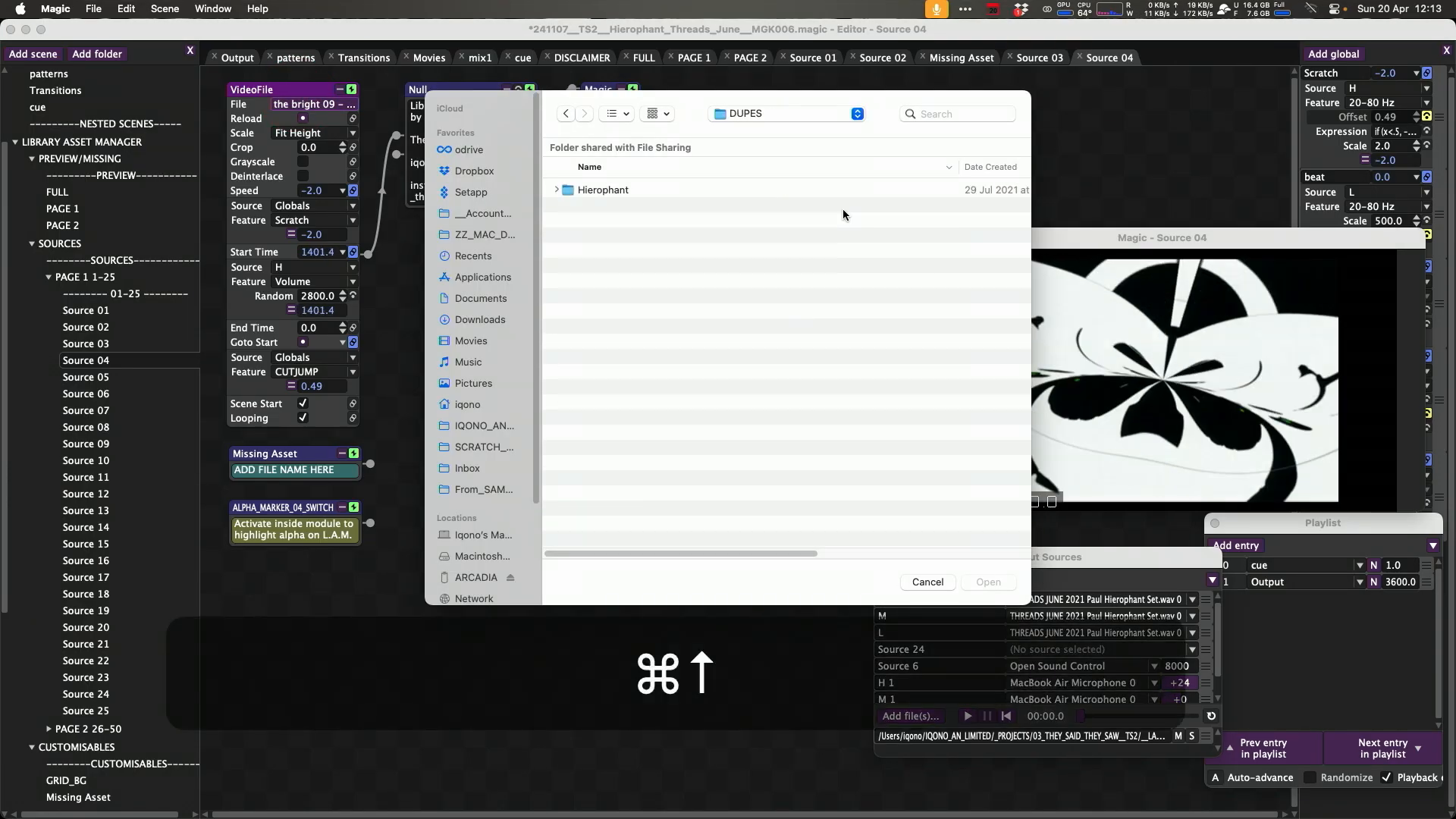
{"action": "left_click_drag", "start_coordinate": [557, 185], "coordinate": [497, 498]}
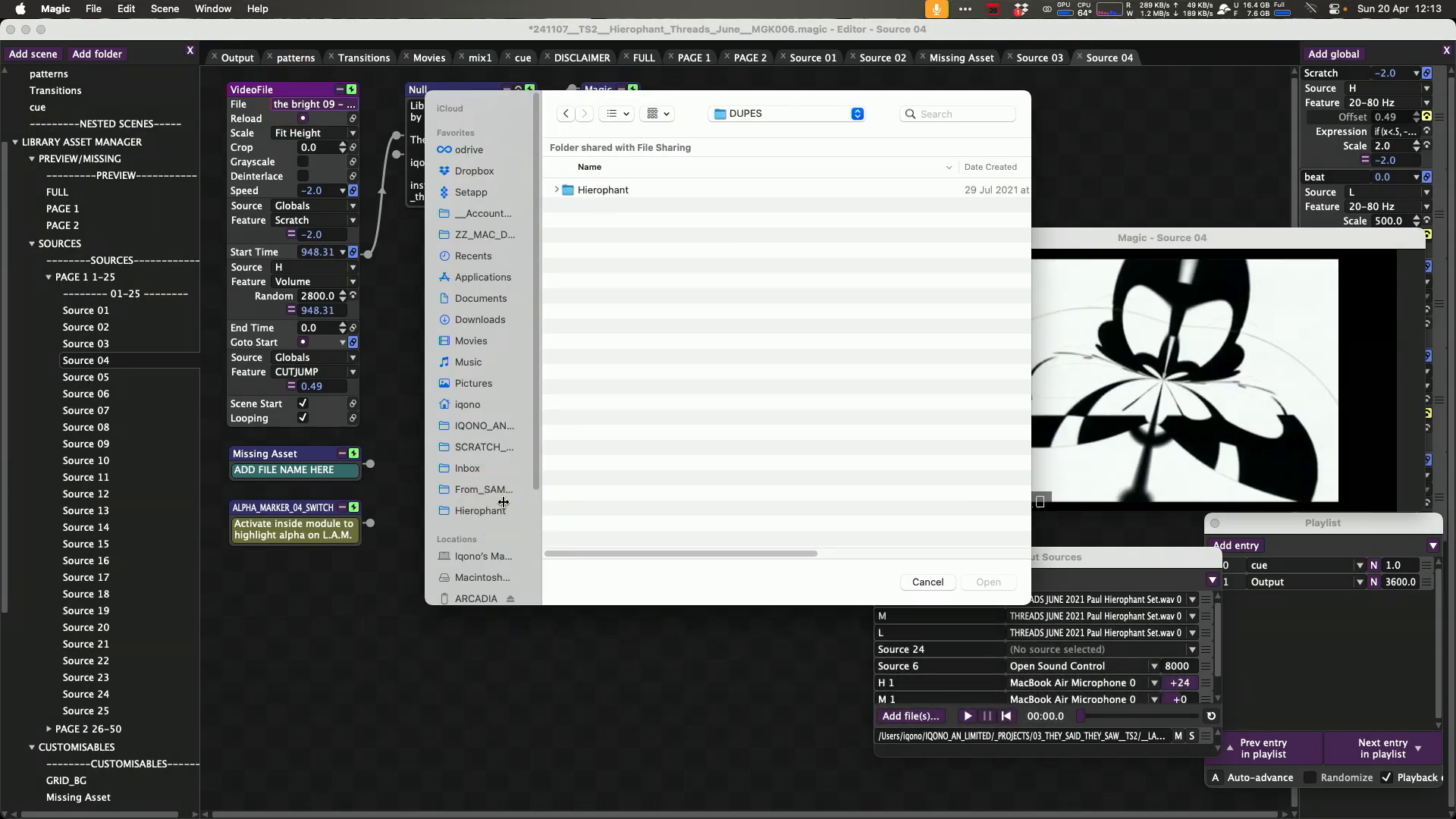
{"action": "left_click", "coordinate": [928, 583]}
Set Source 04's Missing Asset annotation to "the bright 09 - uncut edition" and connect the module to the Null module.
{"action": "key", "text": "super+Tab"}
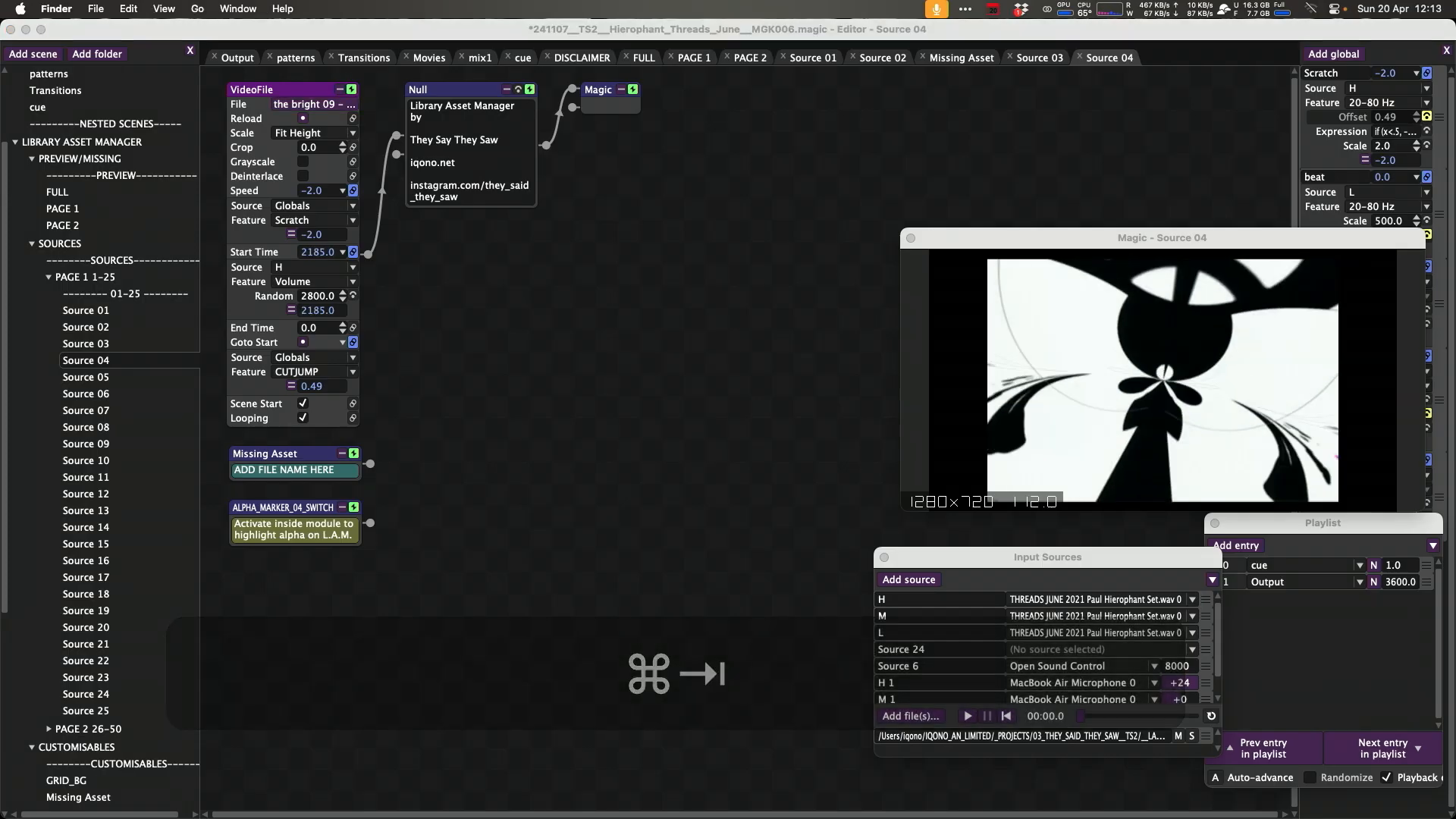
{"action": "key", "text": "Escape"}
{"action": "key", "text": "Return"}
{"action": "left_click", "coordinate": [296, 469]}
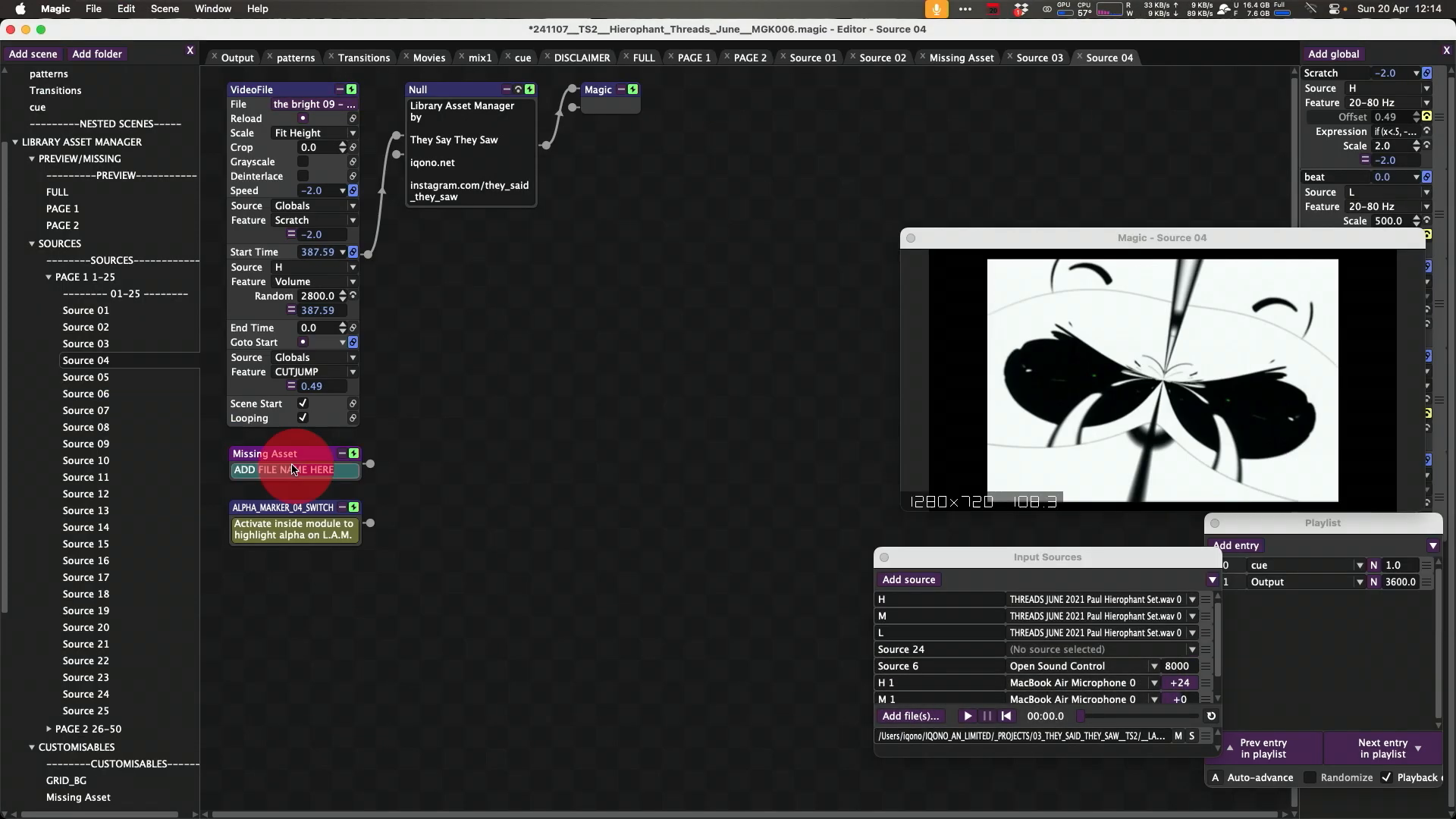
{"action": "key", "text": "BackSpace"}
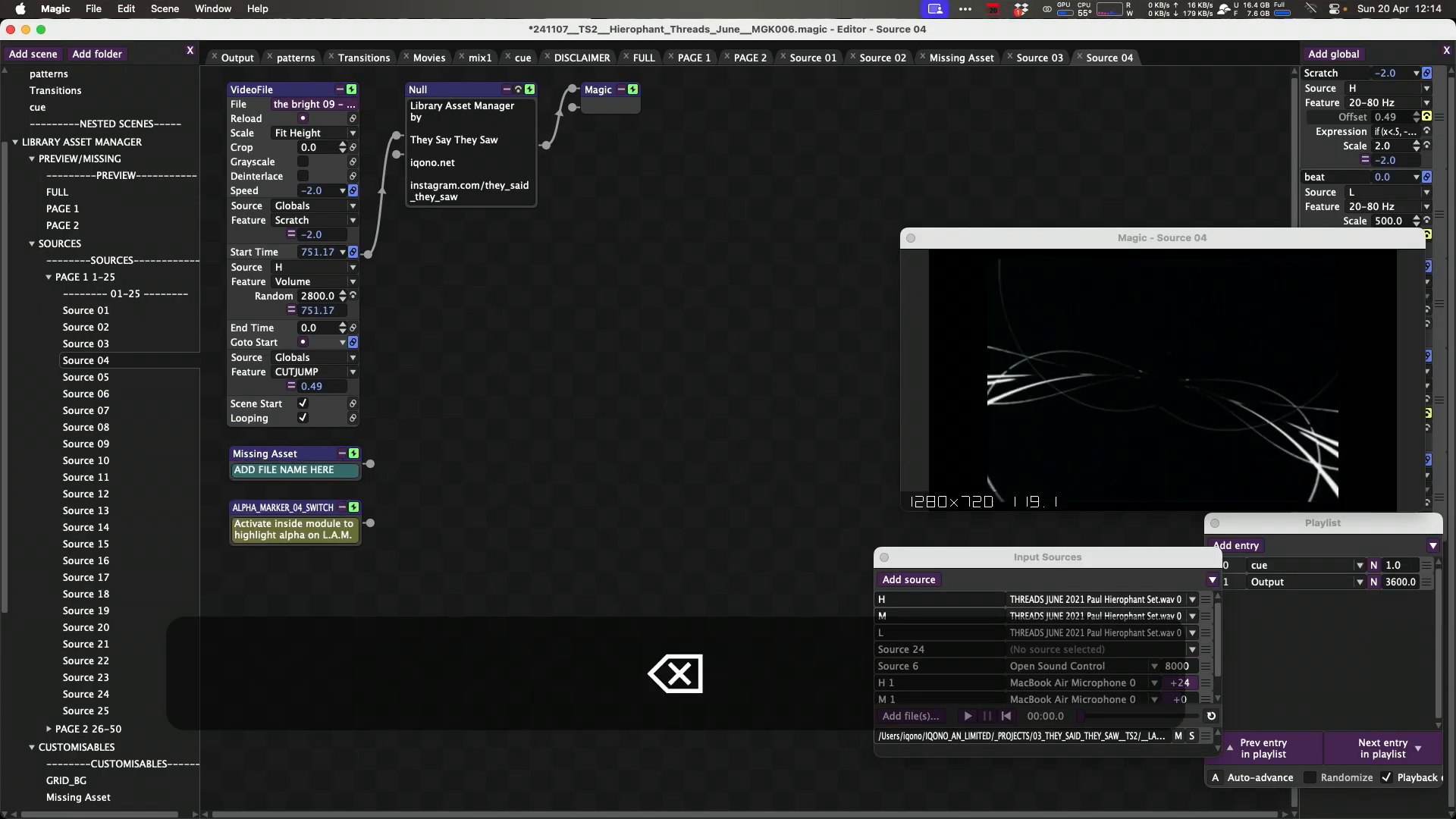
{"action": "left_click_drag", "start_coordinate": [338, 470], "coordinate": [206, 440]}
{"action": "right_click", "coordinate": [332, 469]}
{"action": "key", "text": "super+Tab"}
{"action": "key", "text": "super+Tab"}
{"action": "key", "text": "super+Tab"}
{"action": "double_click", "coordinate": [312, 467]}
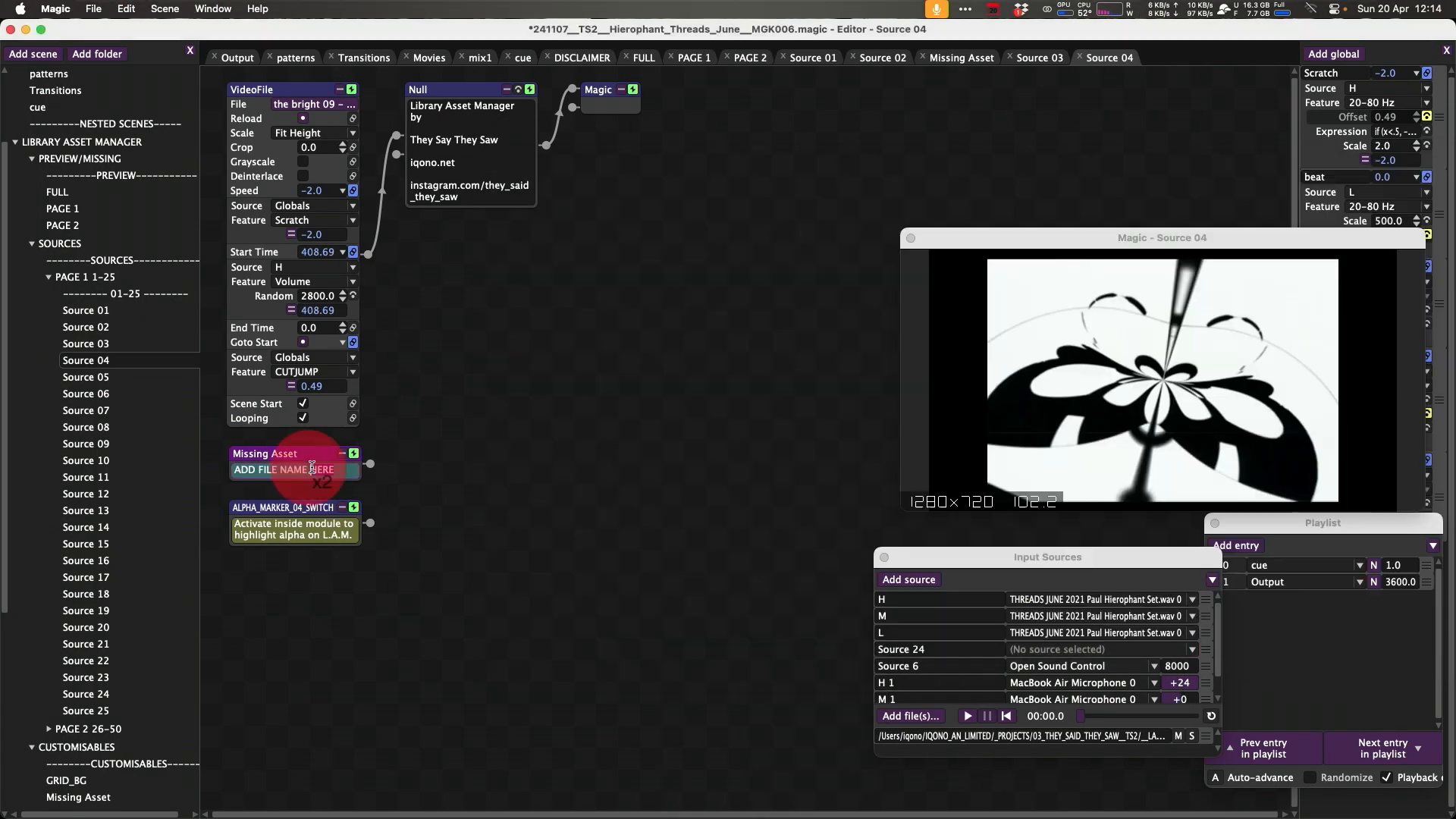
{"action": "type", "text": "the bright 09 - uncut edition"}
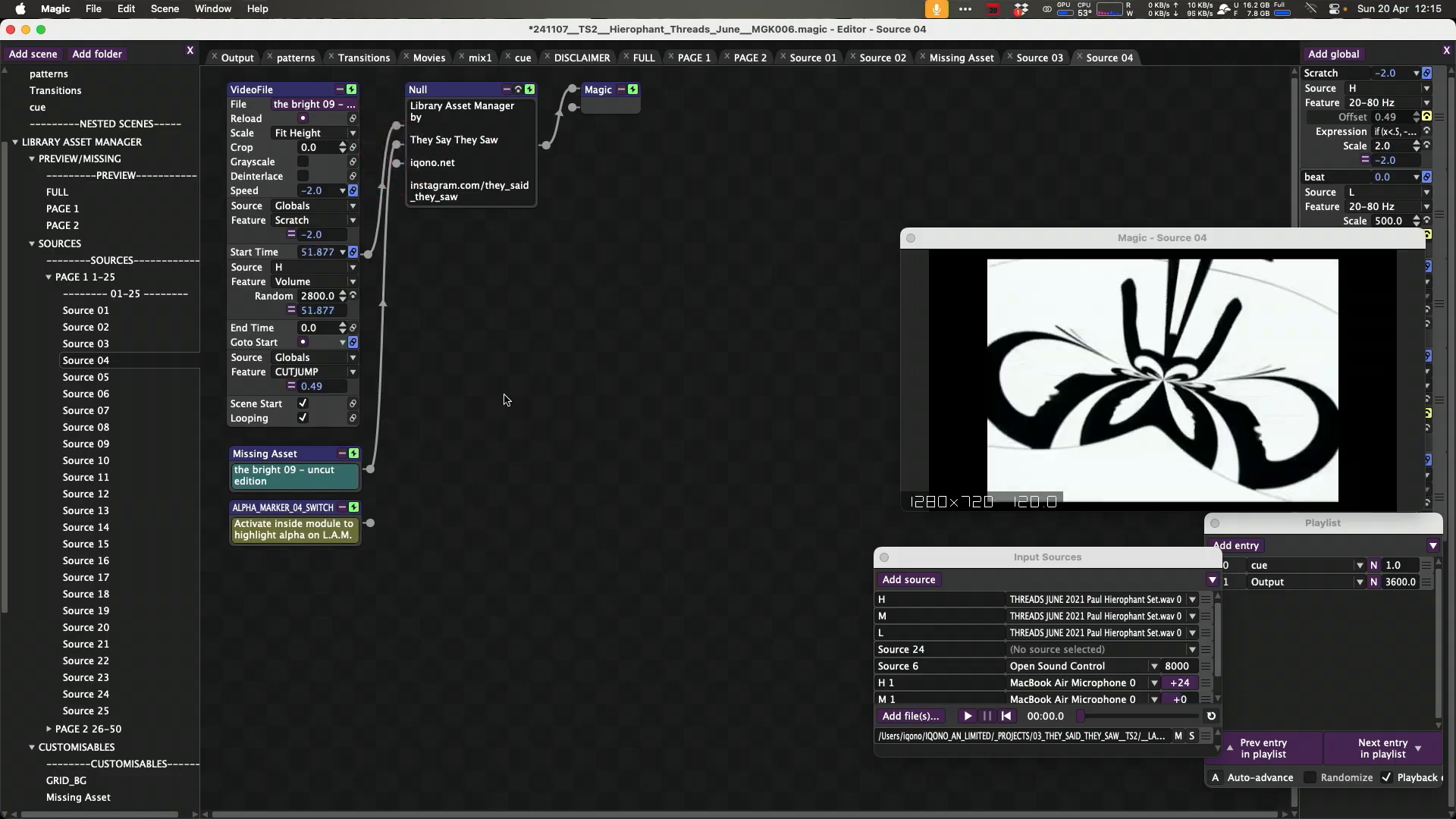
Add a Source 05 module to the patterns scene, feeding the Contrast module in place of its VideoFile, and cut that VideoFile.
{"action": "key", "text": "super+g"}
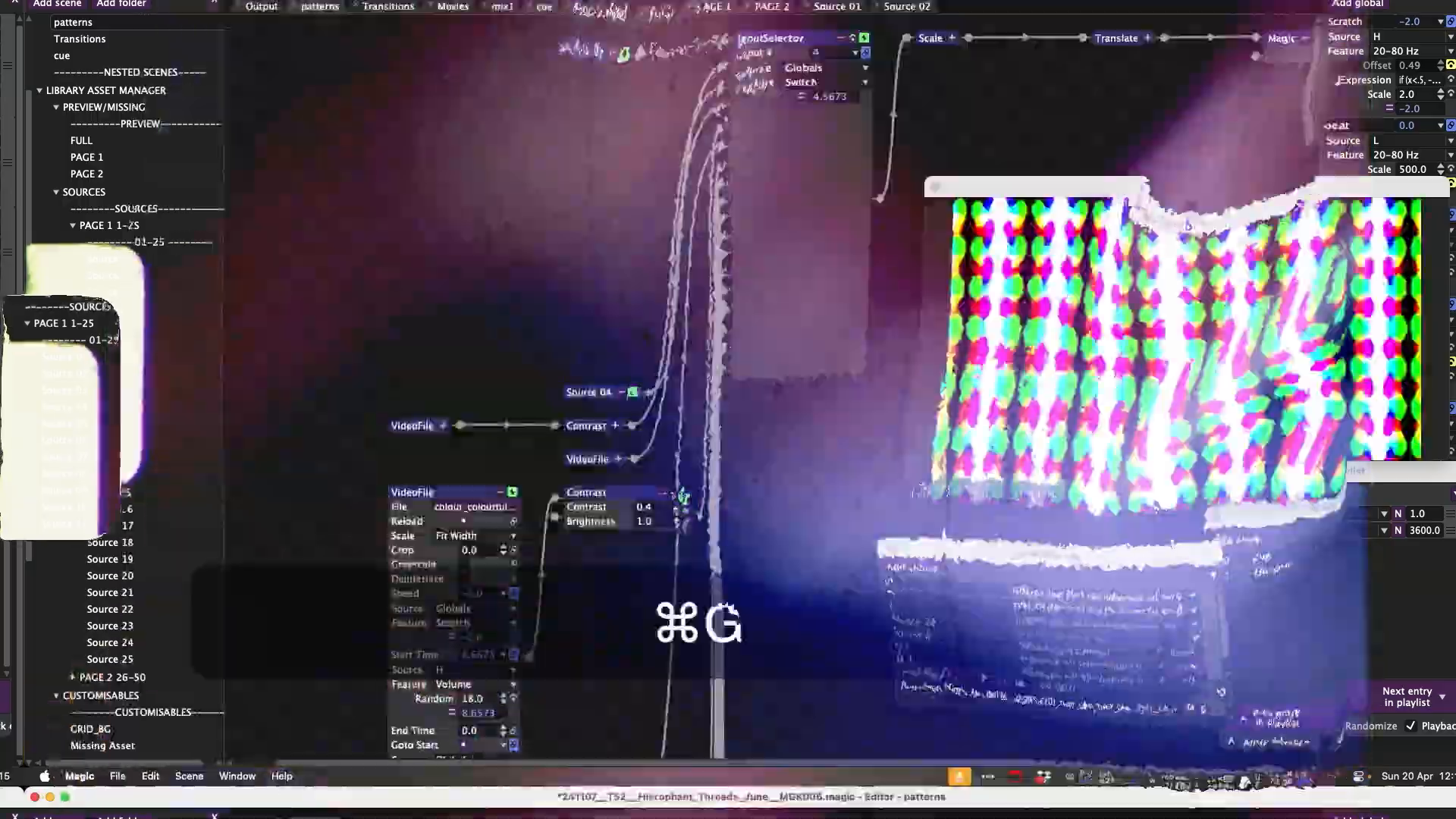
{"action": "left_click", "coordinate": [421, 477]}
{"action": "left_click_drag", "start_coordinate": [421, 477], "coordinate": [240, 131]}
{"action": "double_click", "coordinate": [458, 328]}
{"action": "type", "text": "05"}
{"action": "key", "text": "Return"}
{"action": "left_click_drag", "start_coordinate": [555, 336], "coordinate": [531, 477]}
{"action": "key", "text": "super+x"}
In the Source 05 scene, replace the placeholder VideoFile with the cut module and auto-arrange the scene.
{"action": "left_click_drag", "start_coordinate": [492, 336], "coordinate": [286, 384]}
{"action": "double_click", "coordinate": [286, 384]}
{"action": "key", "text": "super+v"}
{"action": "key", "text": "super+g"}
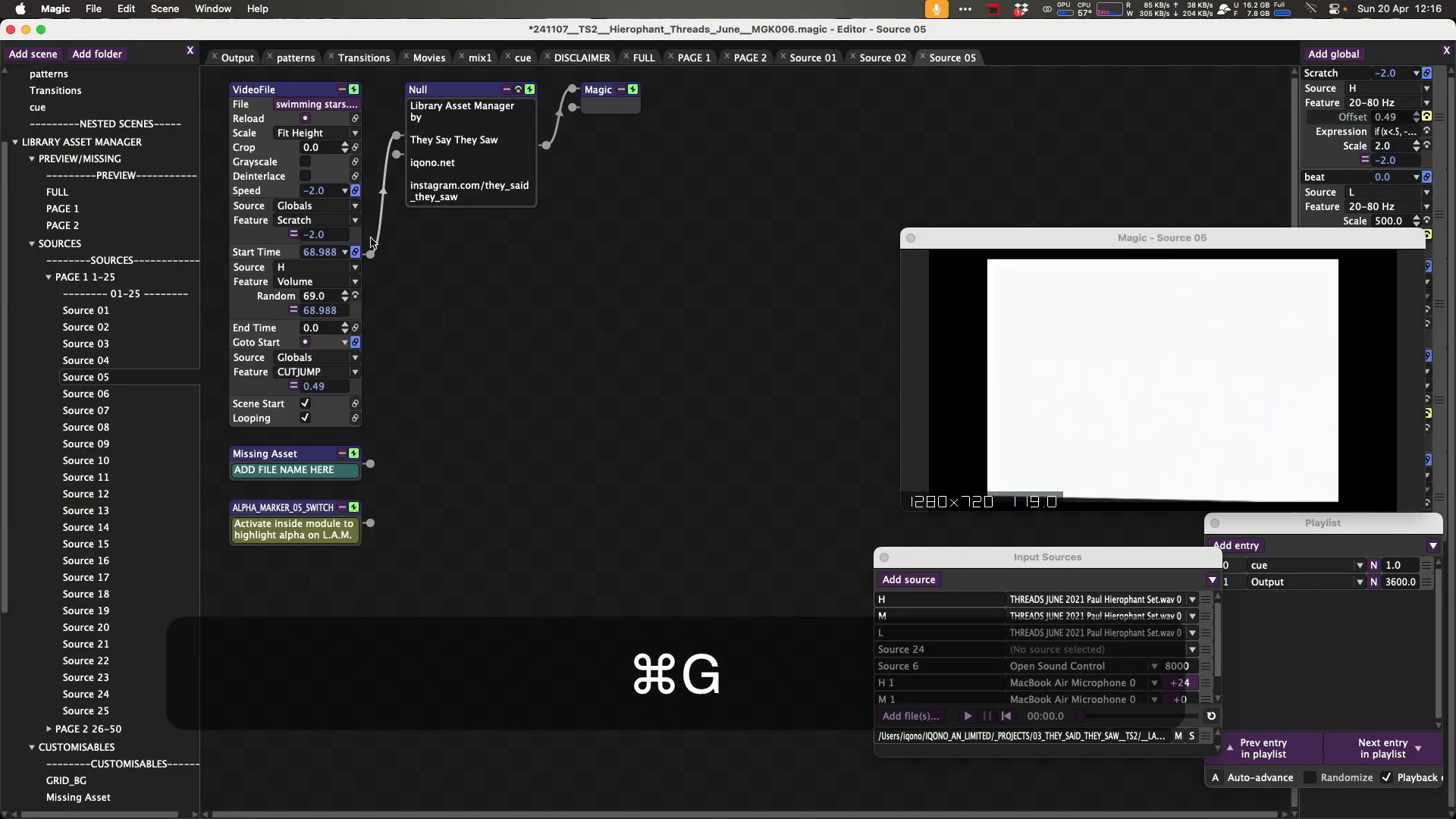
Switch to Finder and copy the name of the swimming stars video file.
{"action": "key", "text": "super+Tab"}
{"action": "key", "text": "Return"}
{"action": "right_click", "coordinate": [667, 495]}
{"action": "left_click", "coordinate": [688, 588]}
Paste the copied name as Source 05's Missing Asset annotation and connect the module to the Null module's second input.
{"action": "key", "text": "super+Tab"}
{"action": "right_click", "coordinate": [281, 471]}
{"action": "left_click", "coordinate": [319, 464]}
{"action": "right_click", "coordinate": [283, 470]}
{"action": "left_click", "coordinate": [340, 382]}
{"action": "left_click_drag", "start_coordinate": [370, 463], "coordinate": [401, 157]}
Close the Source 05, Source 02 and Source 01 scenes and save the project.
{"action": "left_click", "coordinate": [922, 58]}
{"action": "left_click", "coordinate": [852, 58]}
{"action": "key", "text": "super+s"}
{"action": "left_click", "coordinate": [783, 58]}
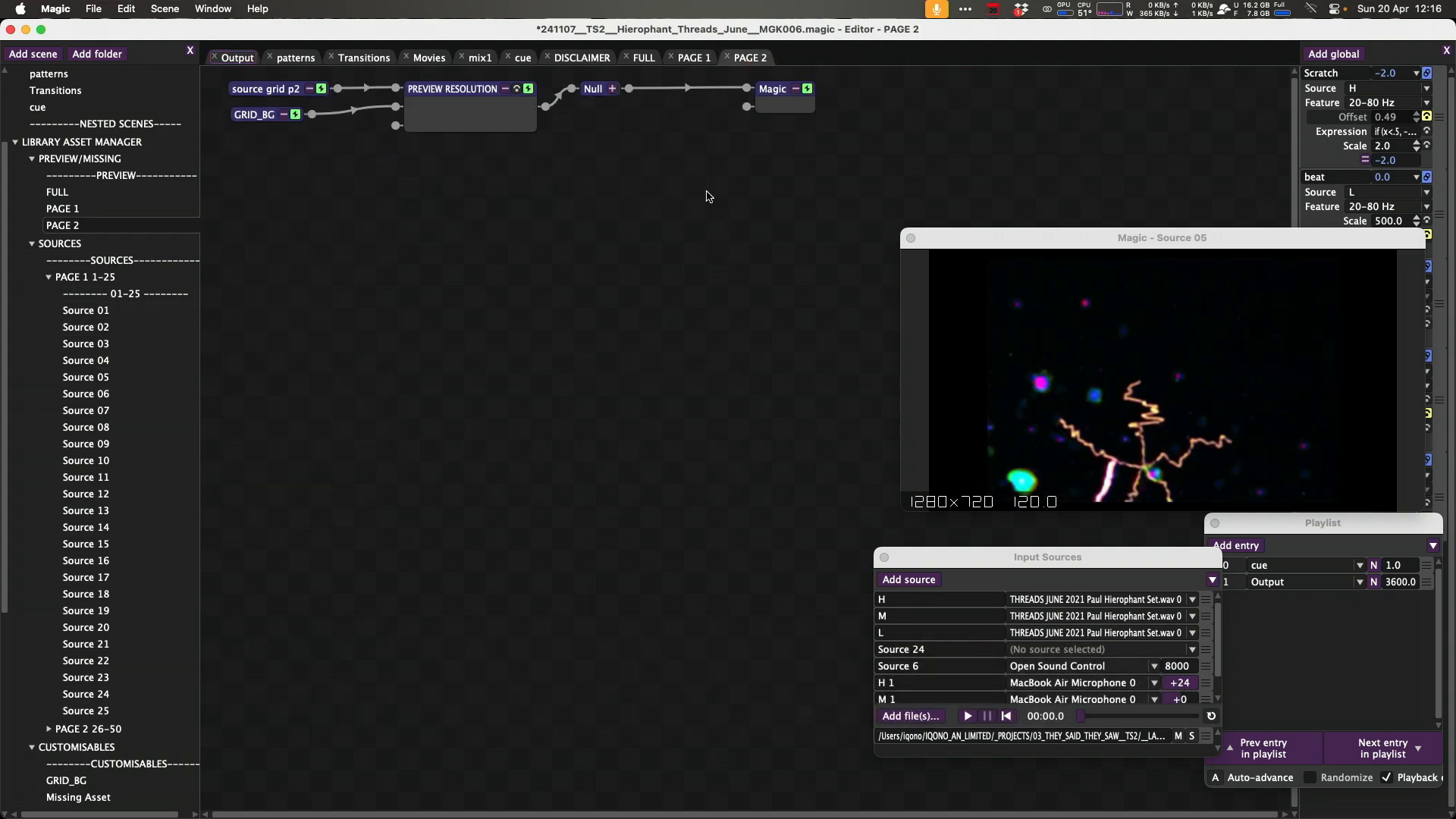
Auto-arrange the patterns scene and add a Source 06 module to it.
{"action": "left_click", "coordinate": [295, 57]}
{"action": "key", "text": "super+g"}
{"action": "left_click", "coordinate": [595, 511]}
{"action": "left_click_drag", "start_coordinate": [596, 511], "coordinate": [283, 273]}
{"action": "double_click", "coordinate": [473, 248]}
{"action": "type", "text": "06"}
{"action": "key", "text": "Return"}
Connect Source 06 to the InputSelector in place of the next standalone VideoFile, and cut that VideoFile.
{"action": "left_click", "coordinate": [724, 144]}
{"action": "left_click_drag", "start_coordinate": [574, 254], "coordinate": [724, 145]}
{"action": "left_click_drag", "start_coordinate": [724, 151], "coordinate": [395, 269]}
{"action": "key", "text": "super+x"}
In the Source 06 scene, replace the placeholder VideoFile with the cut module and auto-arrange the scene.
{"action": "right_click", "coordinate": [498, 257]}
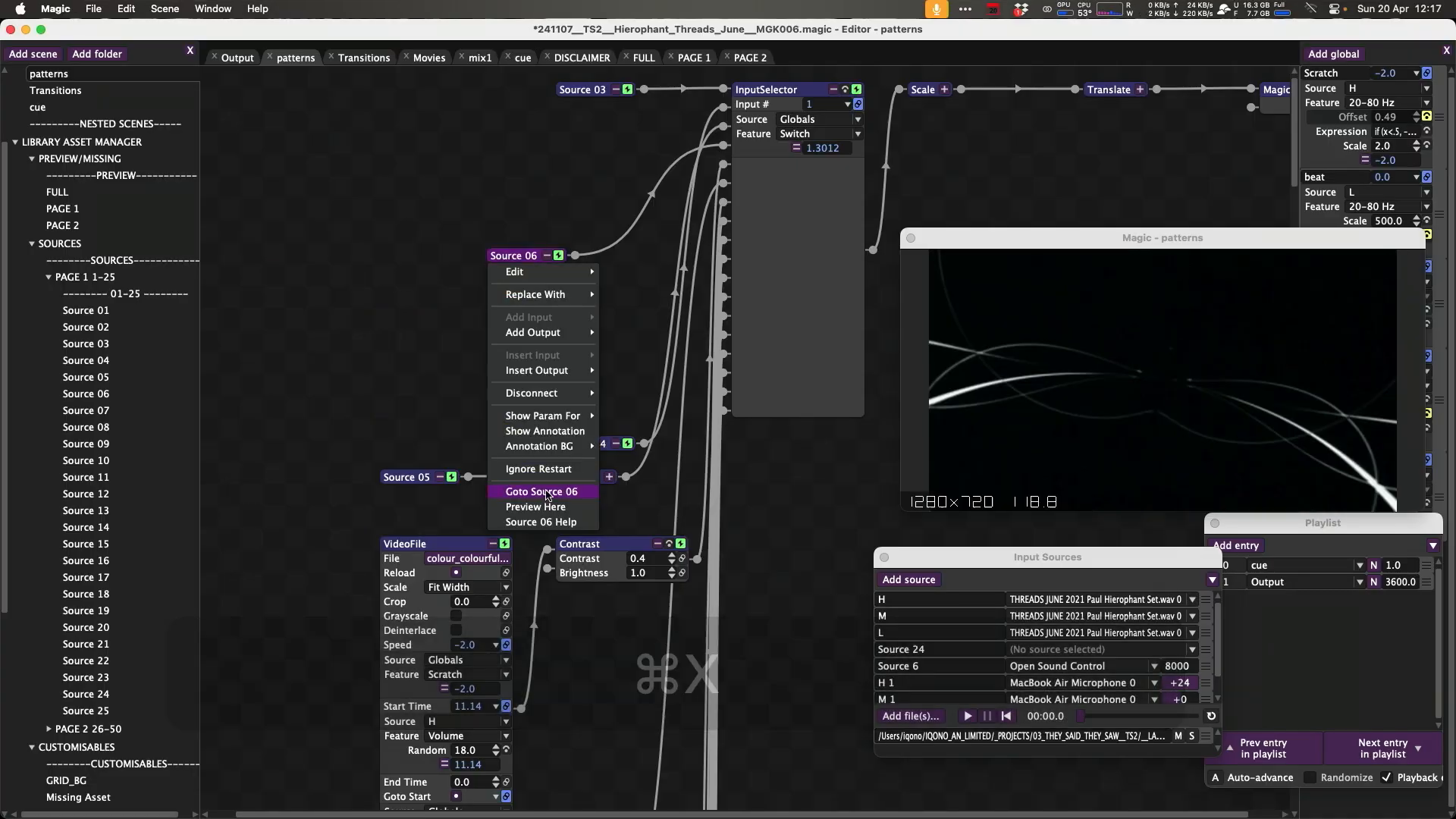
{"action": "left_click", "coordinate": [546, 490]}
{"action": "key", "text": "shift+super+v"}
{"action": "key", "text": "super+g"}
Find the colour_running colours - part 03 - full chase video in Finder's Hierophant folder and copy its name.
{"action": "left_click", "coordinate": [314, 105]}
{"action": "key", "text": "Up"}
{"action": "key", "text": "Up"}
{"action": "key", "text": "Up"}
{"action": "key", "text": "Up"}
{"action": "key", "text": "Up"}
{"action": "key", "text": "Up"}
{"action": "key", "text": "Up"}
{"action": "key", "text": "Up"}
{"action": "key", "text": "Up"}
{"action": "key", "text": "Up"}
{"action": "key", "text": "Up"}
{"action": "key", "text": "Up"}
{"action": "key", "text": "Up"}
{"action": "key", "text": "Up"}
{"action": "key", "text": "Up"}
{"action": "key", "text": "Up"}
{"action": "key", "text": "Up"}
{"action": "key", "text": "Up"}
{"action": "key", "text": "Up"}
{"action": "key", "text": "Up"}
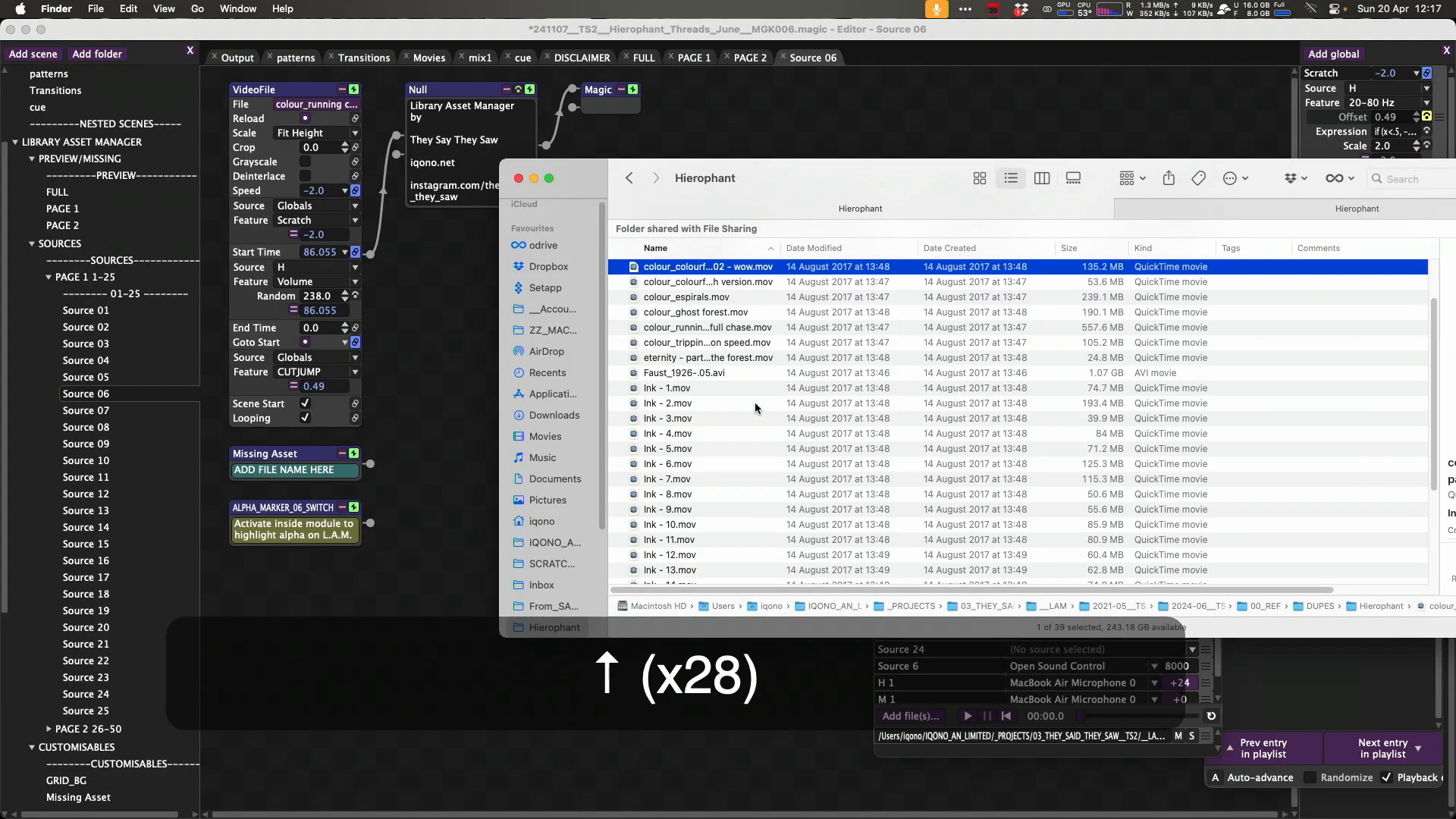
{"action": "key", "text": "Return"}
{"action": "key", "text": "super+Tab"}
{"action": "key", "text": "Down"}
{"action": "key", "text": "Down"}
{"action": "key", "text": "Down"}
{"action": "key", "text": "Down"}
{"action": "key", "text": "Down"}
{"action": "key", "text": "Down"}
{"action": "key", "text": "Down"}
{"action": "key", "text": "Down"}
{"action": "key", "text": "Down"}
{"action": "key", "text": "Return"}
{"action": "right_click", "coordinate": [679, 411]}
{"action": "left_click", "coordinate": [703, 507]}
{"action": "key", "text": "Escape"}
Set Source 06's Missing Asset annotation to "colour_running colours - part 03 - full chase" and connect the module to the Null module.
{"action": "left_click", "coordinate": [451, 226]}
{"action": "double_click", "coordinate": [295, 471]}
{"action": "key", "text": "super+v"}
{"action": "left_click", "coordinate": [390, 190]}
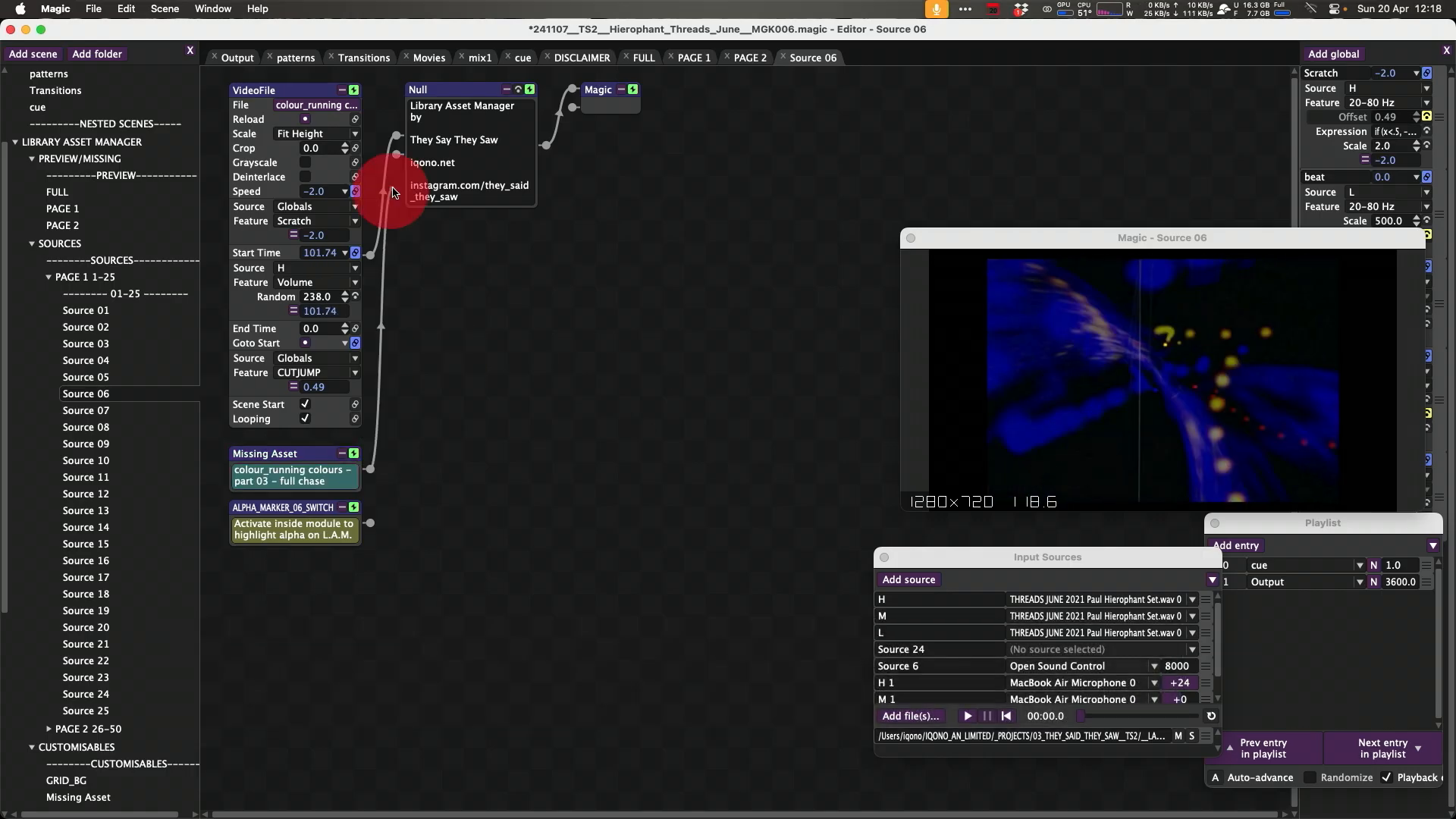
Close the Source 06 scene, save the project and auto-arrange the patterns scene.
{"action": "left_click", "coordinate": [783, 57]}
{"action": "left_click", "coordinate": [296, 58]}
{"action": "key", "text": "super+s"}
{"action": "key", "text": "super+g"}
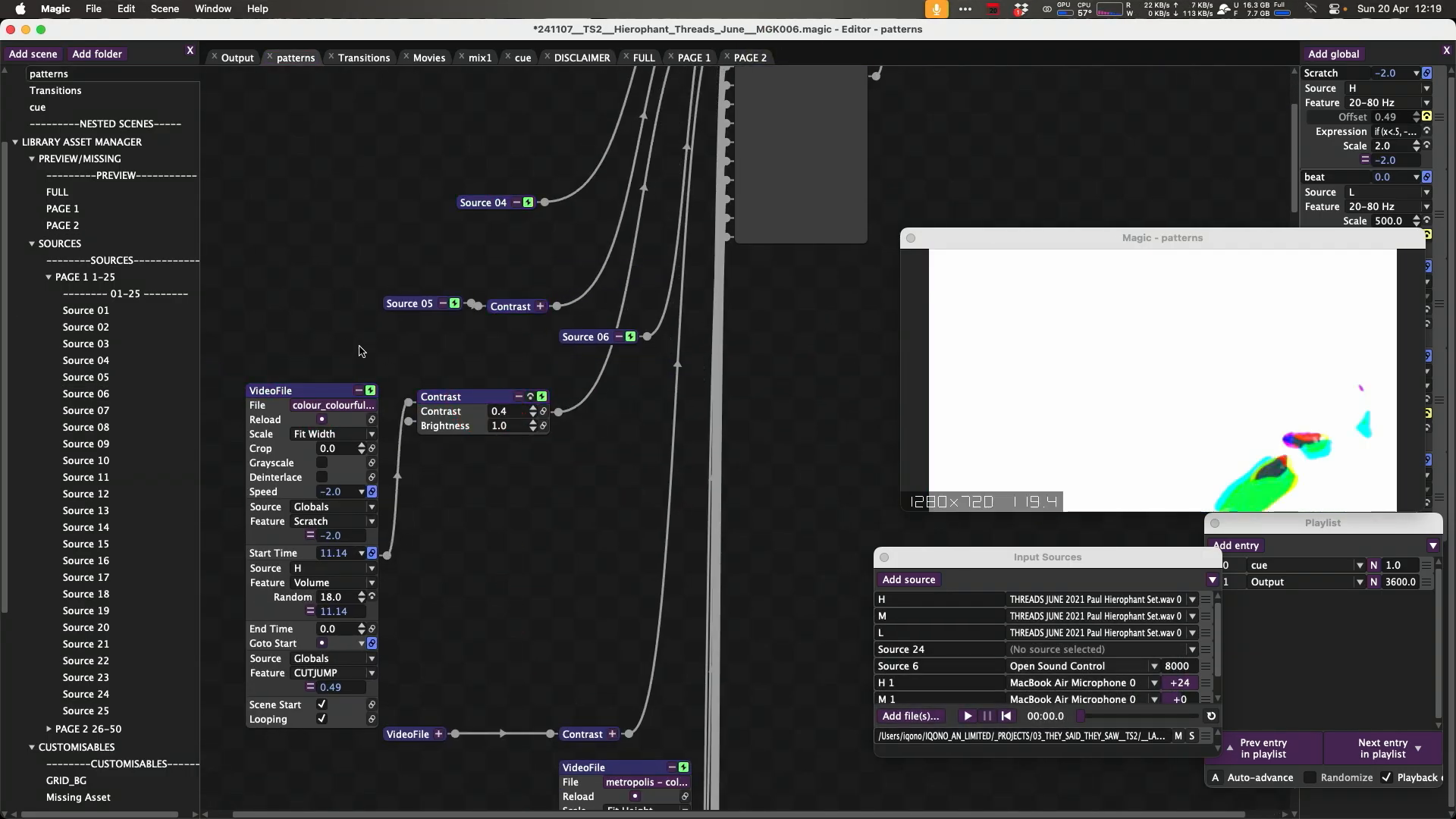
Add a Source 07 module to the patterns scene in place of the colour_colourful VideoFile feeding the expanded Contrast module, and cut the replaced modules.
{"action": "right_click", "coordinate": [462, 468]}
{"action": "type", "text": "07"}
{"action": "key", "text": "Return"}
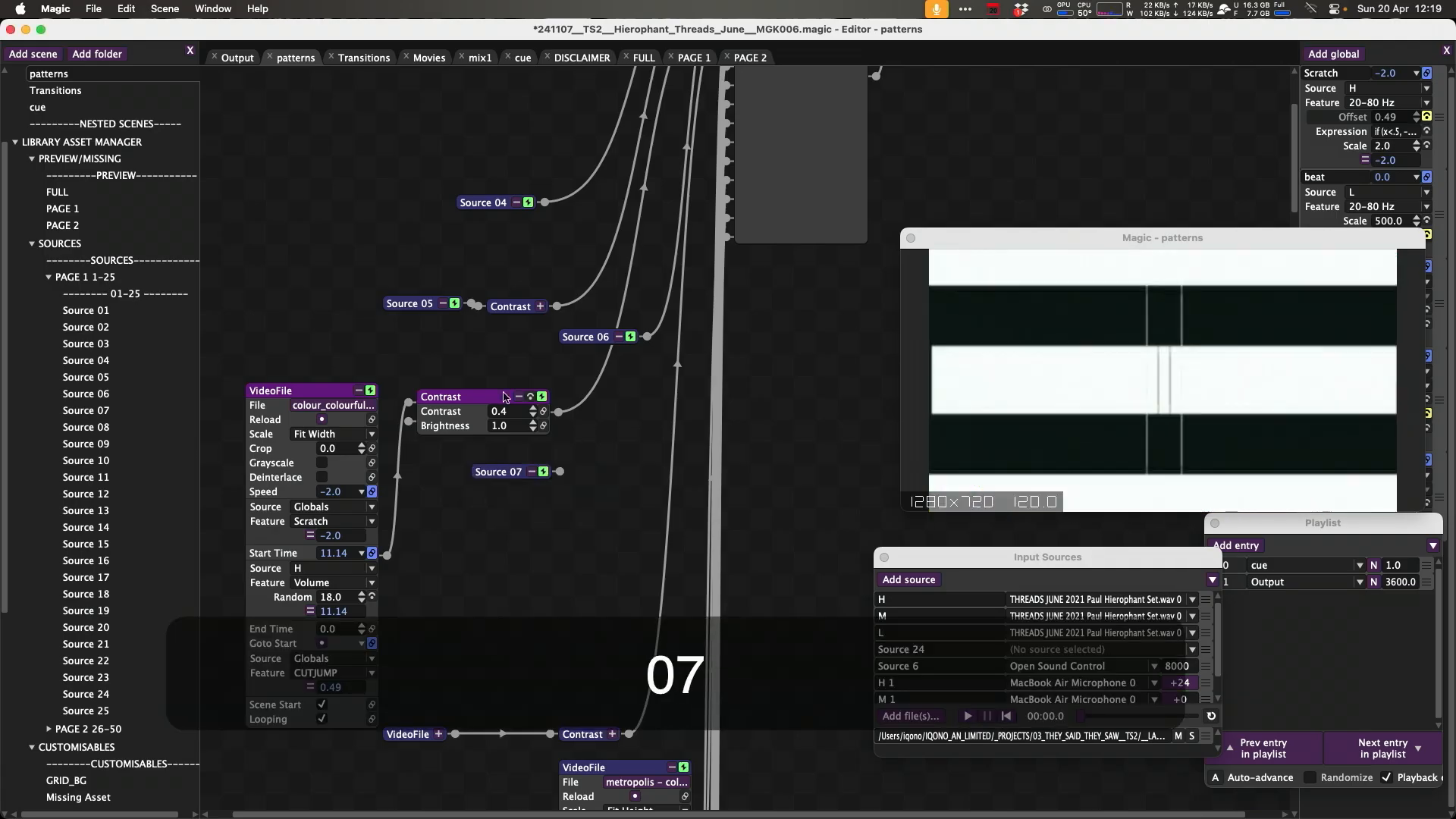
{"action": "scroll", "coordinate": [366, 465], "scroll_direction": "up", "scroll_amount": 3}
{"action": "key", "text": "super+x"}
Open the Source 07 scene and paste the cut modules into it.
{"action": "right_click", "coordinate": [464, 561]}
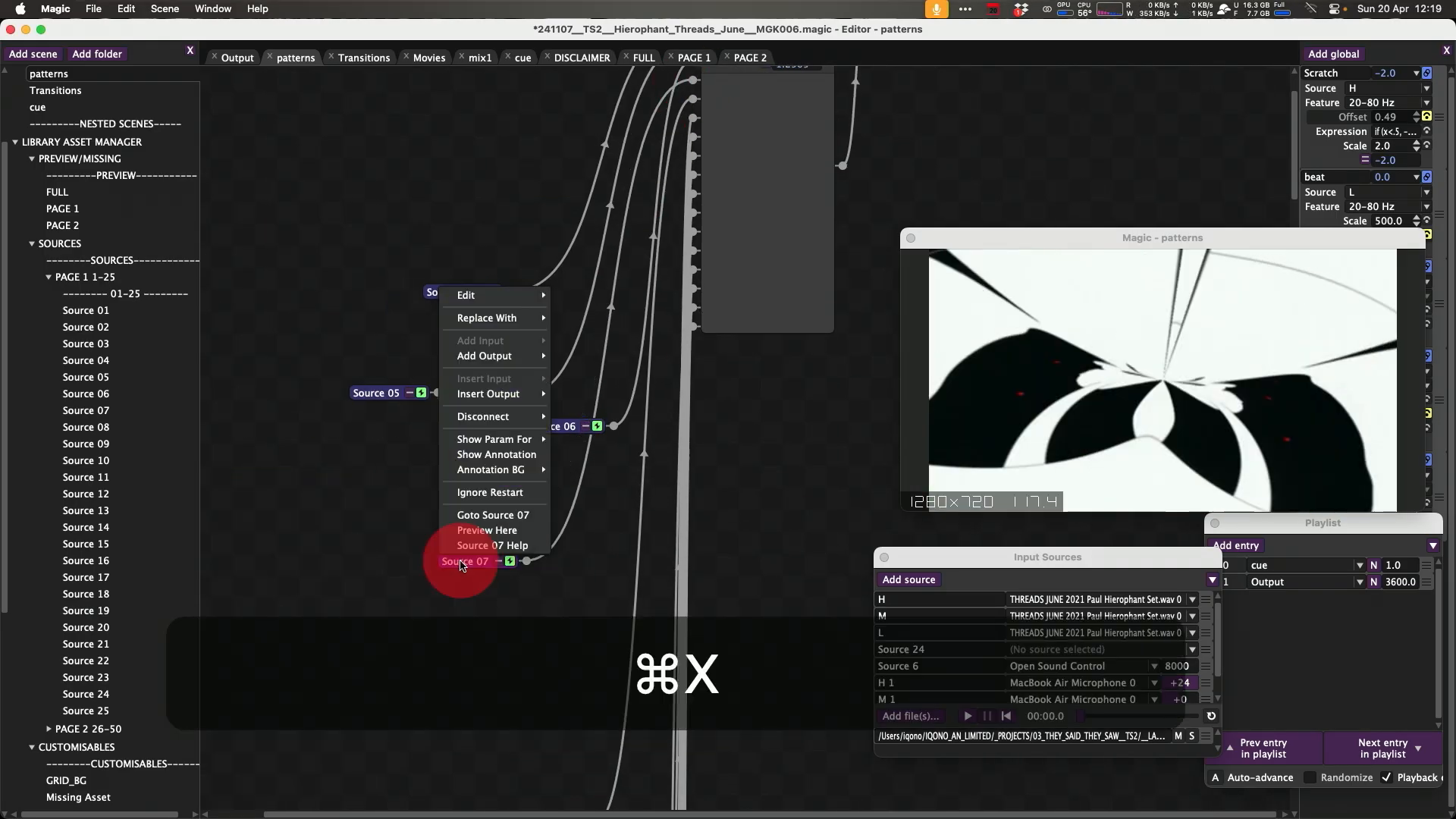
{"action": "left_click", "coordinate": [470, 292]}
{"action": "key", "text": "super+v"}
Copy the name of the colour_colourful patterns - part 07 - trash version video from Finder's Hierophant folder.
{"action": "key", "text": "super+Tab"}
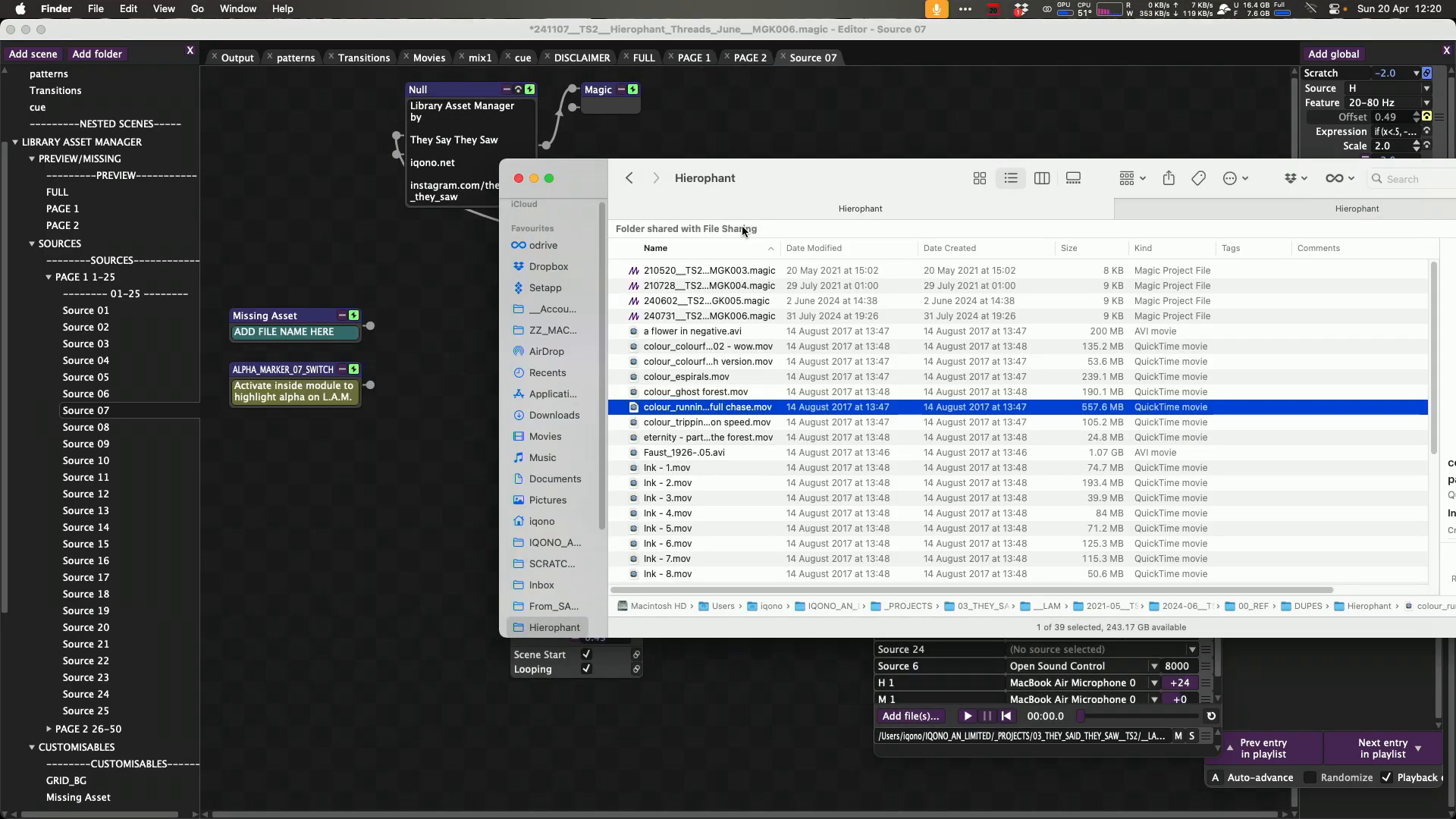
{"action": "scroll", "coordinate": [725, 409], "scroll_direction": "down", "scroll_amount": 10}
{"action": "scroll", "coordinate": [728, 364], "scroll_direction": "up", "scroll_amount": 10}
{"action": "left_click", "coordinate": [794, 251]}
{"action": "left_click", "coordinate": [677, 246]}
{"action": "scroll", "coordinate": [754, 422], "scroll_direction": "up", "scroll_amount": 5}
{"action": "left_click", "coordinate": [667, 326]}
{"action": "key", "text": "Escape"}
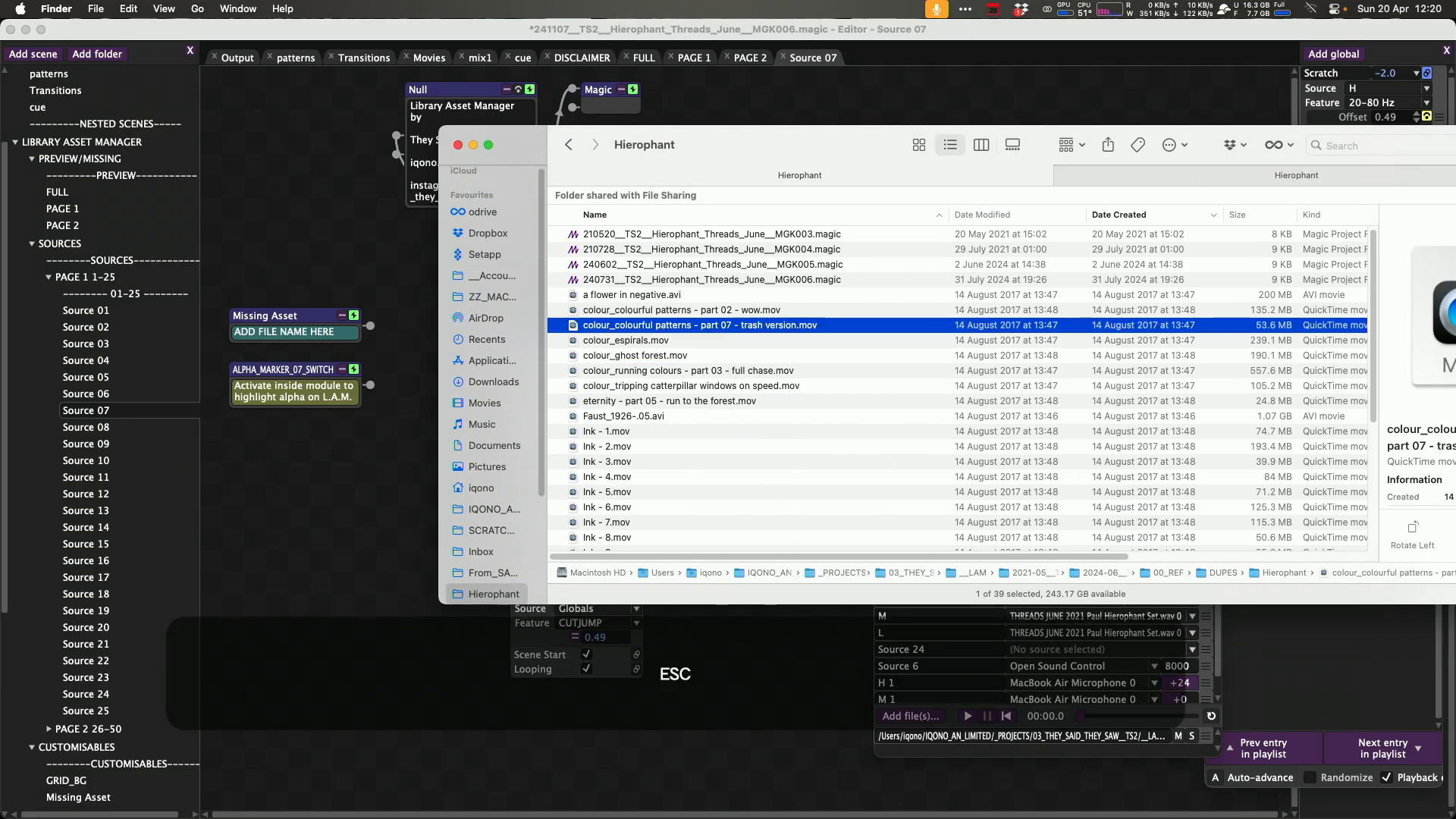
Paste the copied name as Source 07's Missing Asset annotation and connect the module to the Null module's second input.
{"action": "key", "text": "super+Tab"}
{"action": "left_click", "coordinate": [294, 332]}
{"action": "key", "text": "super+v"}
{"action": "left_click_drag", "start_coordinate": [370, 332], "coordinate": [399, 156]}
{"action": "key", "text": "super+g"}
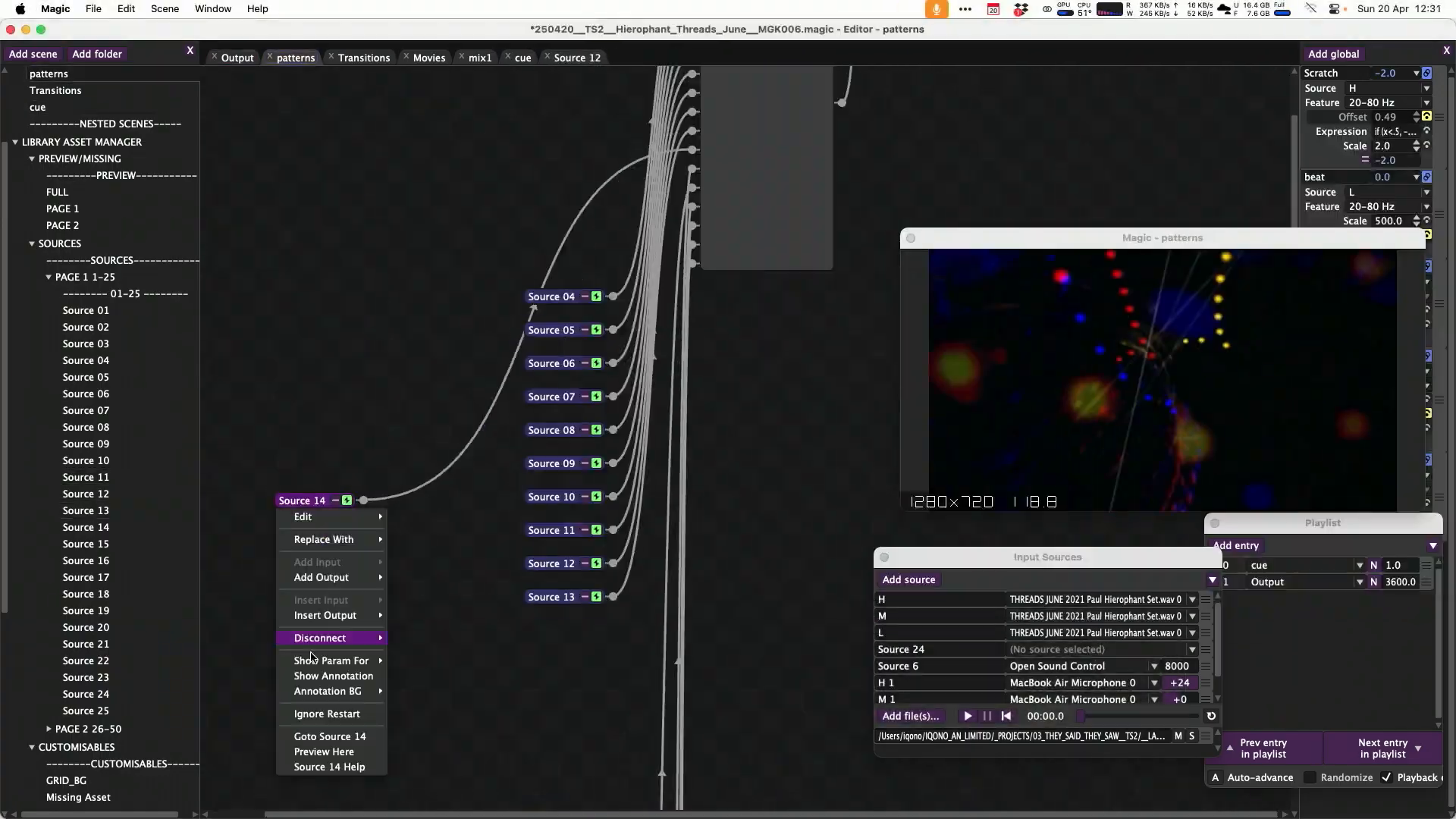
{"action": "key", "text": "super+x"}
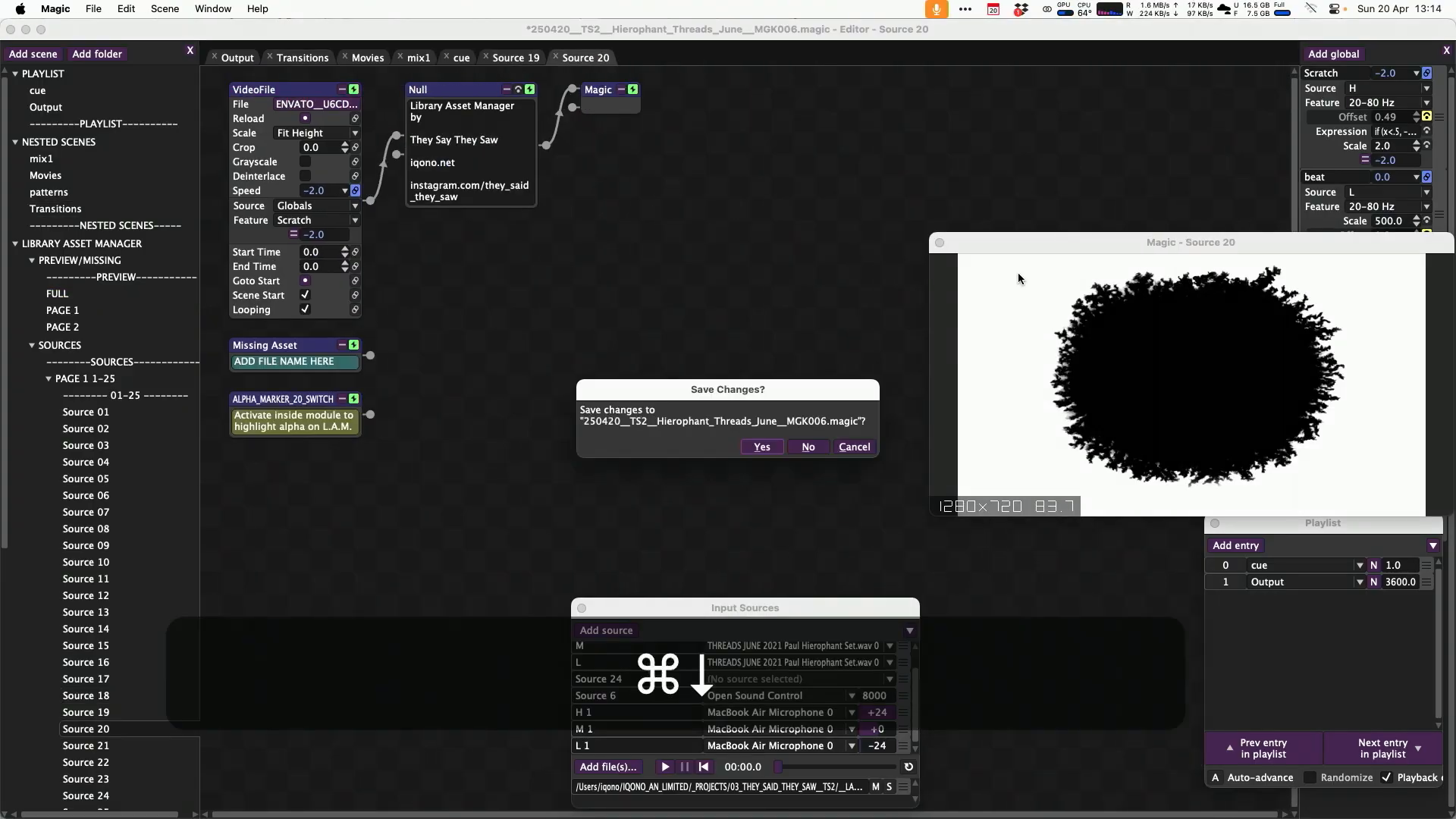
{"action": "key", "text": "super+Up"}
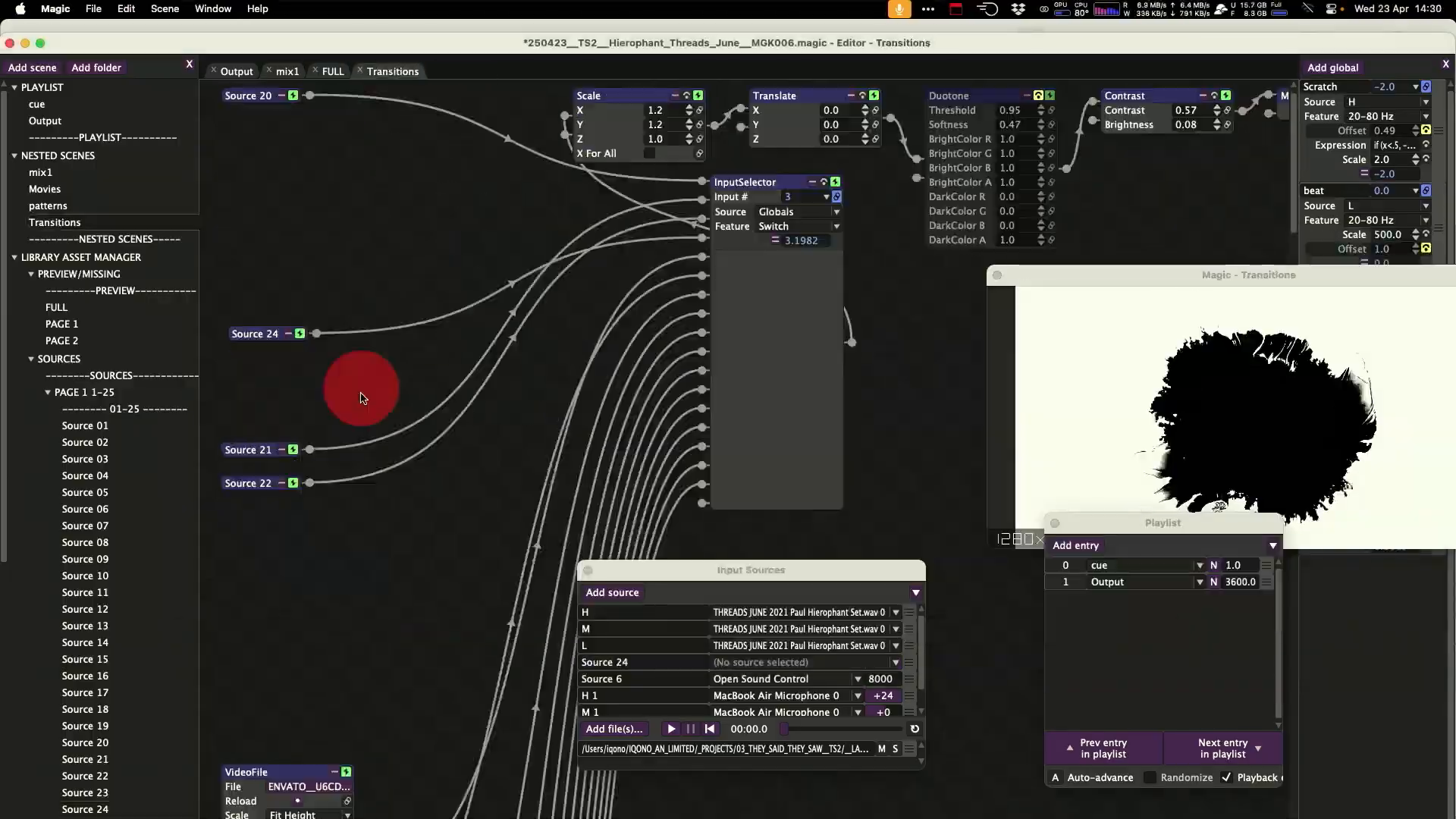
Auto-arrange the Transitions scene and save the project.
{"action": "key", "text": "super+g"}
{"action": "key", "text": "super+s"}
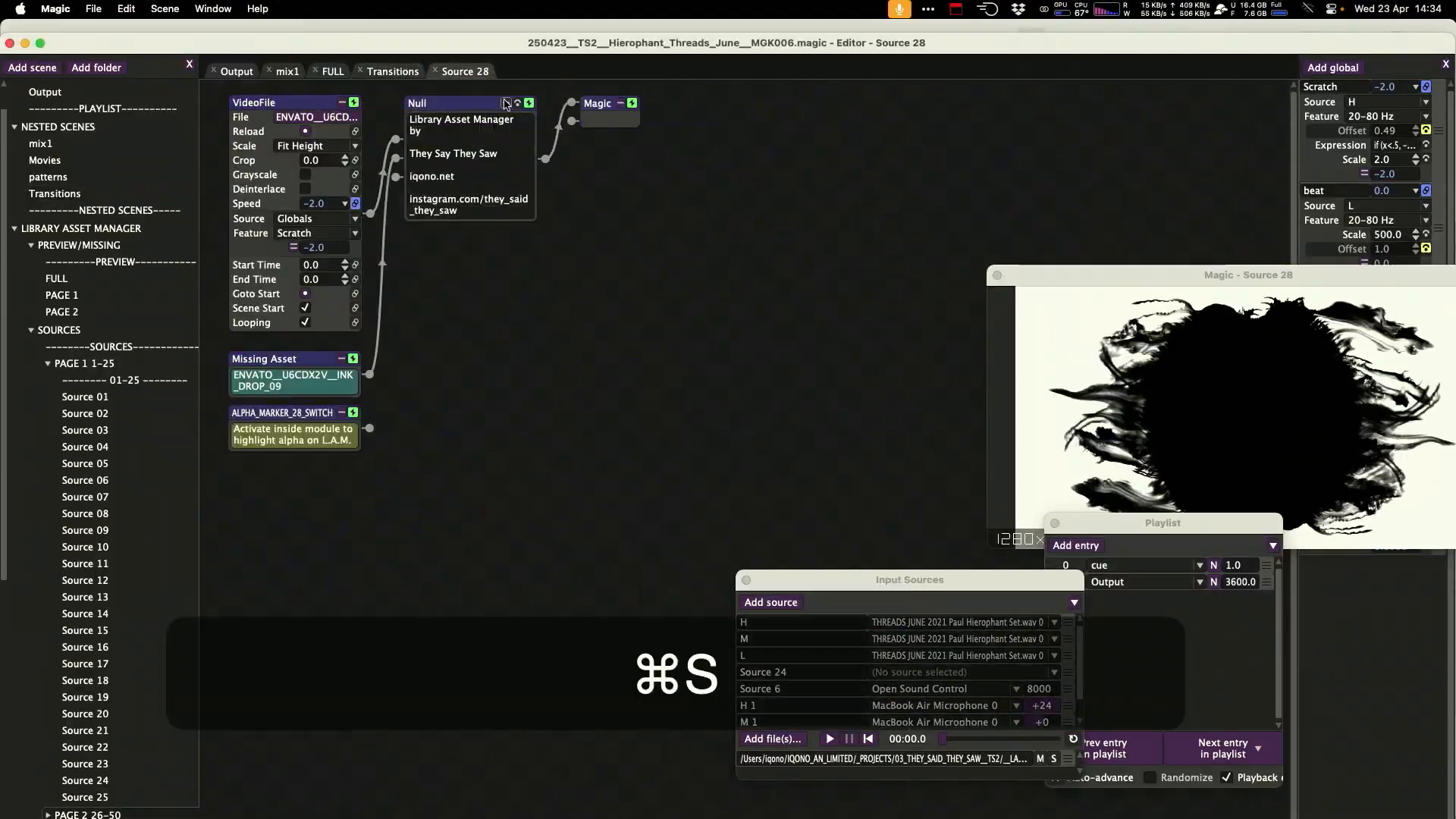
{"action": "key", "text": "Return"}
{"action": "key", "text": "Return"}
{"action": "key", "text": "shift+super+a"}
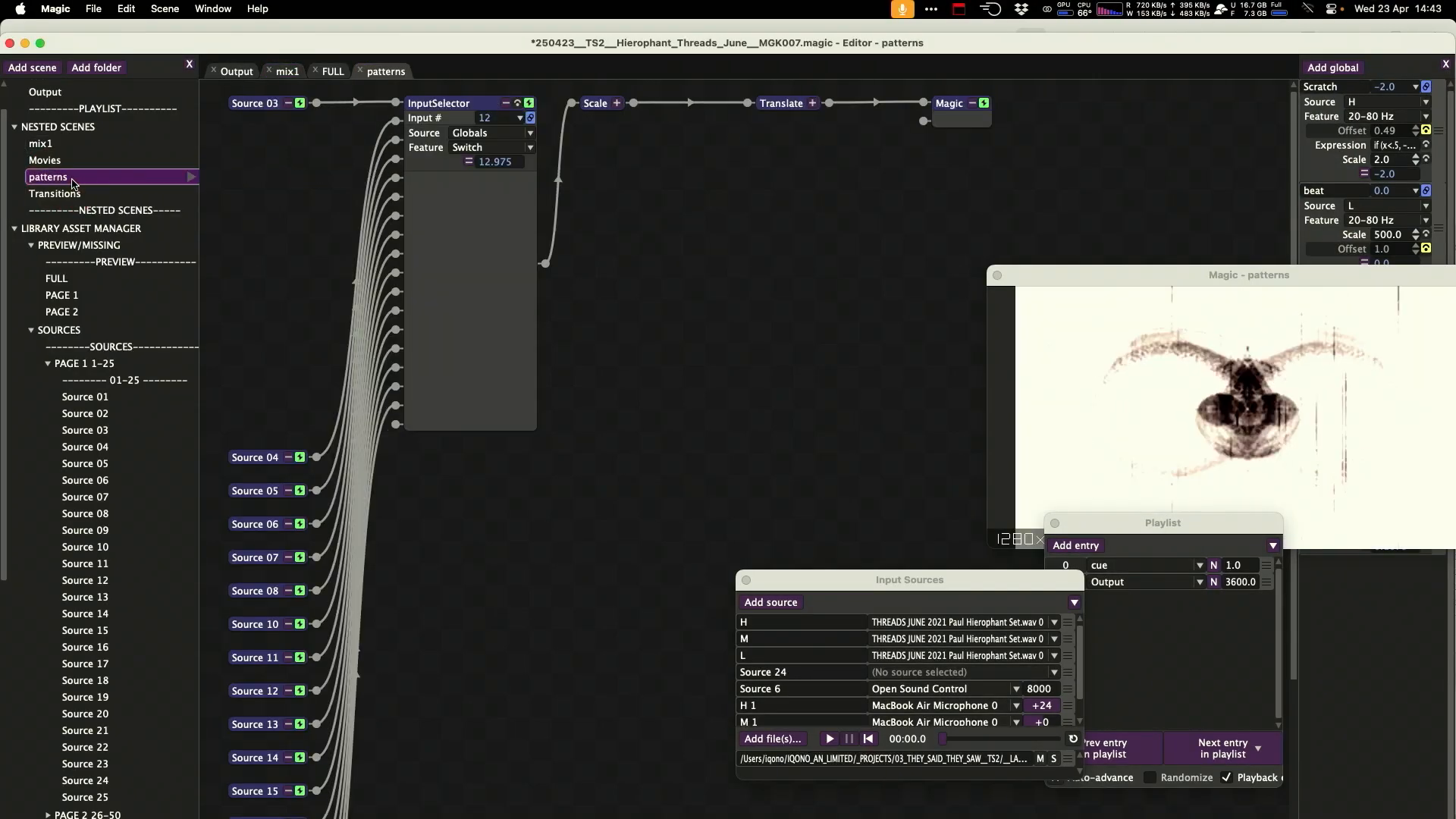
Open the Movies and Transitions scenes and reposition the preview, Playlist and Input Sources windows around the module graph.
{"action": "left_click", "coordinate": [74, 163]}
{"action": "left_click", "coordinate": [74, 194]}
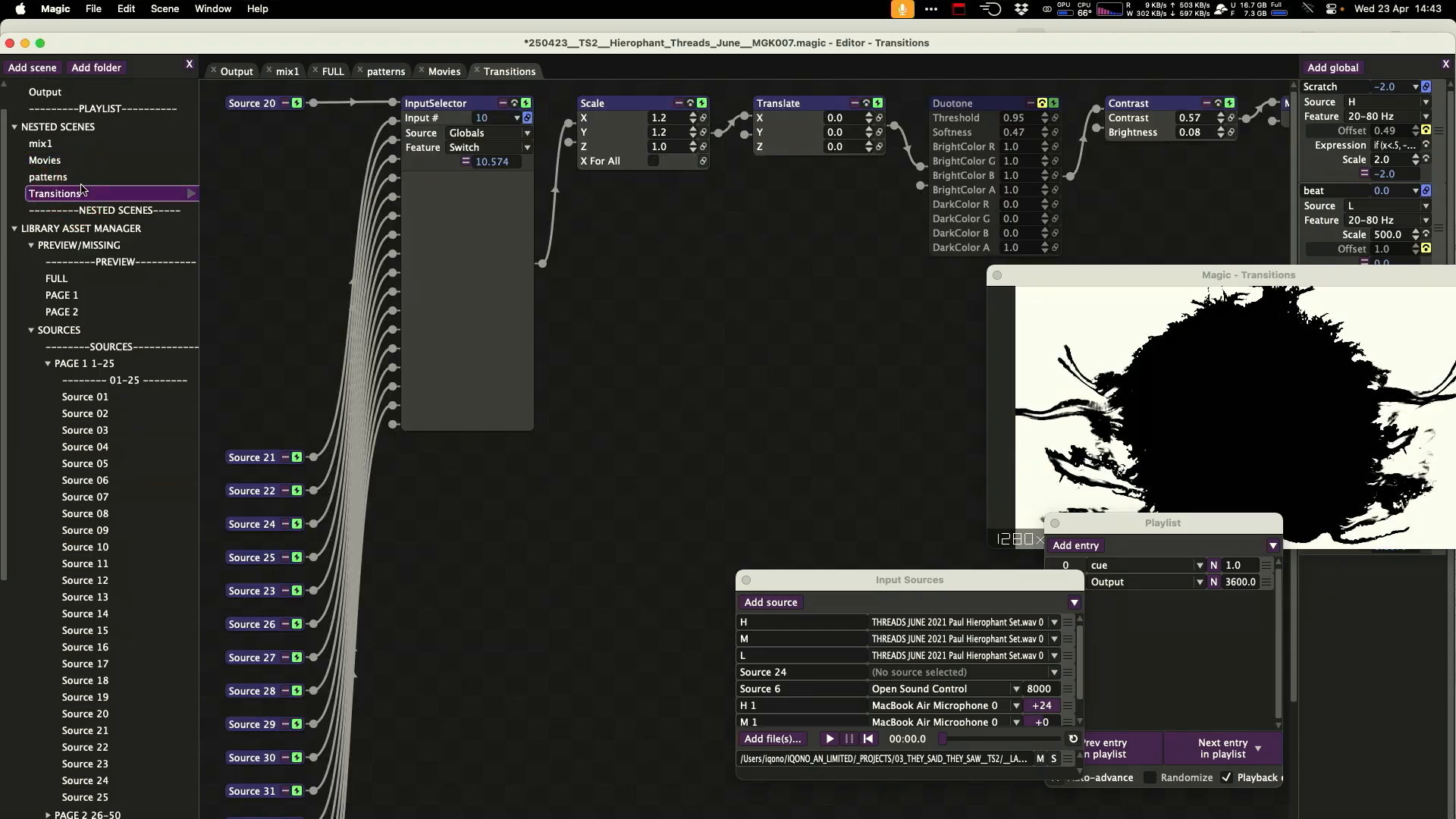
{"action": "left_click_drag", "start_coordinate": [1126, 278], "coordinate": [368, 501]}
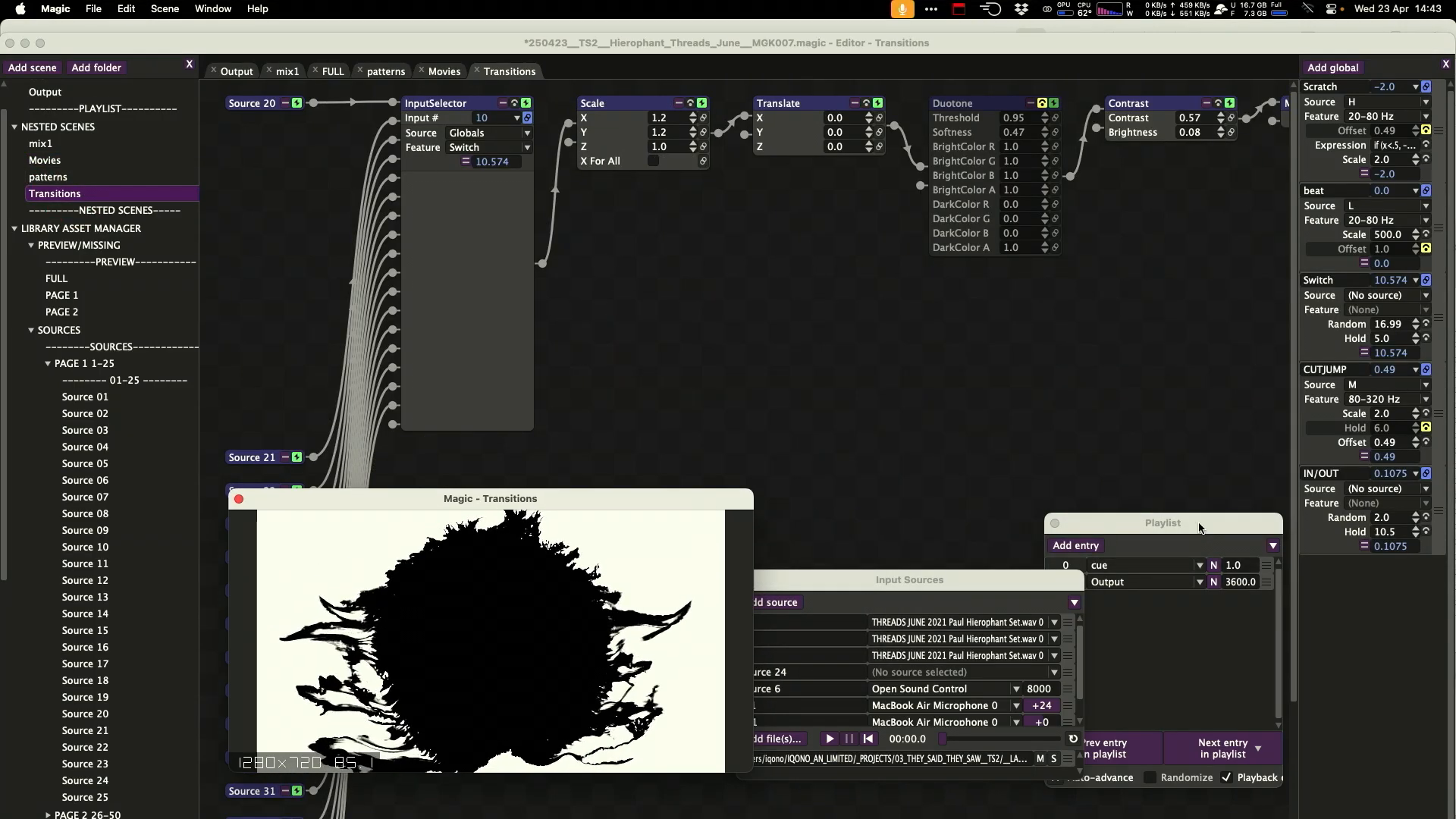
{"action": "left_click_drag", "start_coordinate": [1203, 522], "coordinate": [1316, 520]}
{"action": "left_click_drag", "start_coordinate": [1008, 588], "coordinate": [1043, 583]}
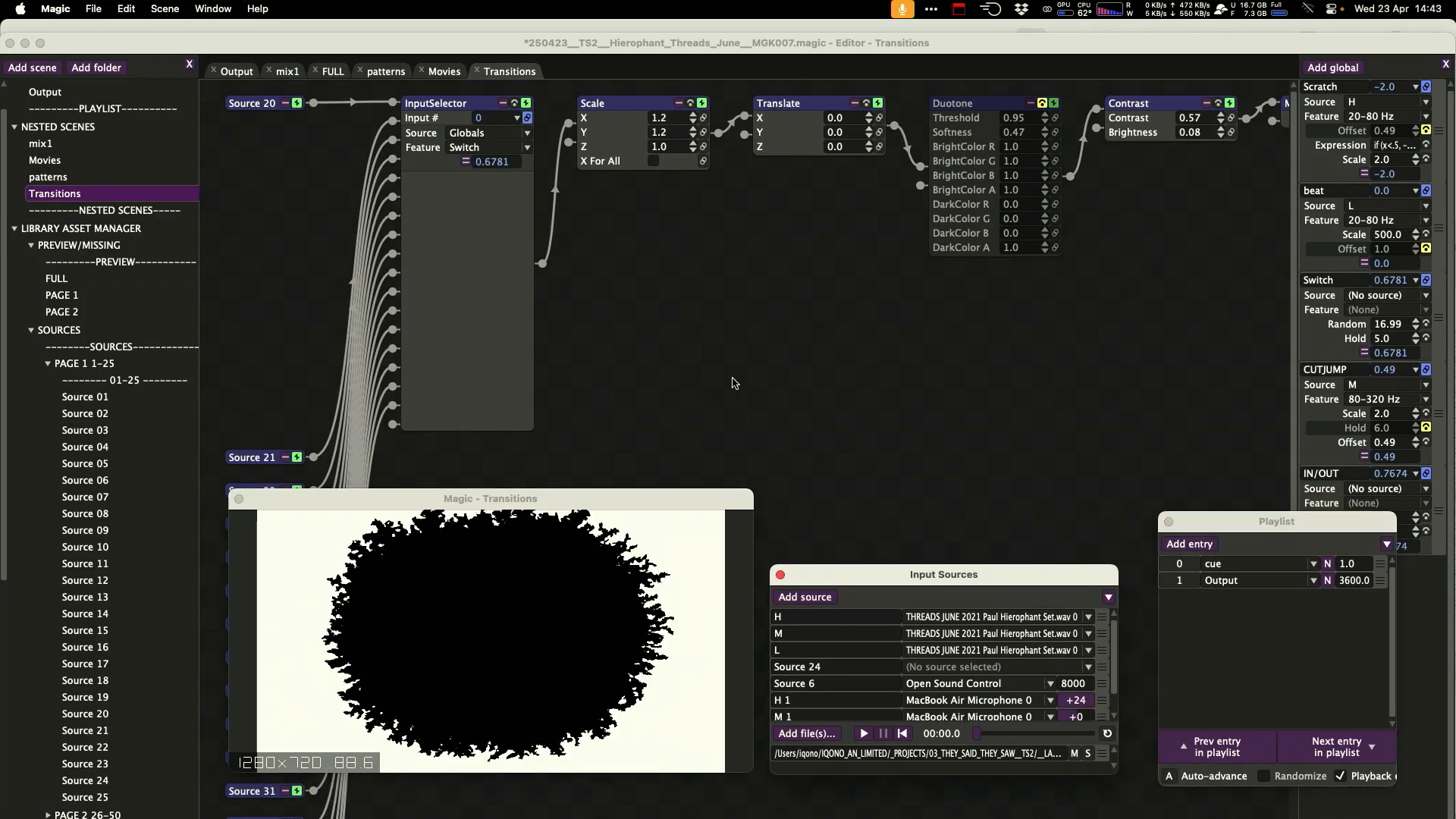
Open the FULL preview scene and reposition the preview window.
{"action": "left_click", "coordinate": [56, 278]}
{"action": "left_click_drag", "start_coordinate": [560, 495], "coordinate": [966, 264]}
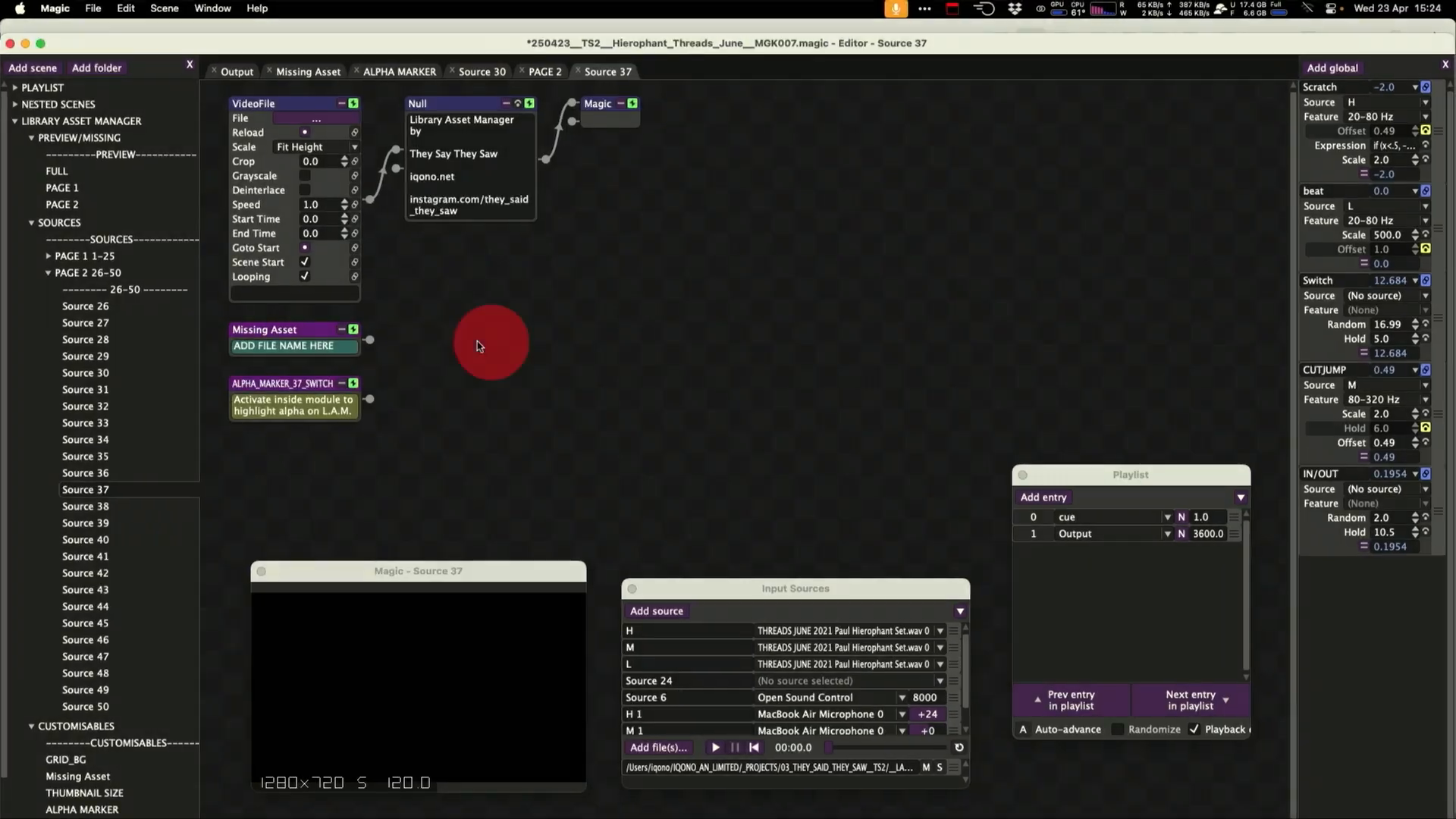
Load the TEST_ALPHA movie from the From_AE folder inside 01_Assets into Source 37's VideoFile module.
{"action": "key", "text": "super+Up"}
{"action": "key", "text": "super+Up"}
{"action": "key", "text": "super+Up"}
{"action": "key", "text": "super+Down"}
{"action": "key", "text": "super+Up"}
{"action": "key", "text": "super+Up"}
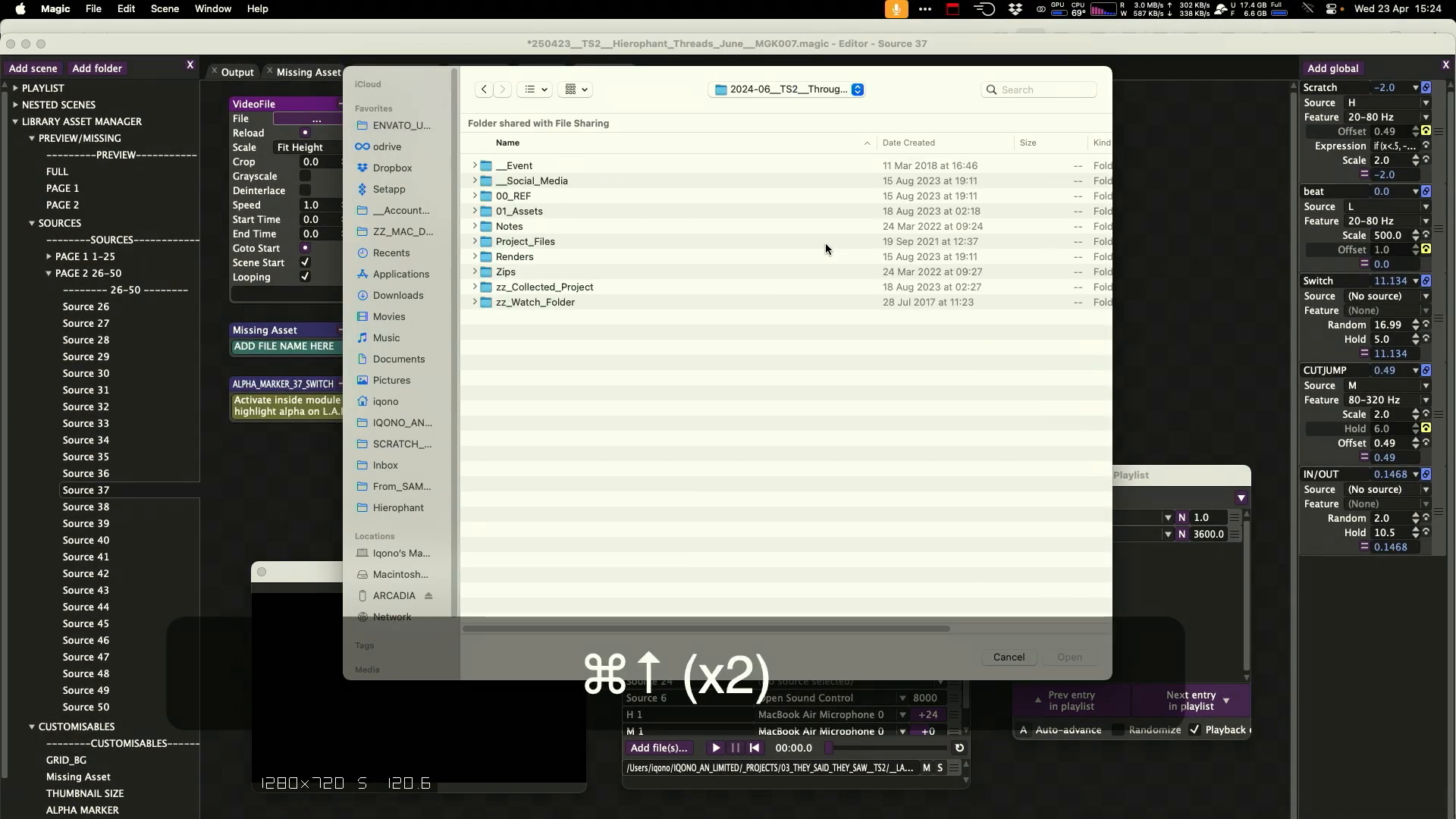
{"action": "double_click", "coordinate": [574, 193]}
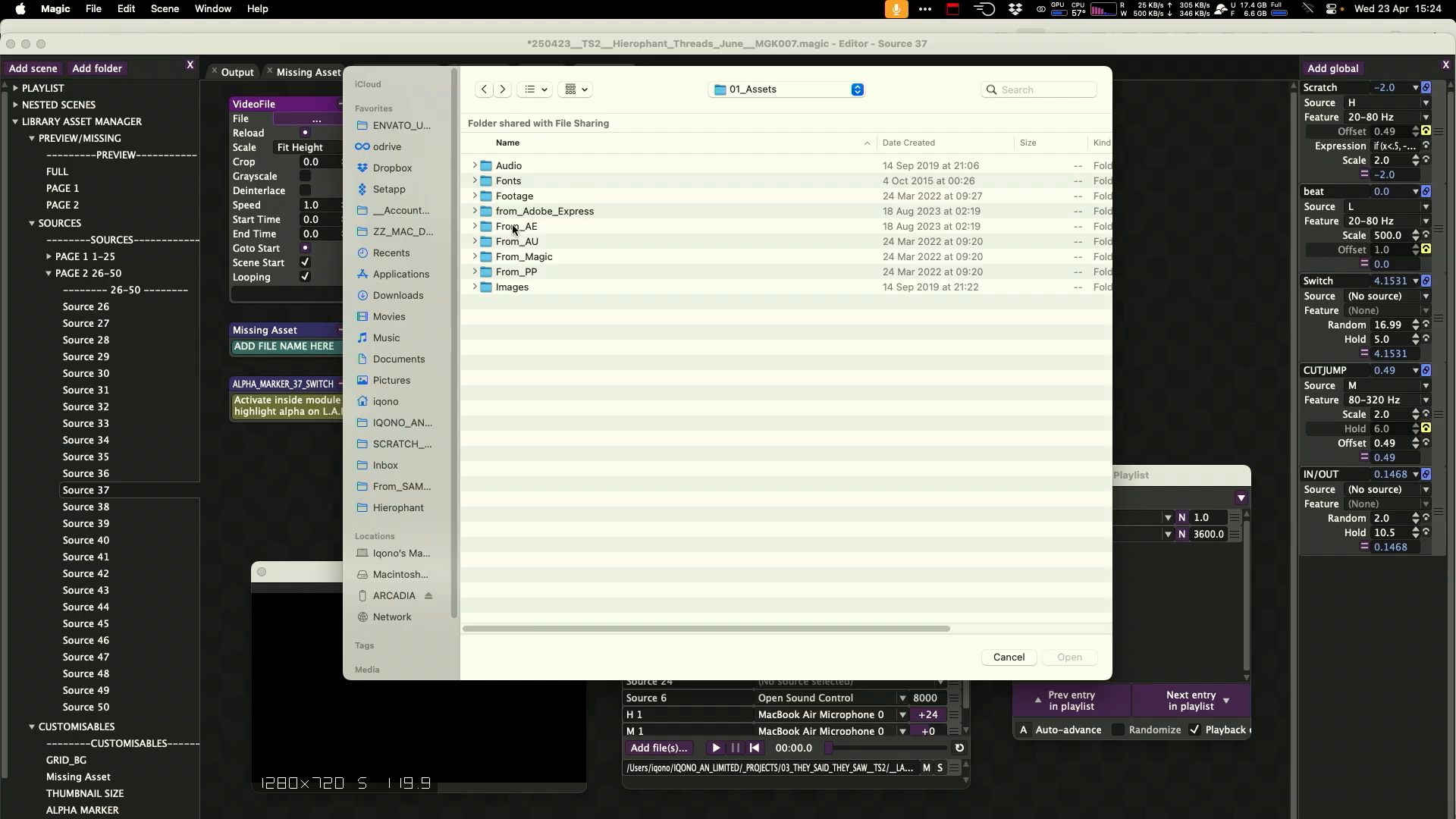
{"action": "double_click", "coordinate": [513, 227]}
{"action": "left_click", "coordinate": [558, 187]}
{"action": "left_click", "coordinate": [1069, 656]}
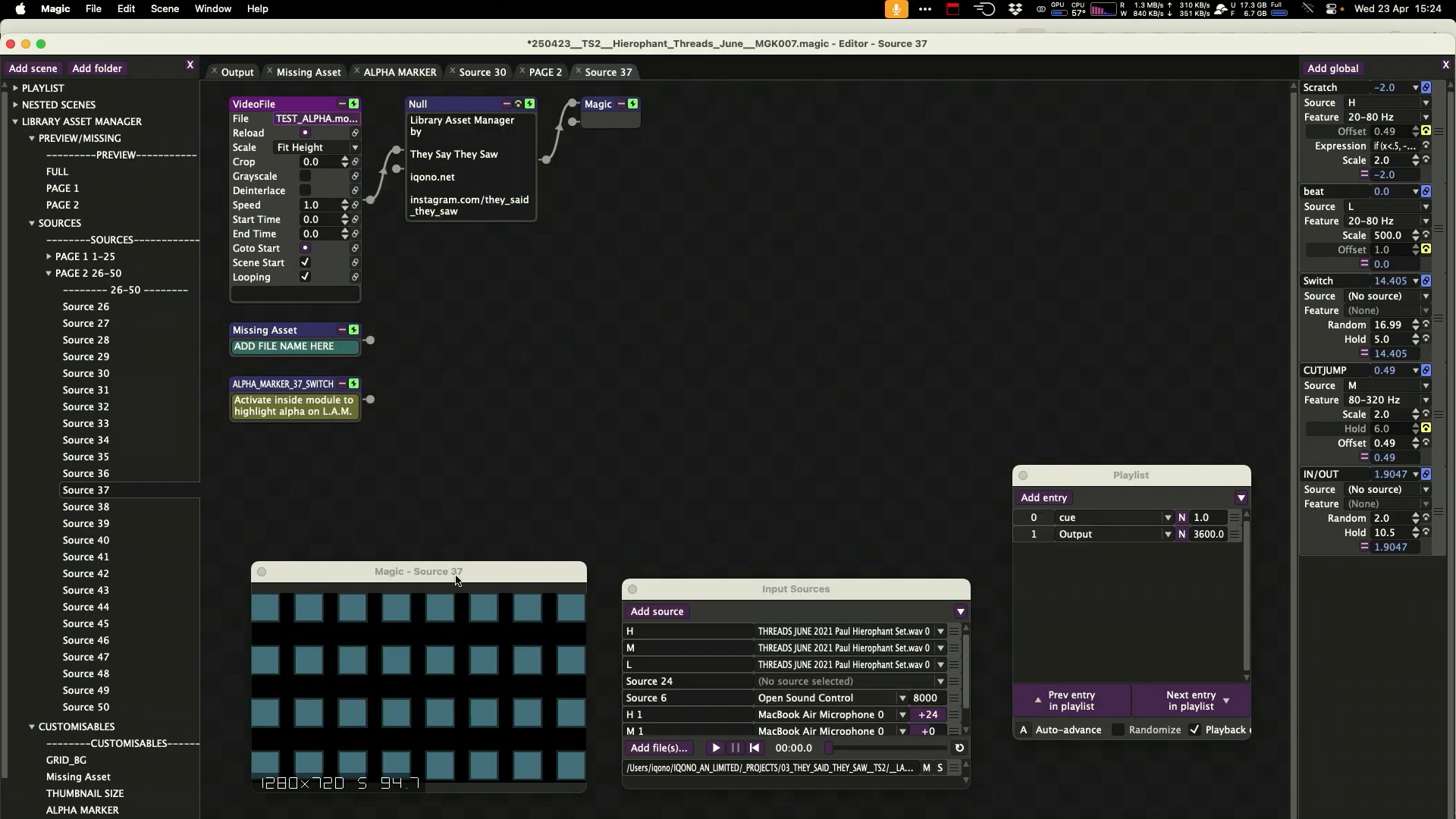
Test Source 37's Missing Asset connection to the Null module in the PAGE 2 preview, and disconnect it again.
{"action": "left_click_drag", "start_coordinate": [370, 340], "coordinate": [409, 205]}
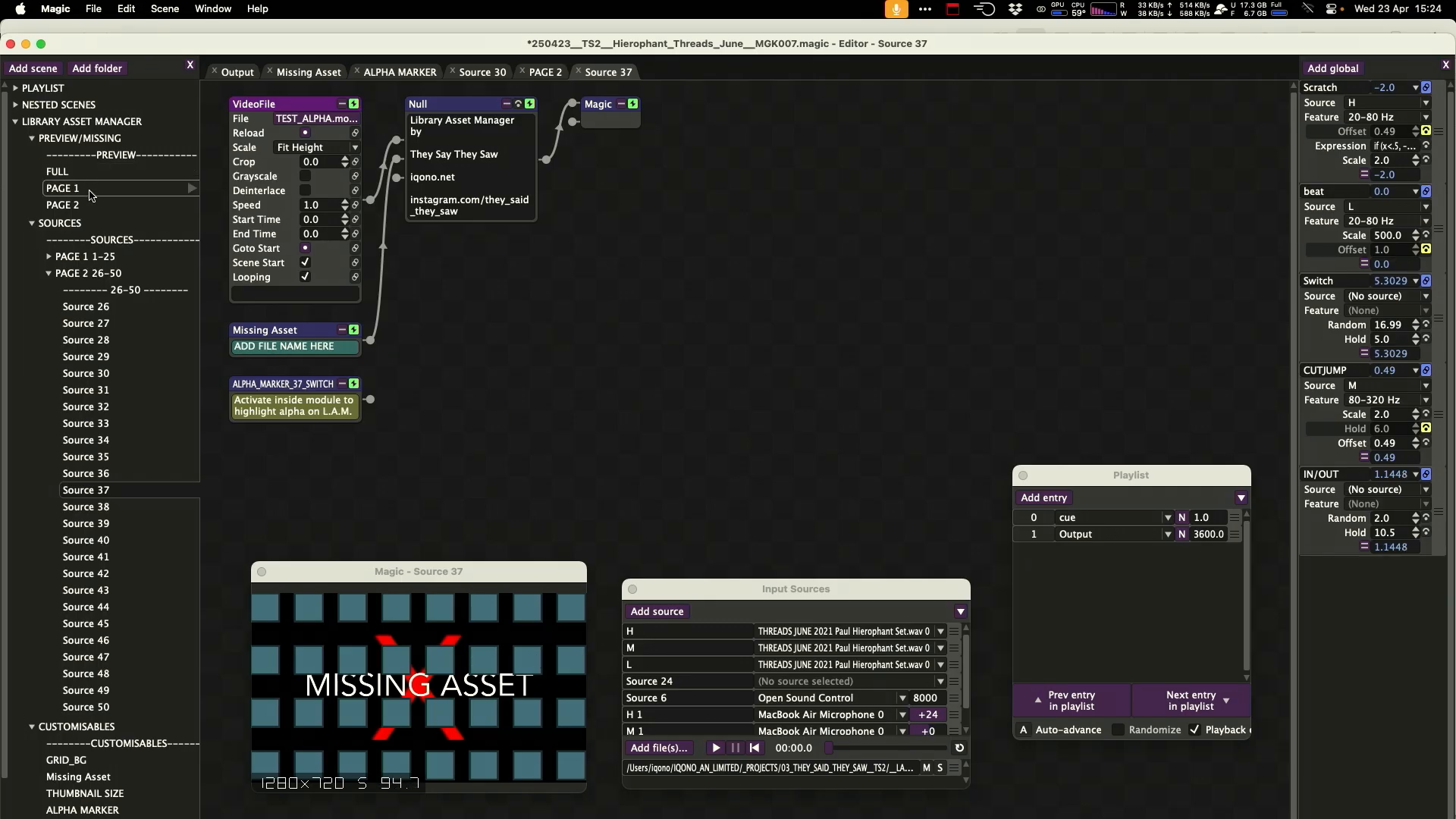
{"action": "left_click", "coordinate": [63, 205]}
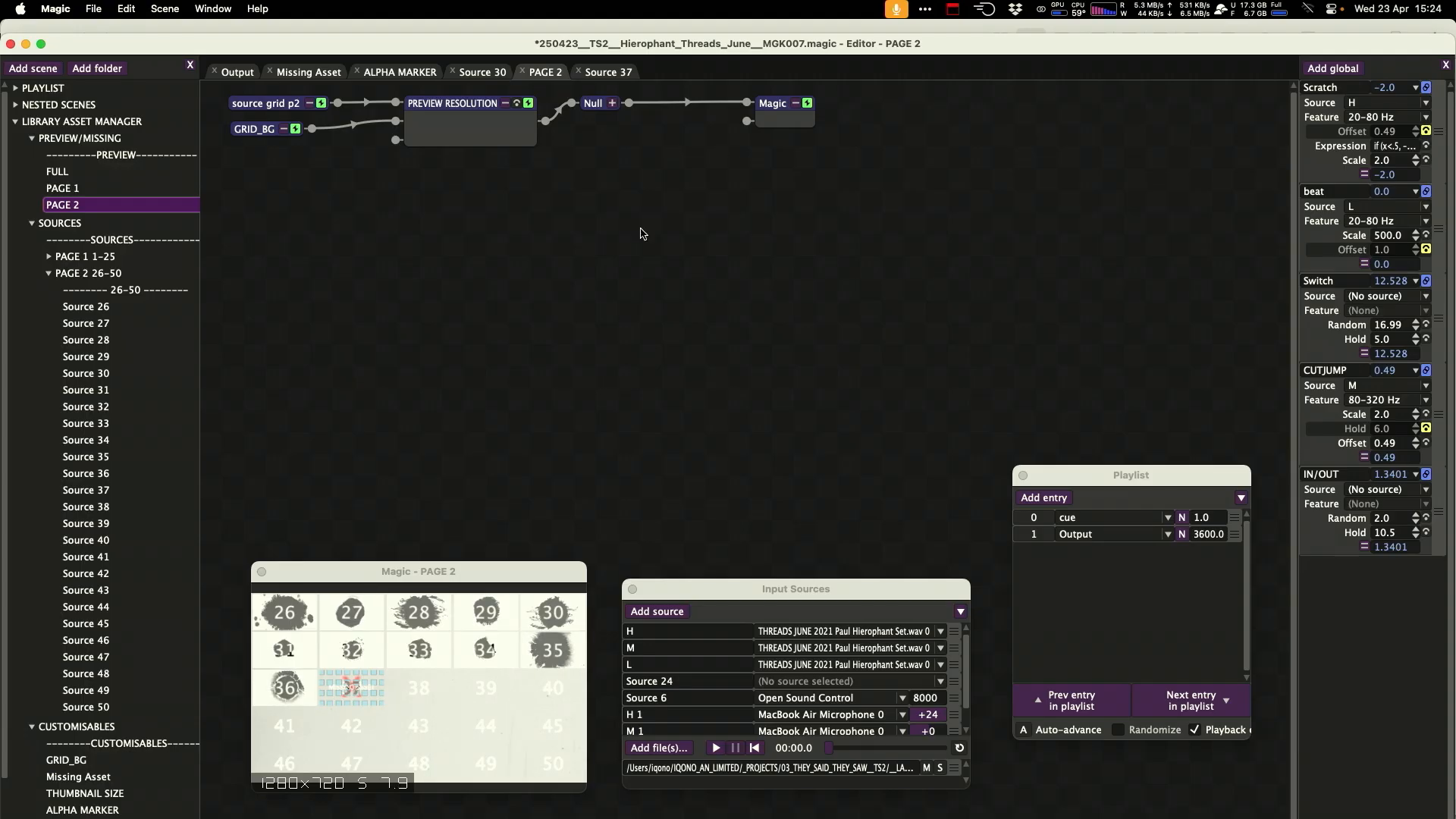
{"action": "left_click", "coordinate": [608, 72]}
{"action": "left_click_drag", "start_coordinate": [385, 246], "coordinate": [516, 266]}
Open ALPHA_MARKER_37_SWITCH from Source 37, activate its ALPHA MARKER module, and check the marker in the PAGE 2 preview.
{"action": "left_click", "coordinate": [294, 406]}
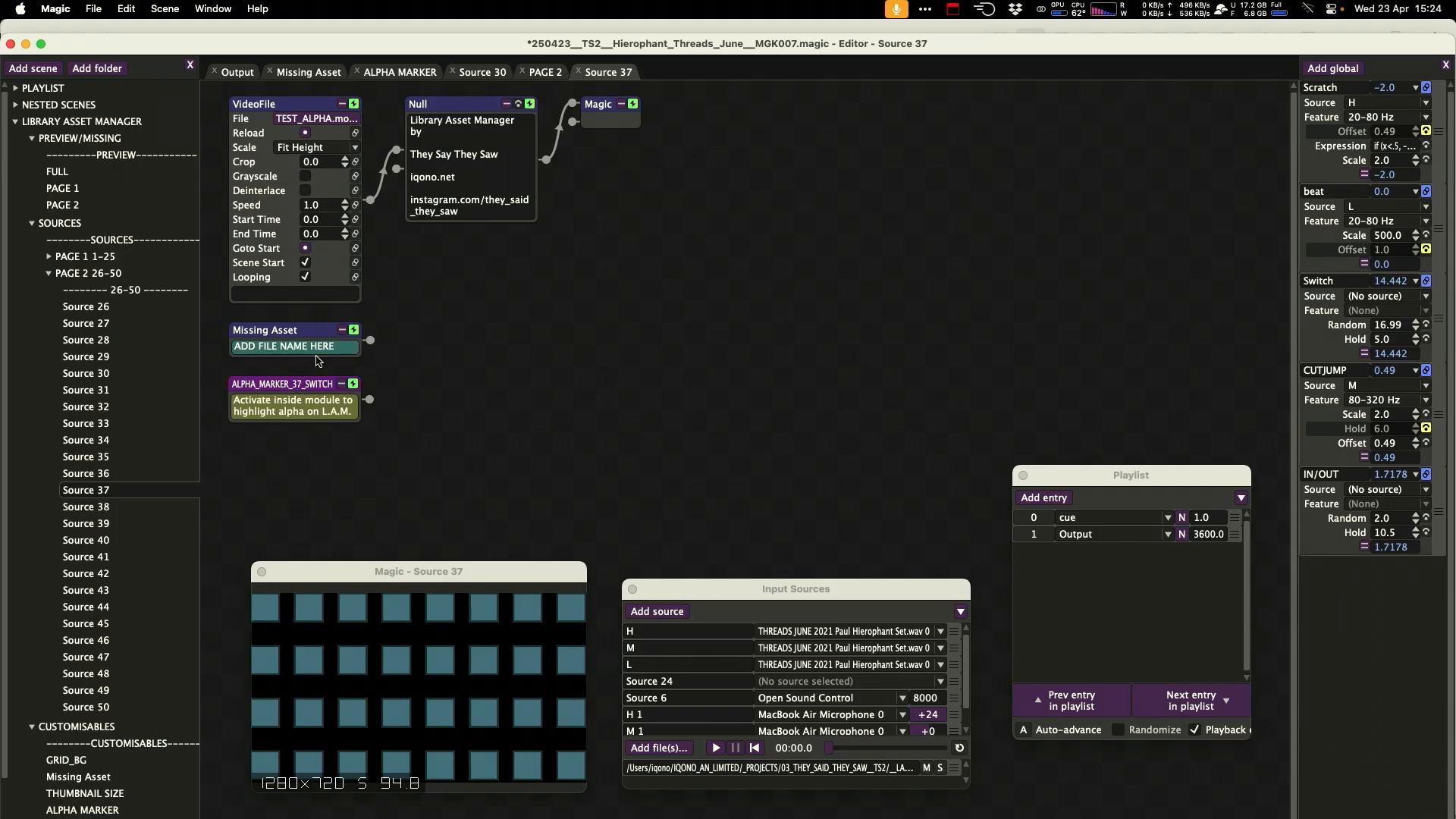
{"action": "right_click", "coordinate": [307, 398]}
{"action": "left_click", "coordinate": [300, 610]}
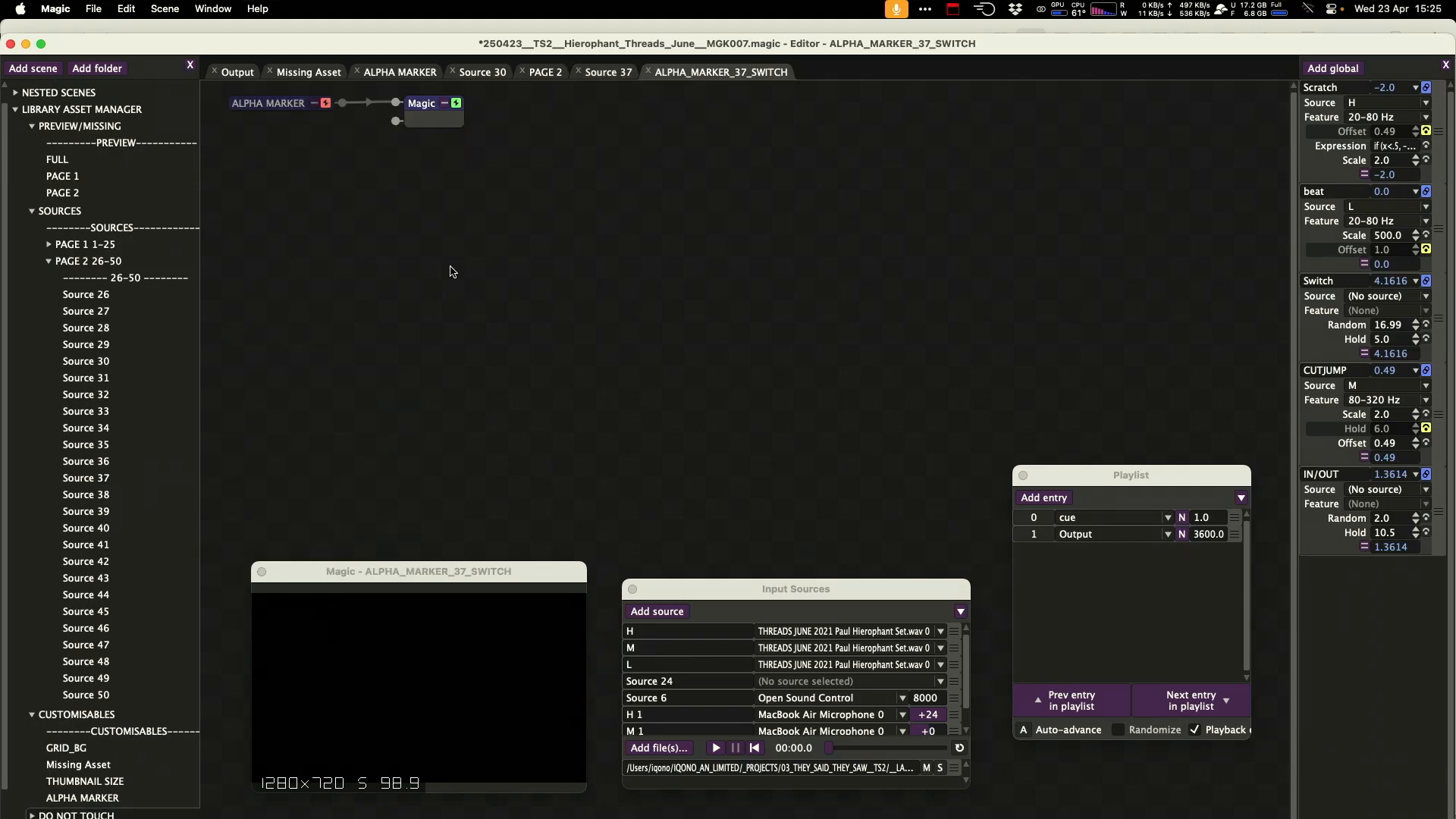
{"action": "left_click", "coordinate": [324, 104]}
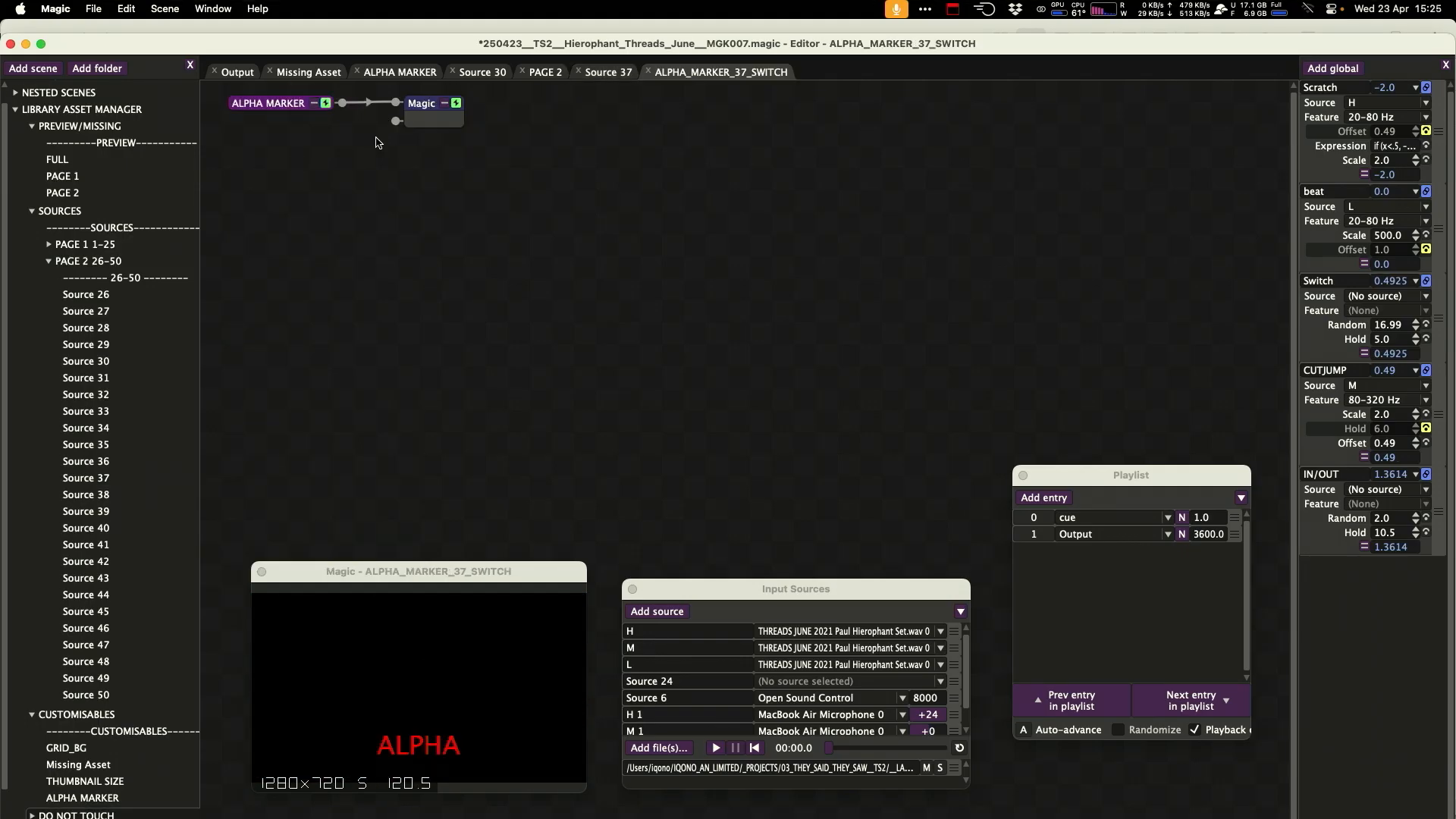
{"action": "left_click", "coordinate": [85, 478]}
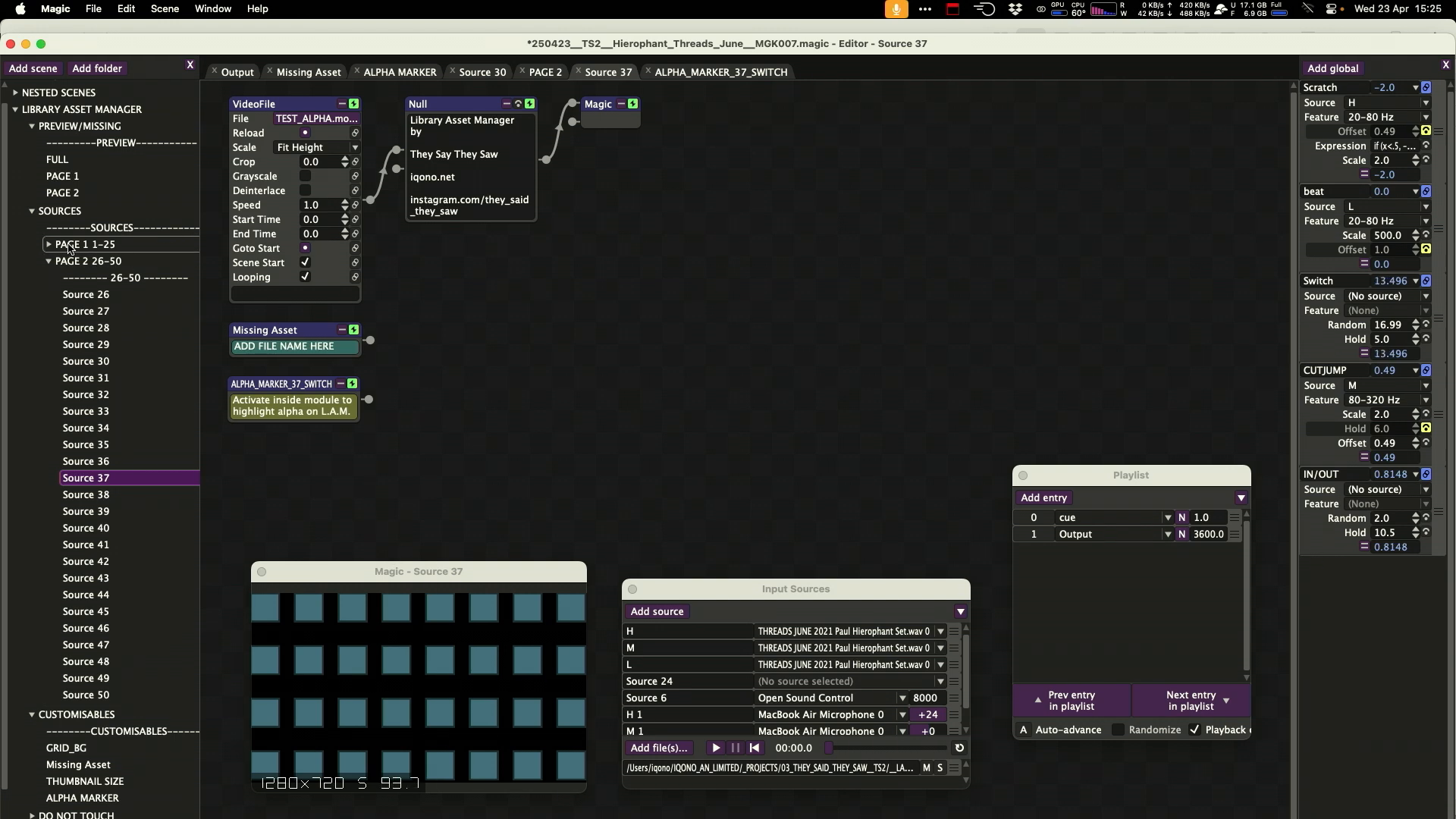
{"action": "left_click", "coordinate": [62, 193]}
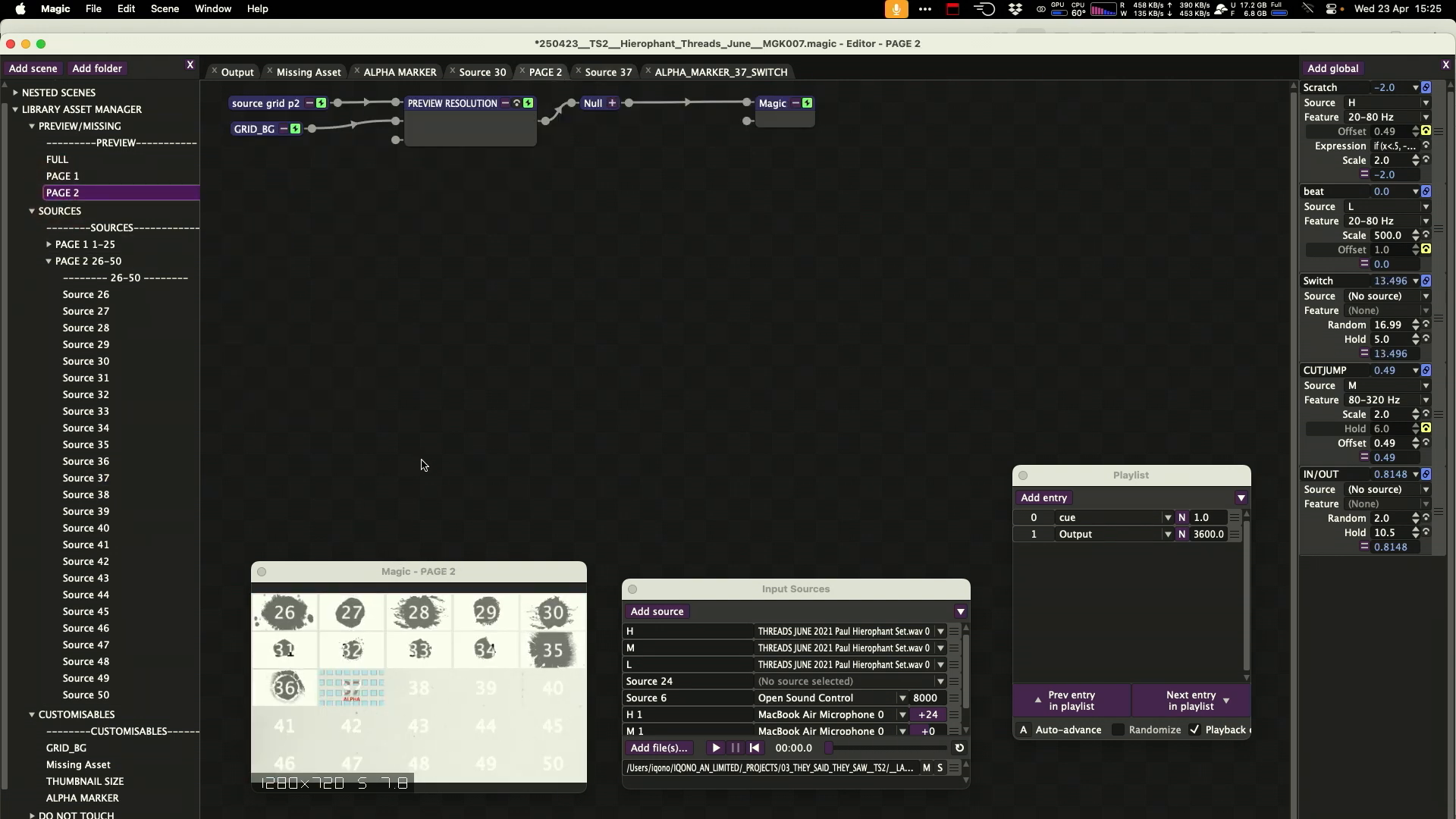
{"action": "key", "text": "super+f"}
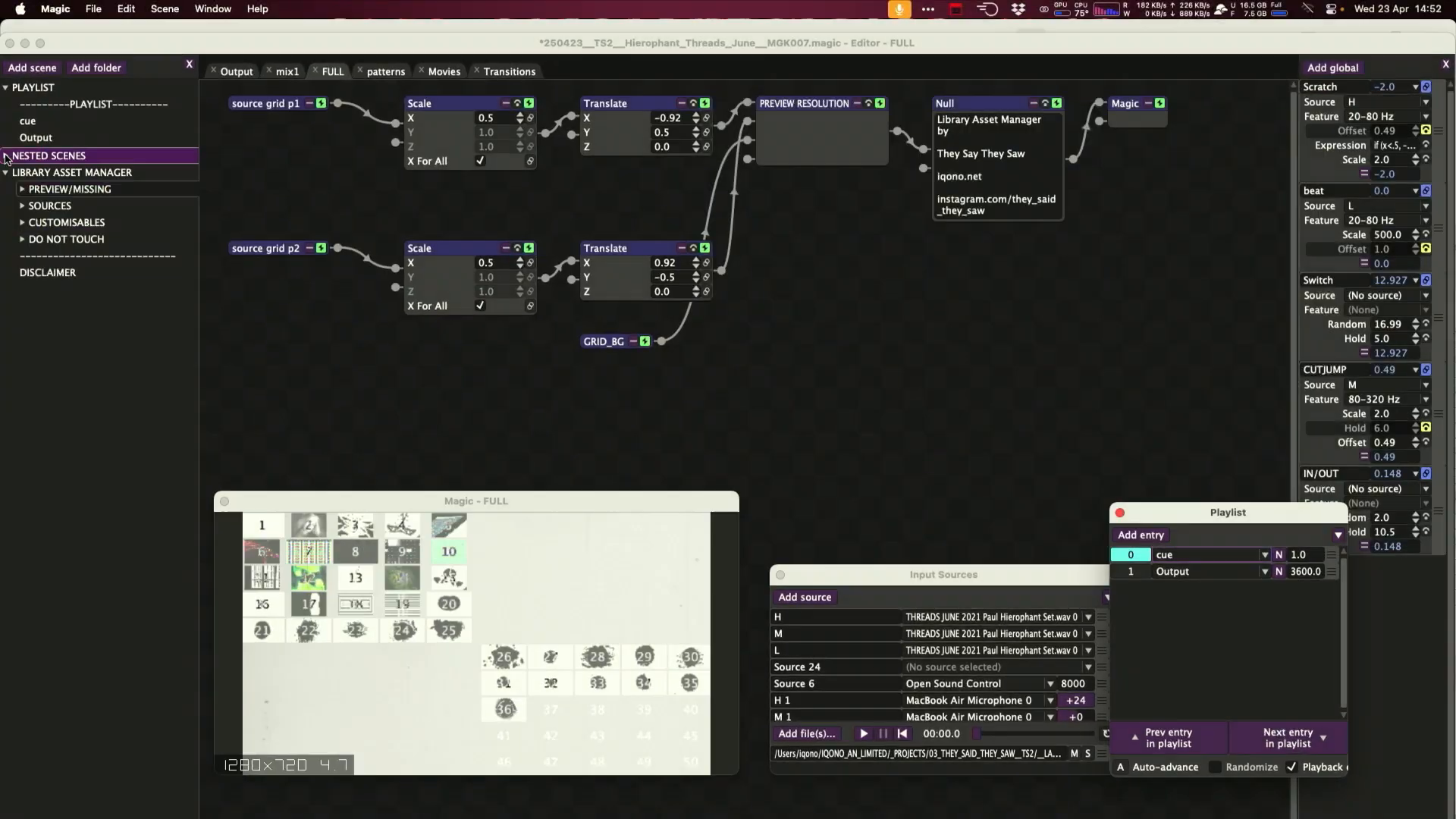
Expand the NESTED SCENES folder and examine how its scenes are grouped in the Playlist entries' scene list.
{"action": "left_click", "coordinate": [7, 156]}
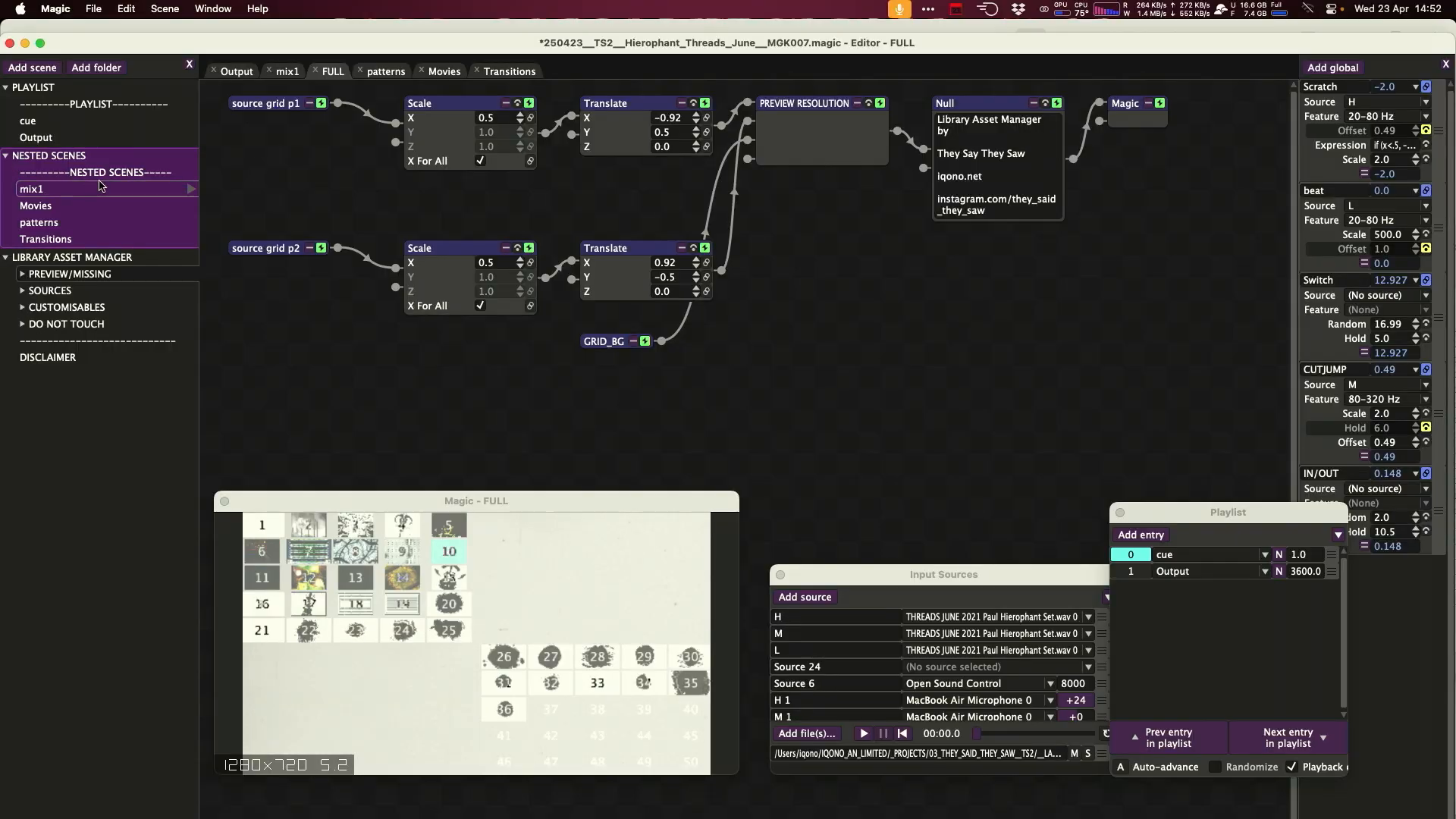
{"action": "left_click", "coordinate": [698, 420]}
{"action": "left_click", "coordinate": [1173, 555]}
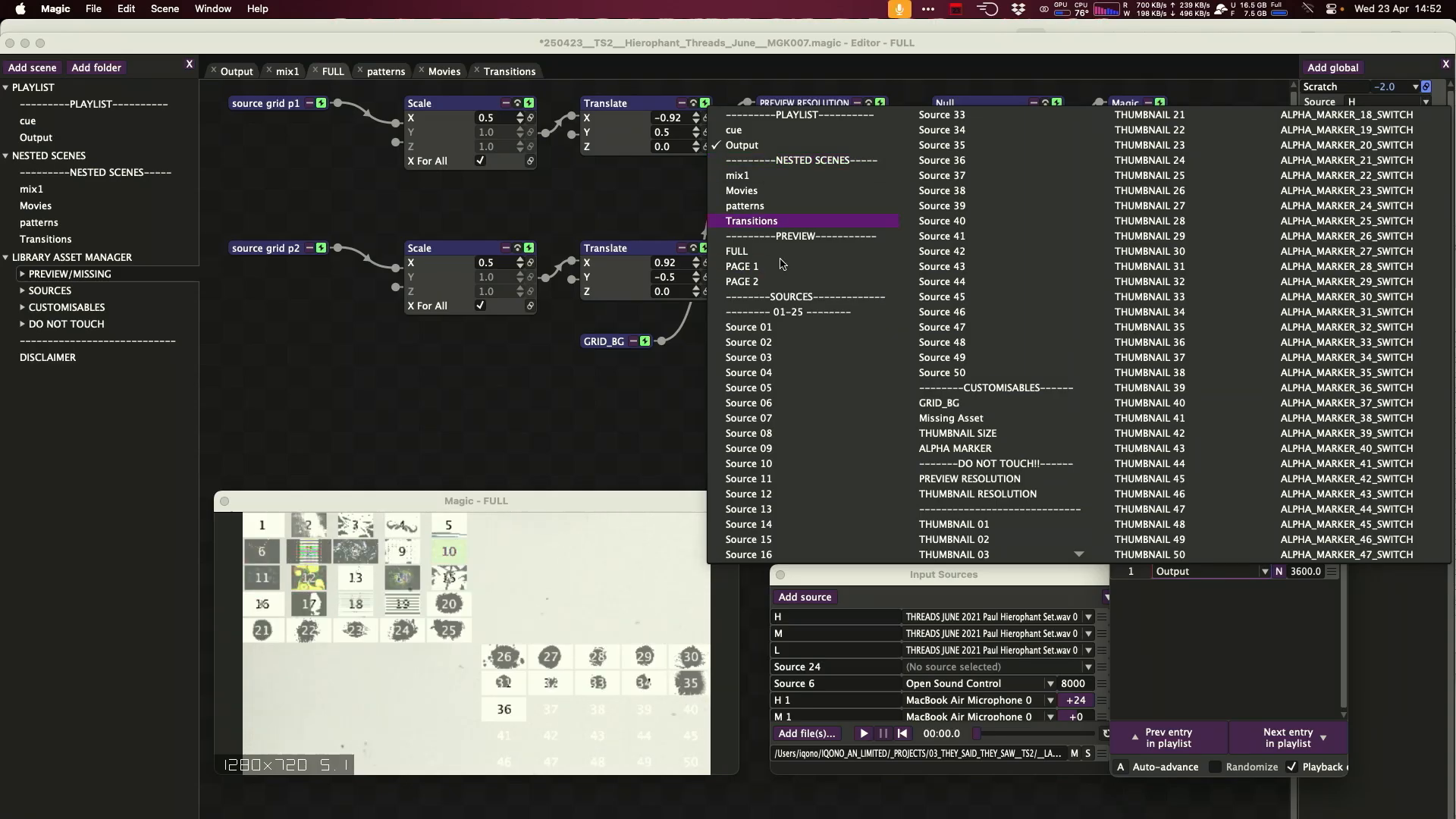
{"action": "left_click", "coordinate": [11, 167]}
{"action": "left_click", "coordinate": [8, 157]}
{"action": "left_click", "coordinate": [9, 156]}
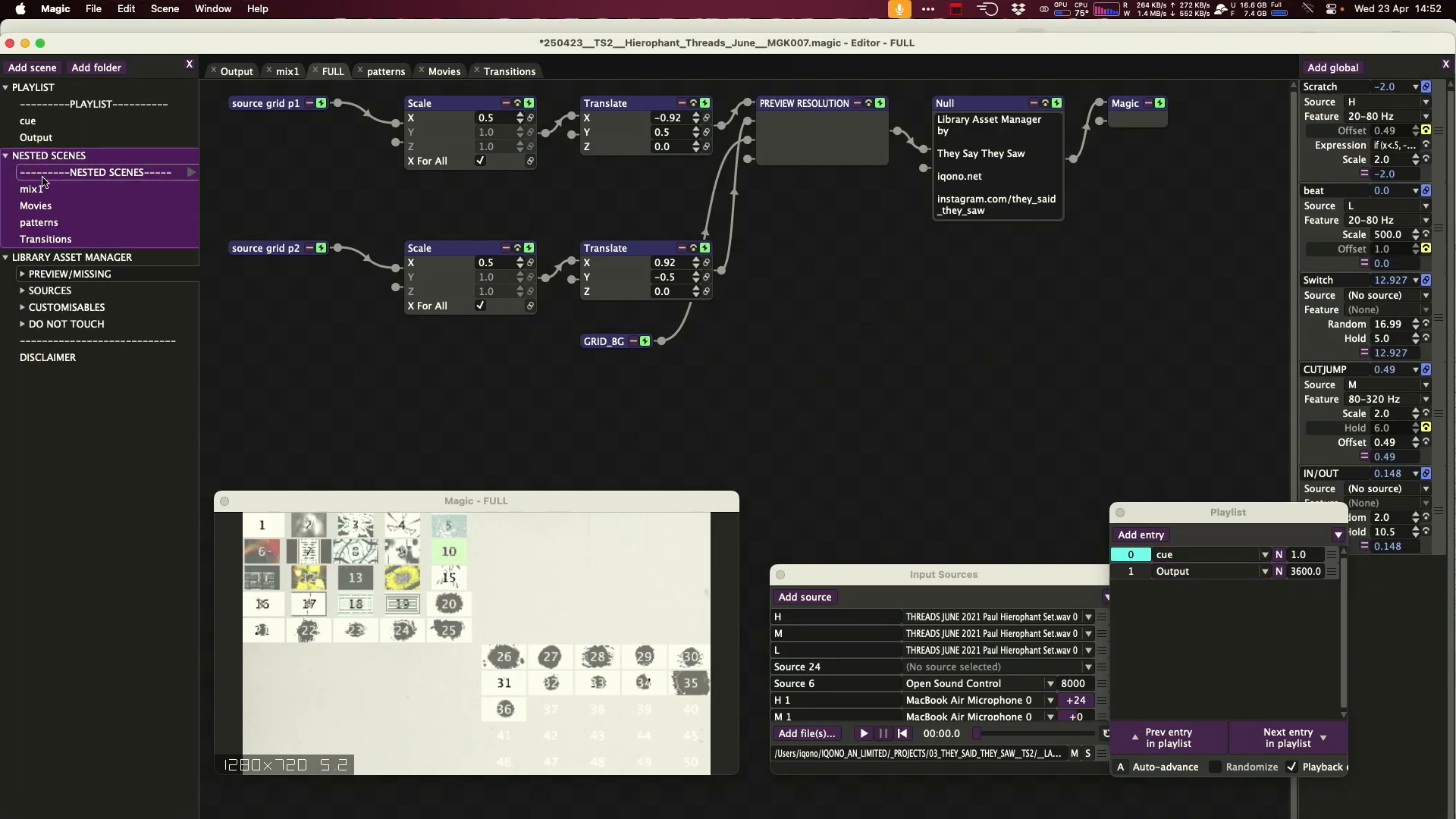
{"action": "left_click", "coordinate": [1173, 571]}
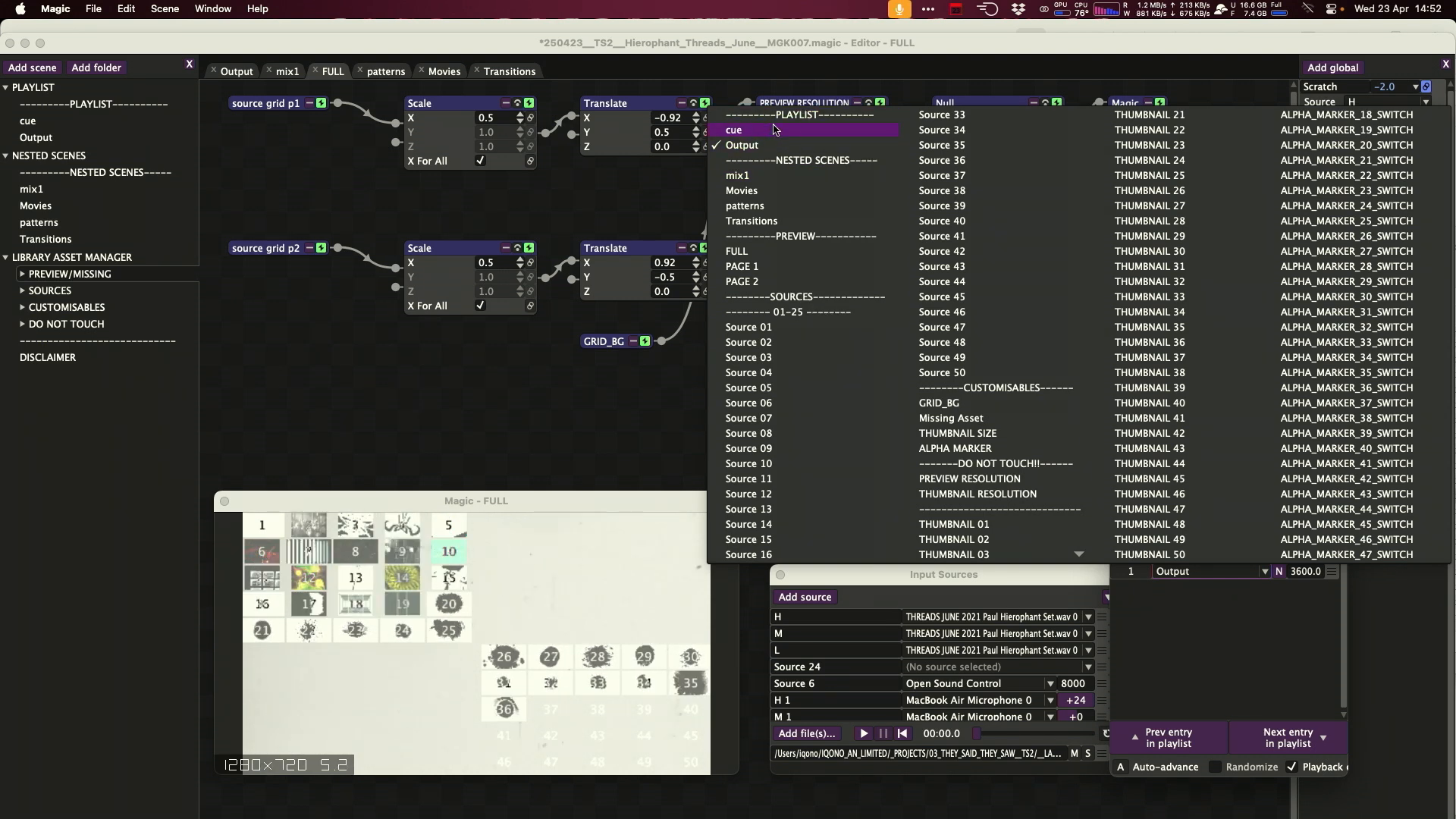
{"action": "left_click", "coordinate": [1208, 649]}
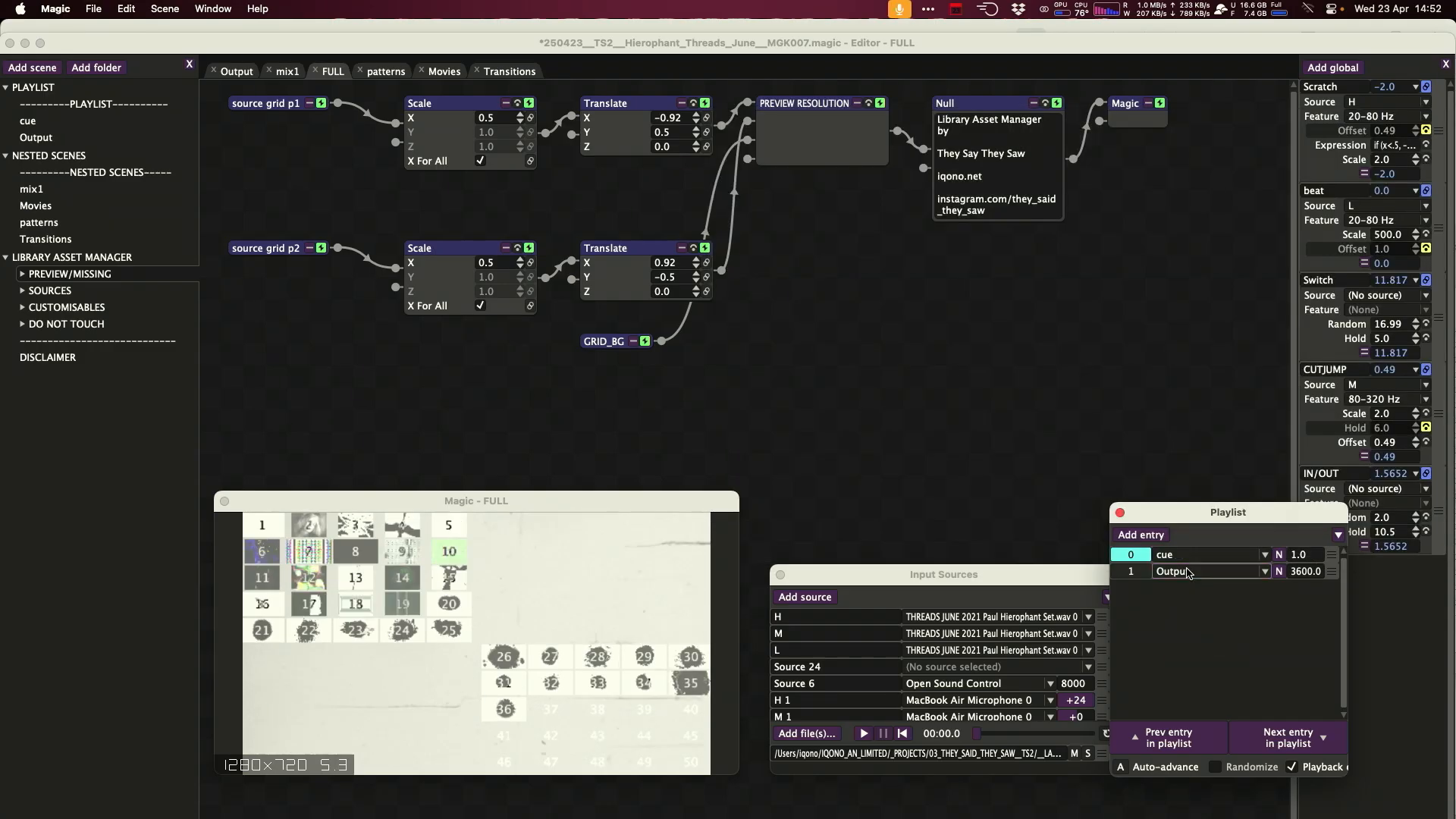
{"action": "left_click", "coordinate": [1201, 557]}
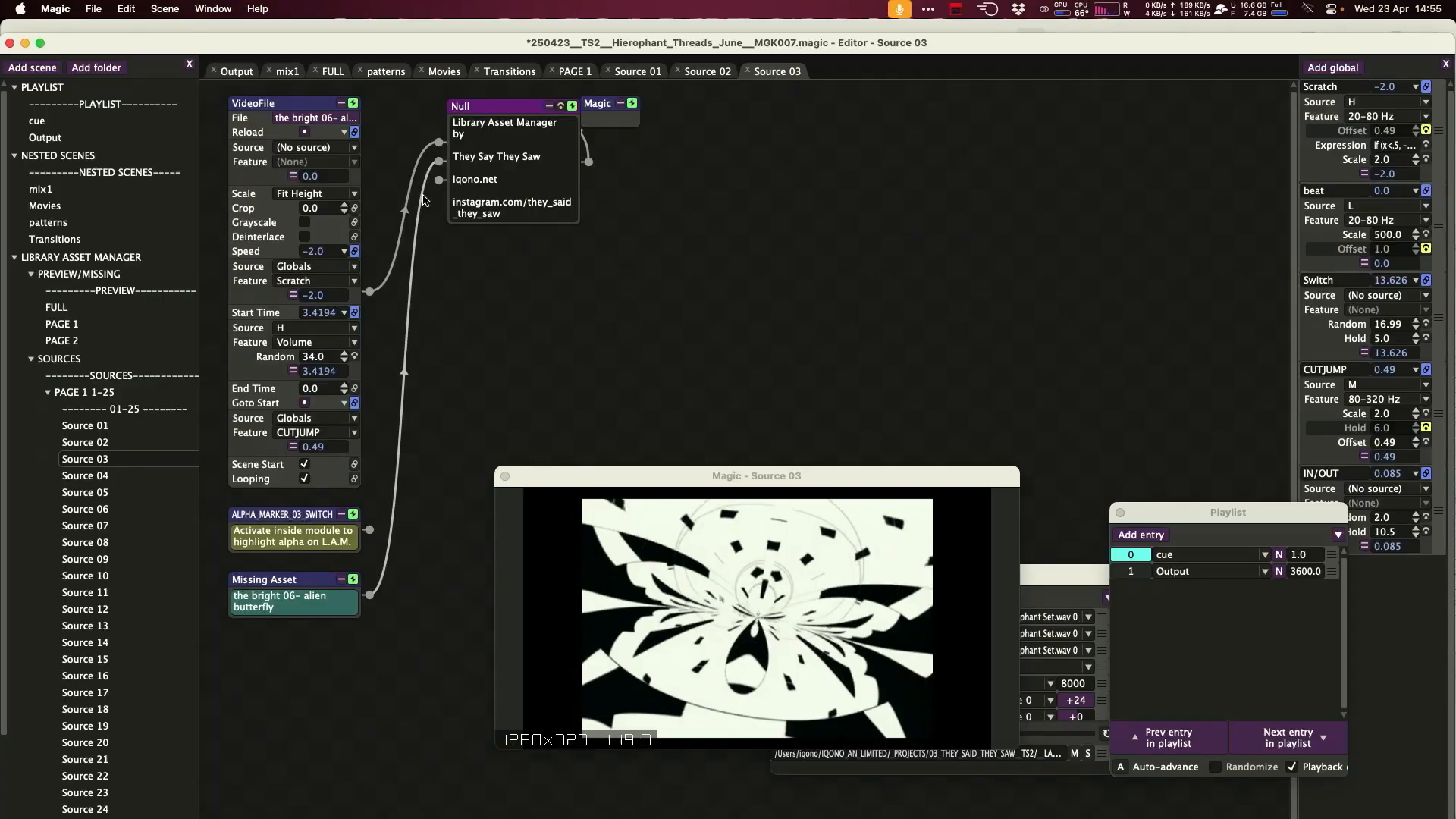
Disconnect Source 03's VideoFile module from the Null module and check its thumbnail in the FULL and PAGE 1 previews.
{"action": "left_click_drag", "start_coordinate": [419, 166], "coordinate": [394, 159]}
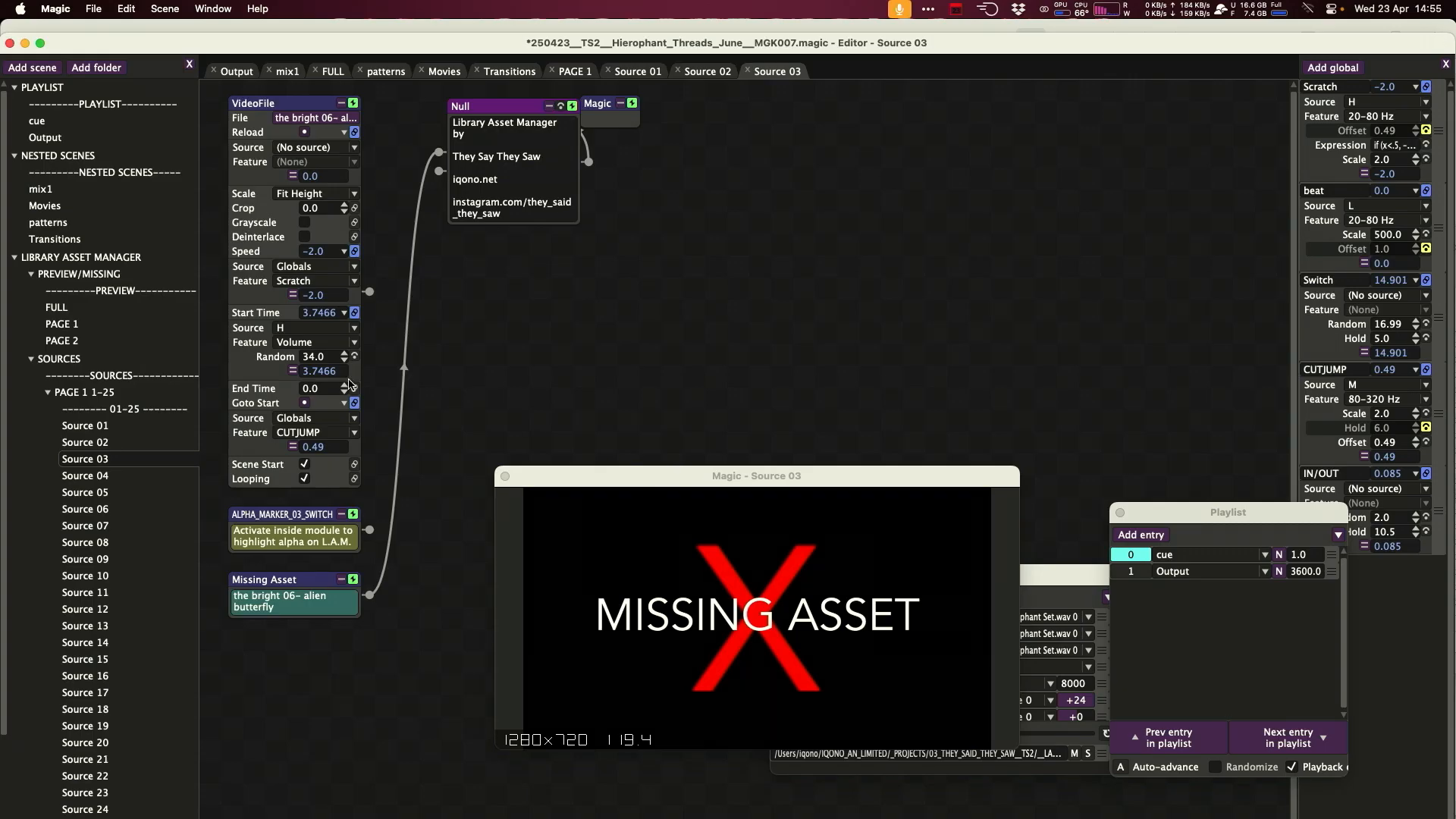
{"action": "left_click", "coordinate": [66, 310]}
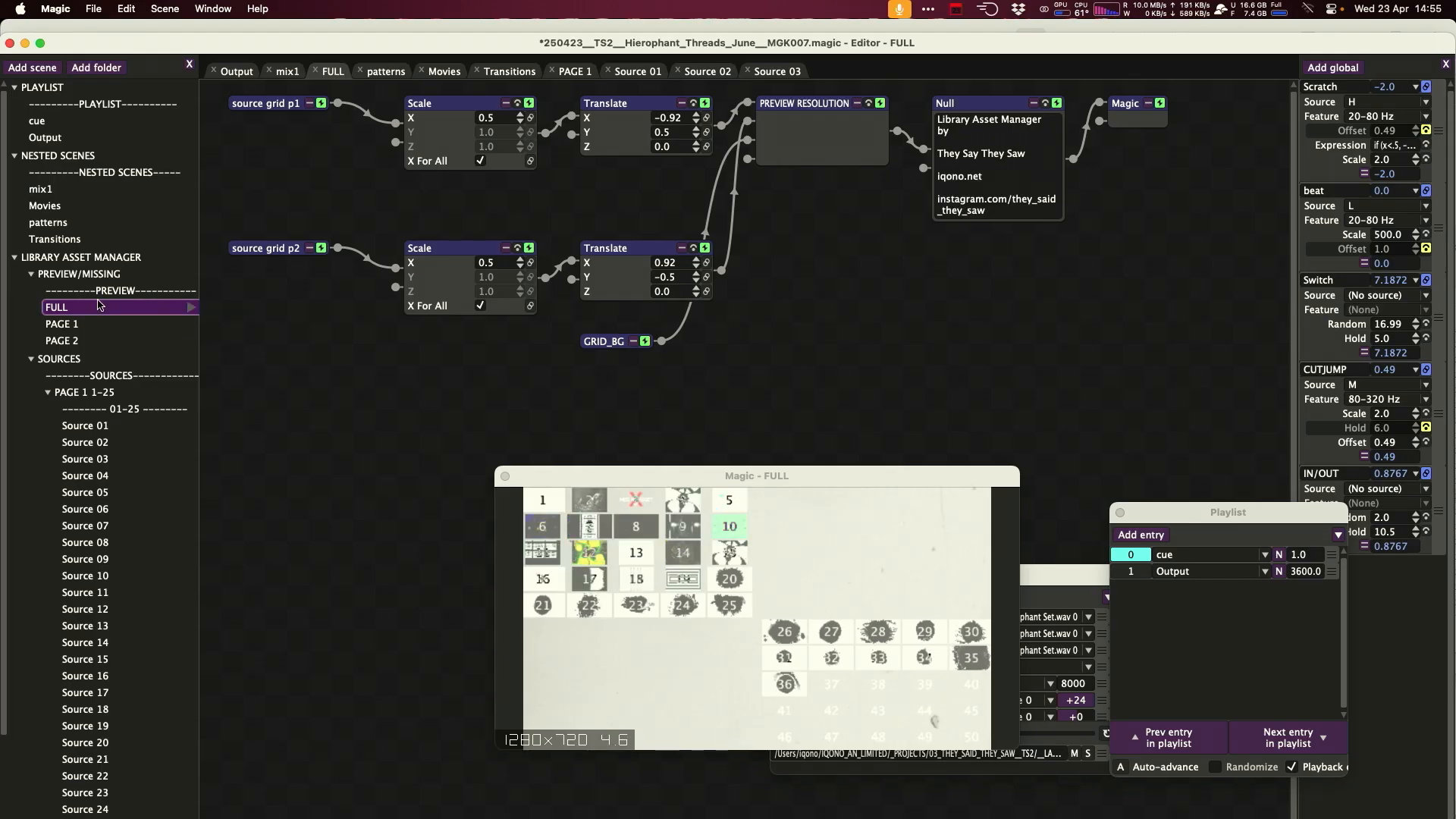
{"action": "left_click", "coordinate": [76, 324]}
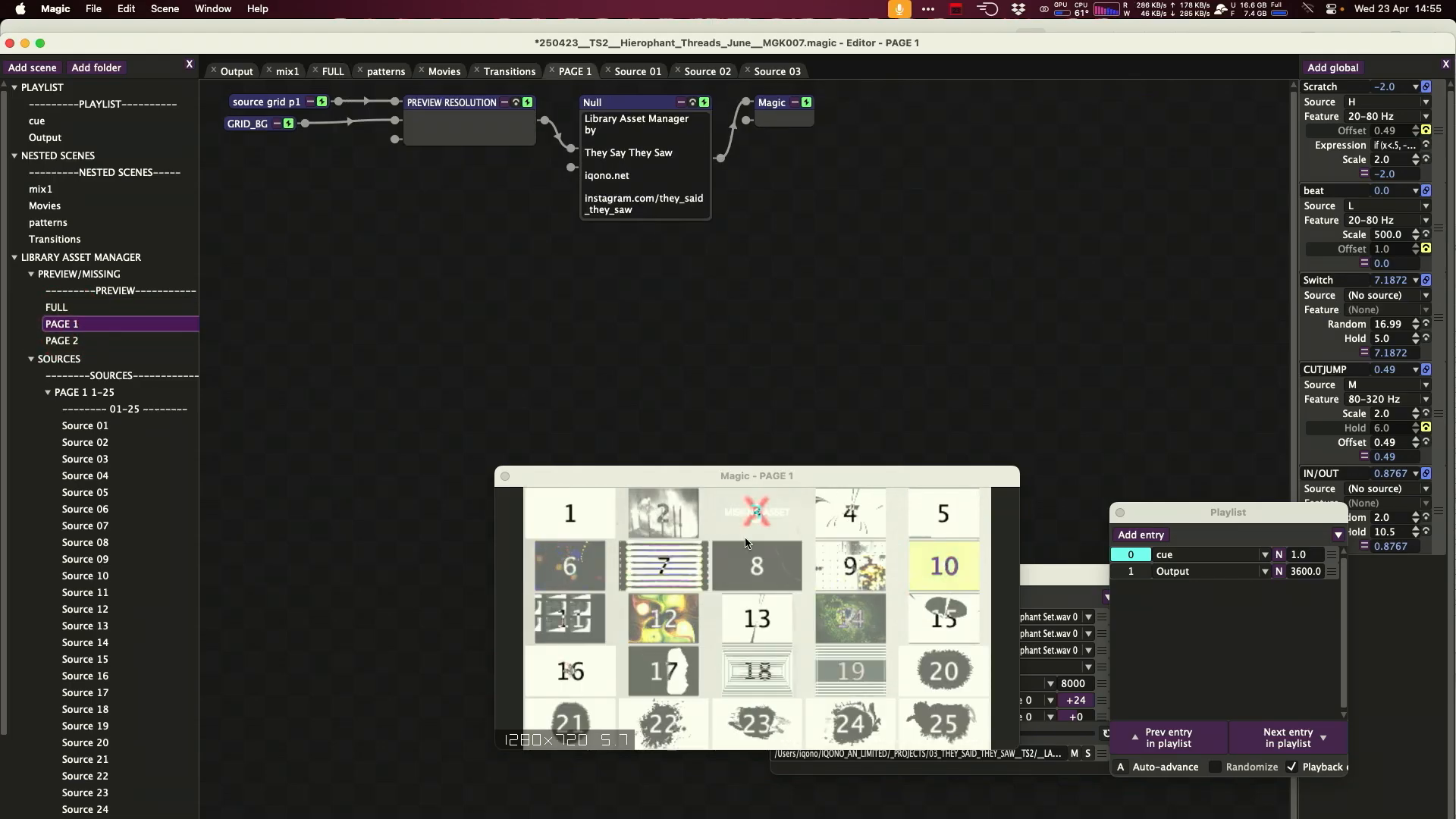
{"action": "left_click_drag", "start_coordinate": [807, 475], "coordinate": [768, 327]}
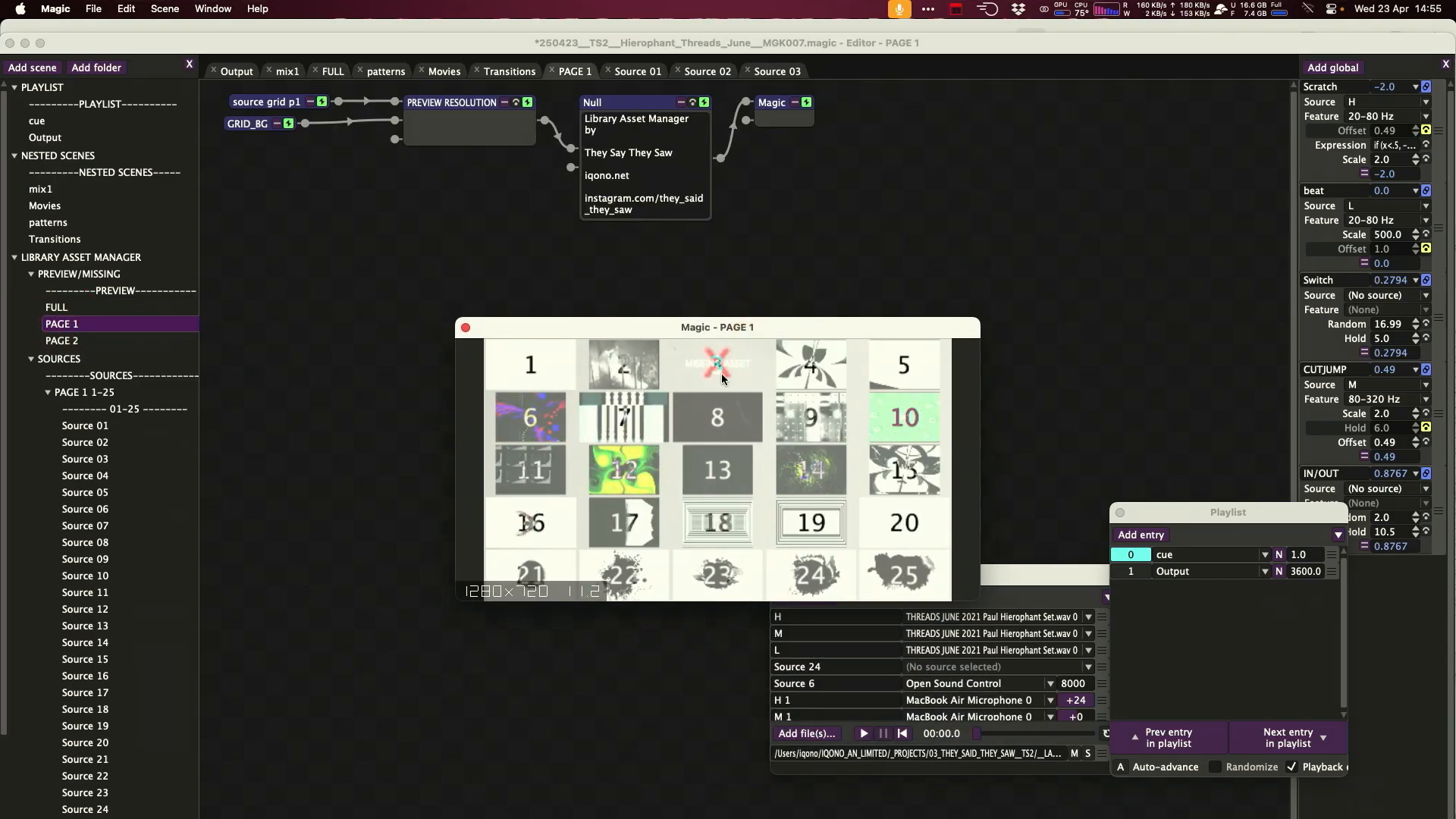
{"action": "key", "text": "super+f"}
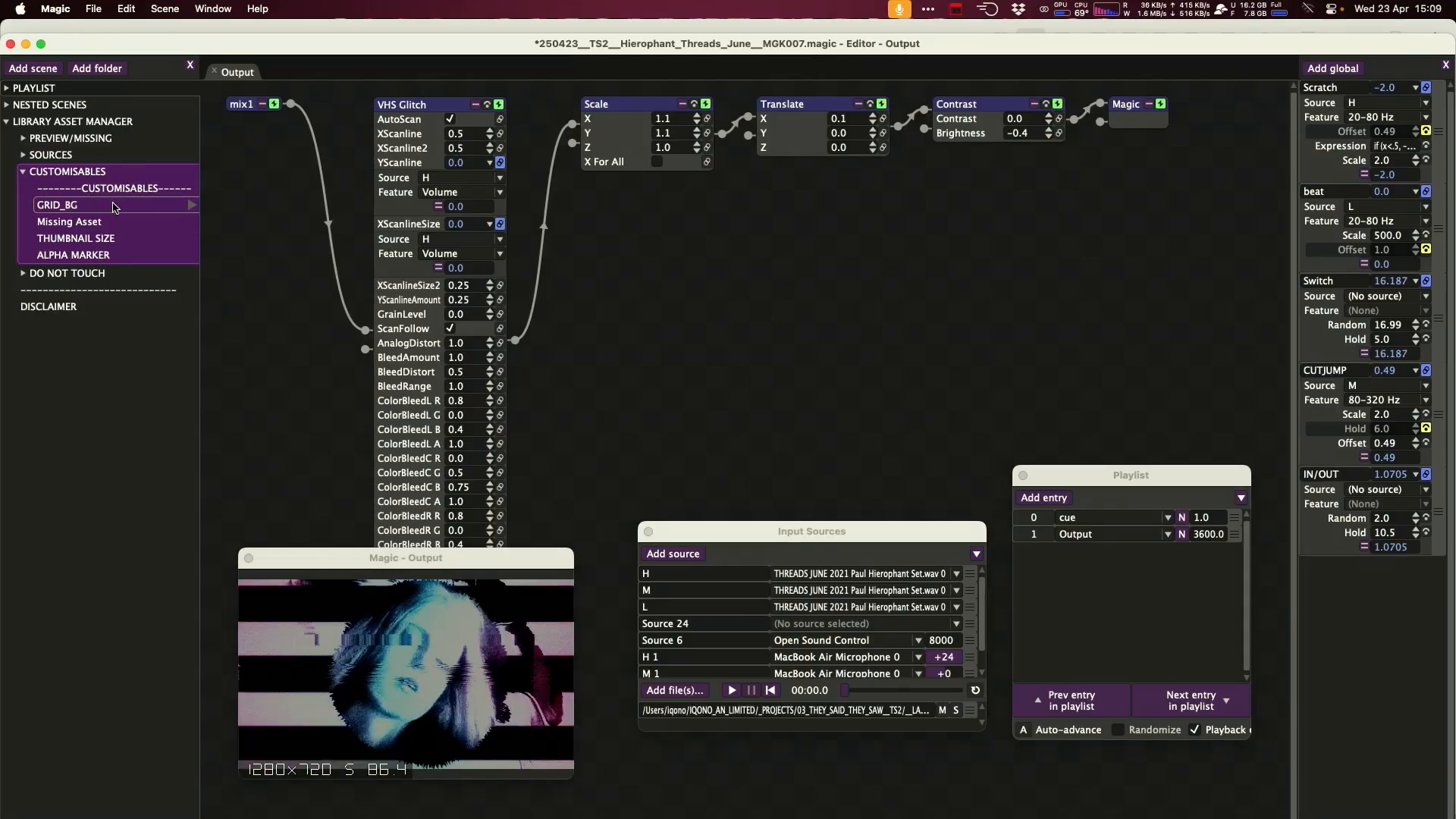
Open the GRID_BG scene, shift the Source 01 module slightly, and add a Source 02 module.
{"action": "double_click", "coordinate": [99, 204]}
{"action": "left_click_drag", "start_coordinate": [264, 106], "coordinate": [264, 123]}
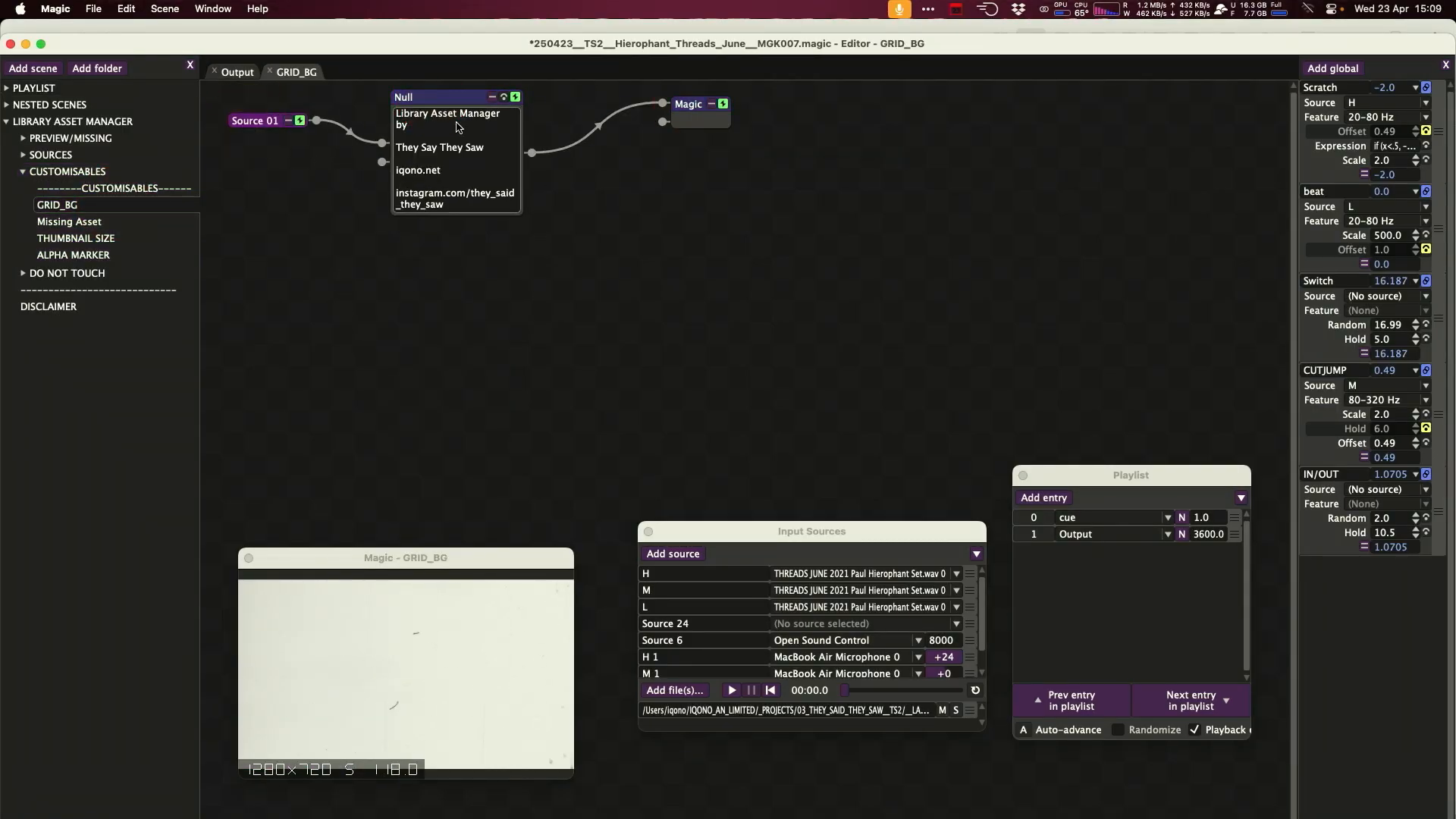
{"action": "type", "text": "02"}
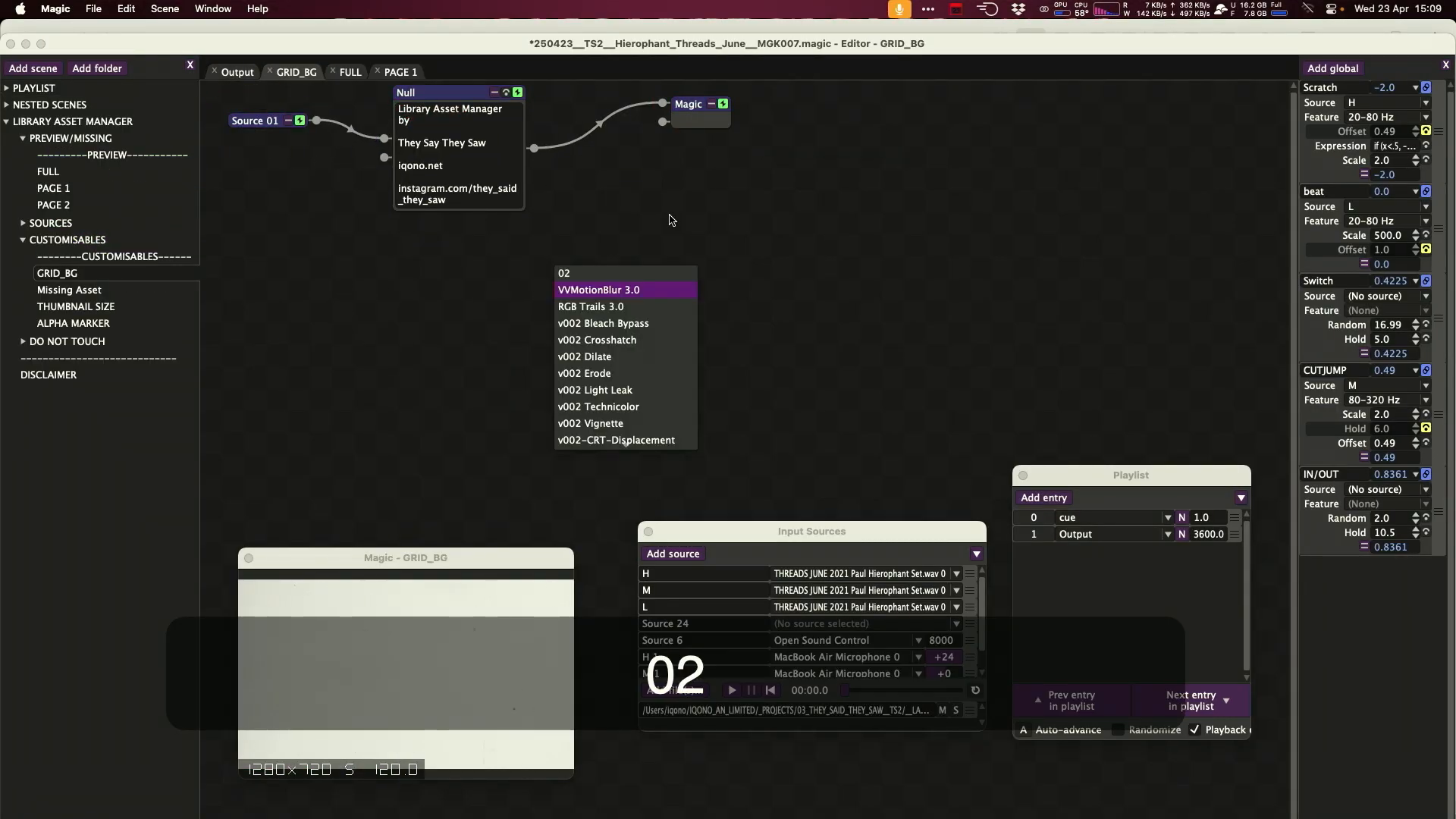
{"action": "key", "text": "Up"}
{"action": "key", "text": "Up"}
{"action": "key", "text": "Up"}
{"action": "key", "text": "super+Left"}
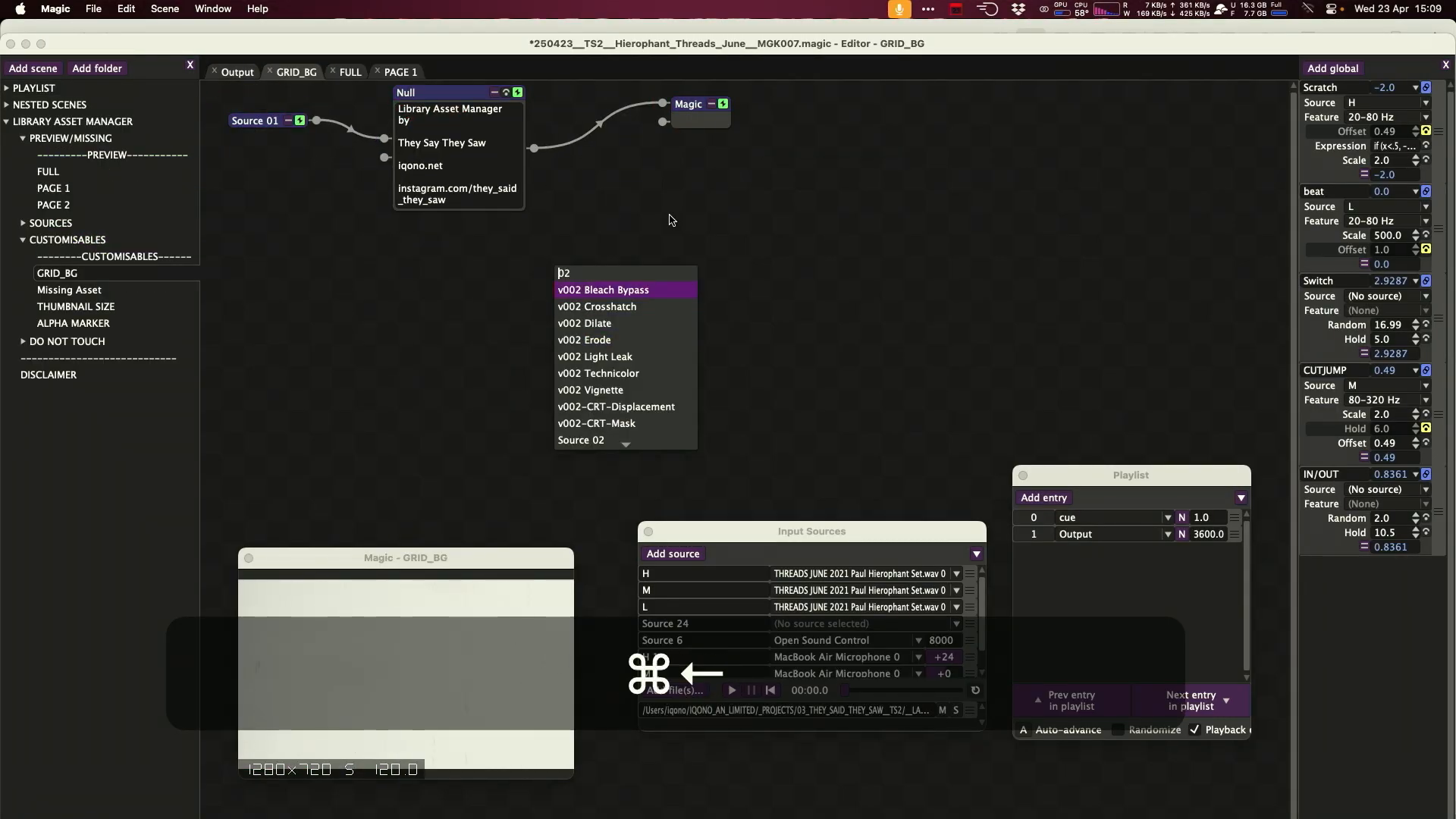
{"action": "left_click", "coordinate": [618, 440]}
Place Source 02 below Source 01, connect it to the Null module in place of Source 01, and check the FULL preview.
{"action": "left_click_drag", "start_coordinate": [597, 278], "coordinate": [262, 213]}
{"action": "left_click_drag", "start_coordinate": [322, 210], "coordinate": [382, 155]}
{"action": "left_click", "coordinate": [351, 128]}
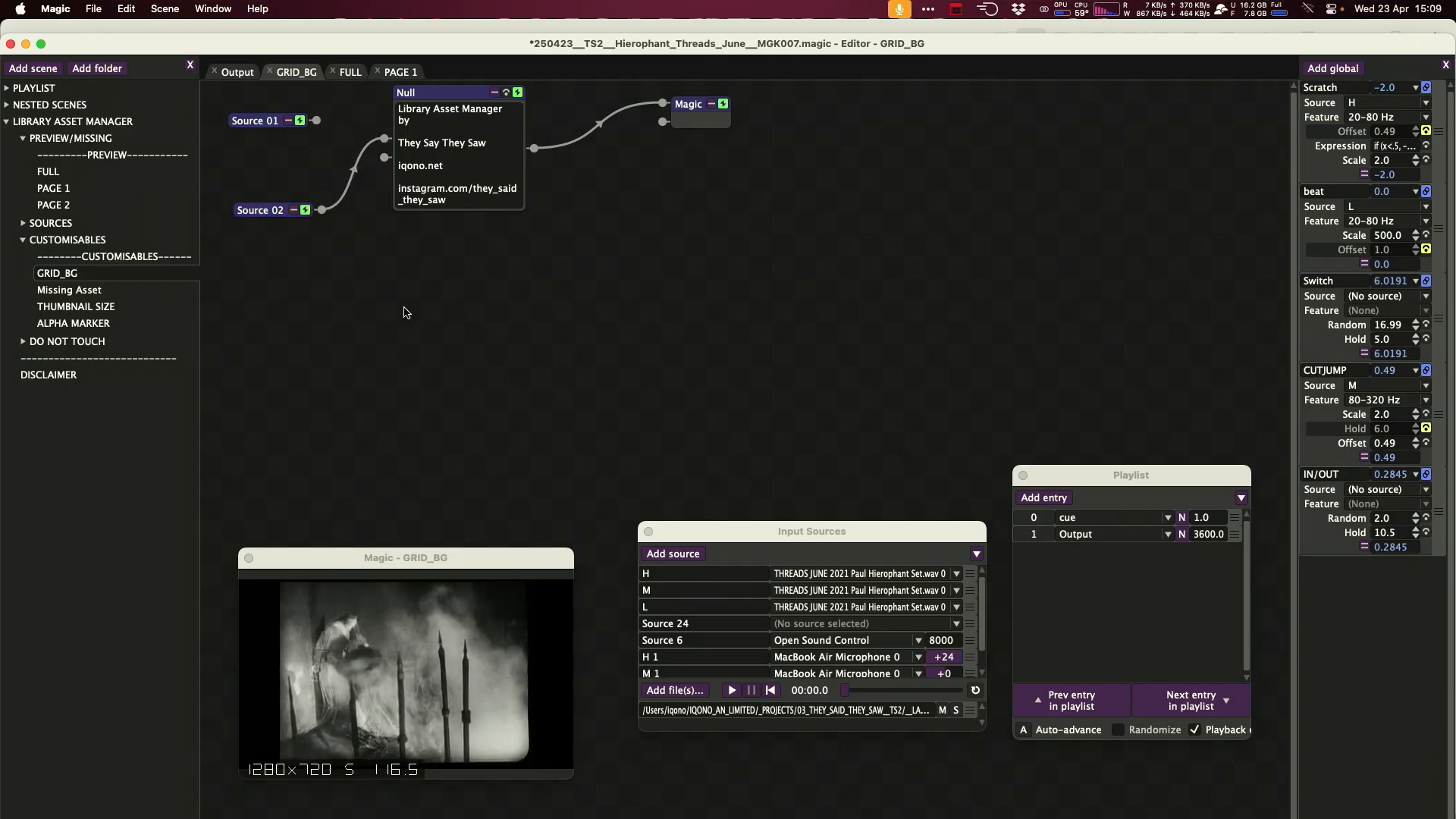
{"action": "left_click", "coordinate": [63, 173]}
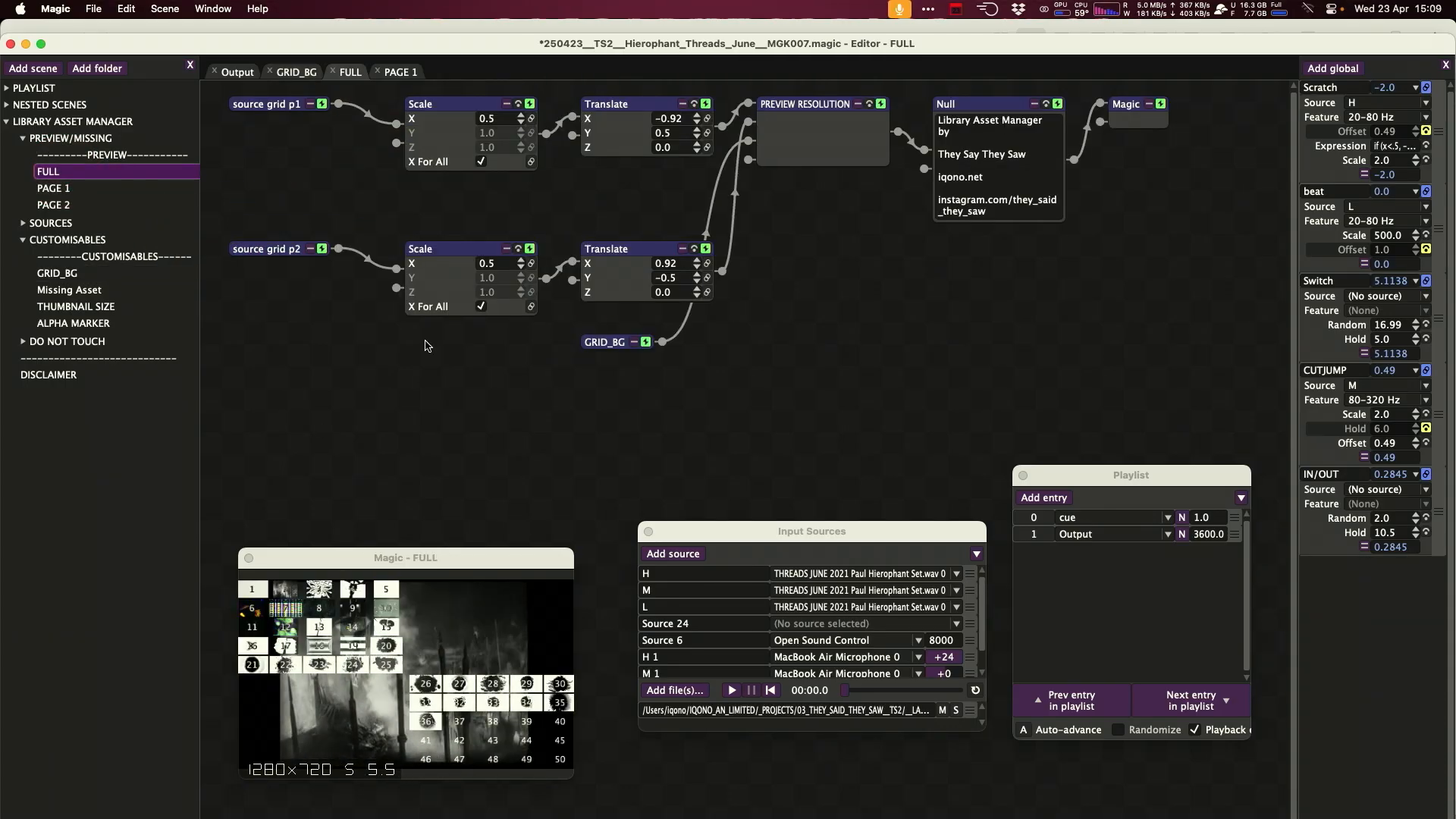
Reposition the Text, Scale and ColorHSB modules in the Missing Asset scene and undo the last change.
{"action": "left_click_drag", "start_coordinate": [306, 254], "coordinate": [304, 244]}
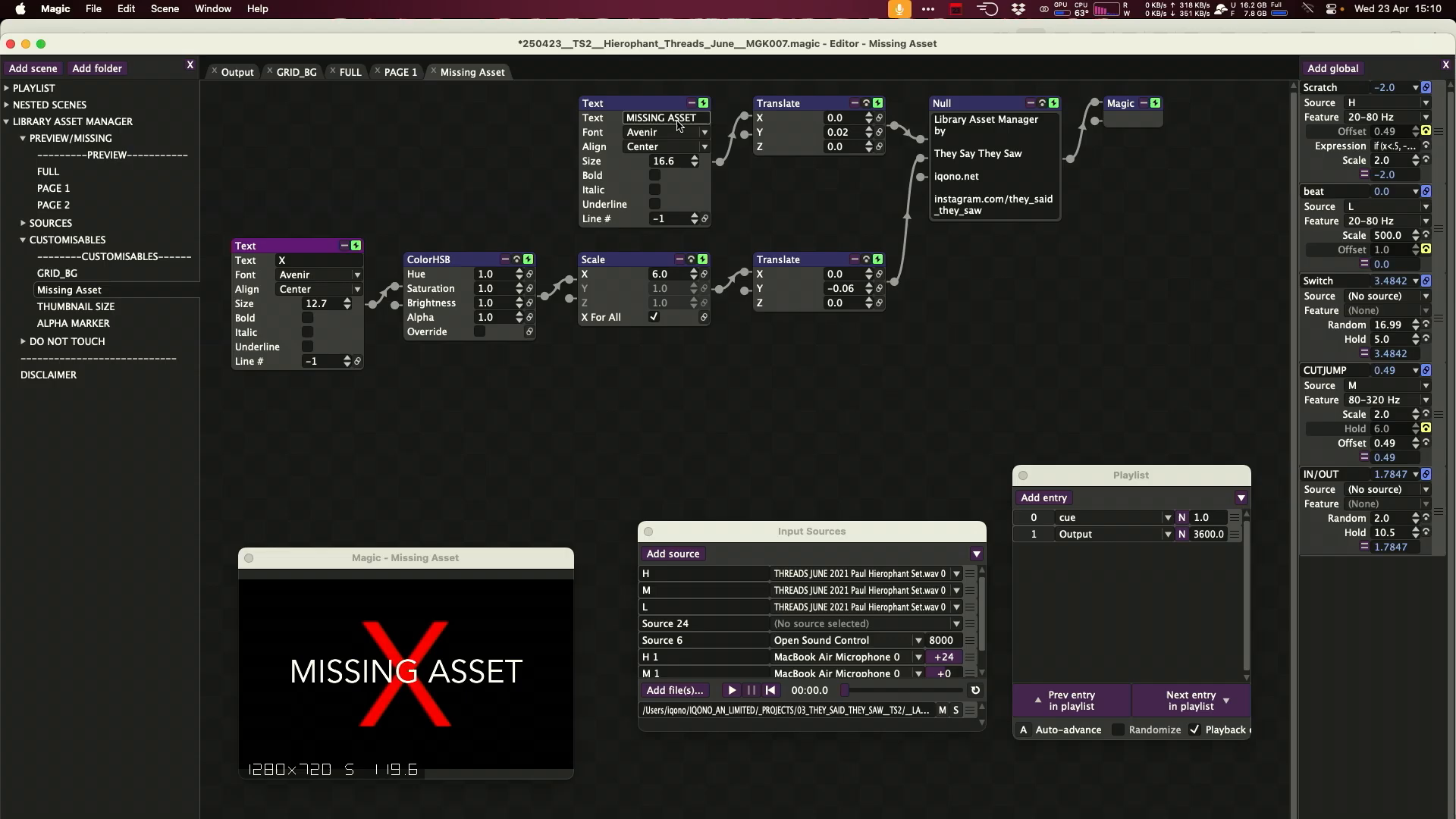
{"action": "left_click_drag", "start_coordinate": [661, 108], "coordinate": [646, 104]}
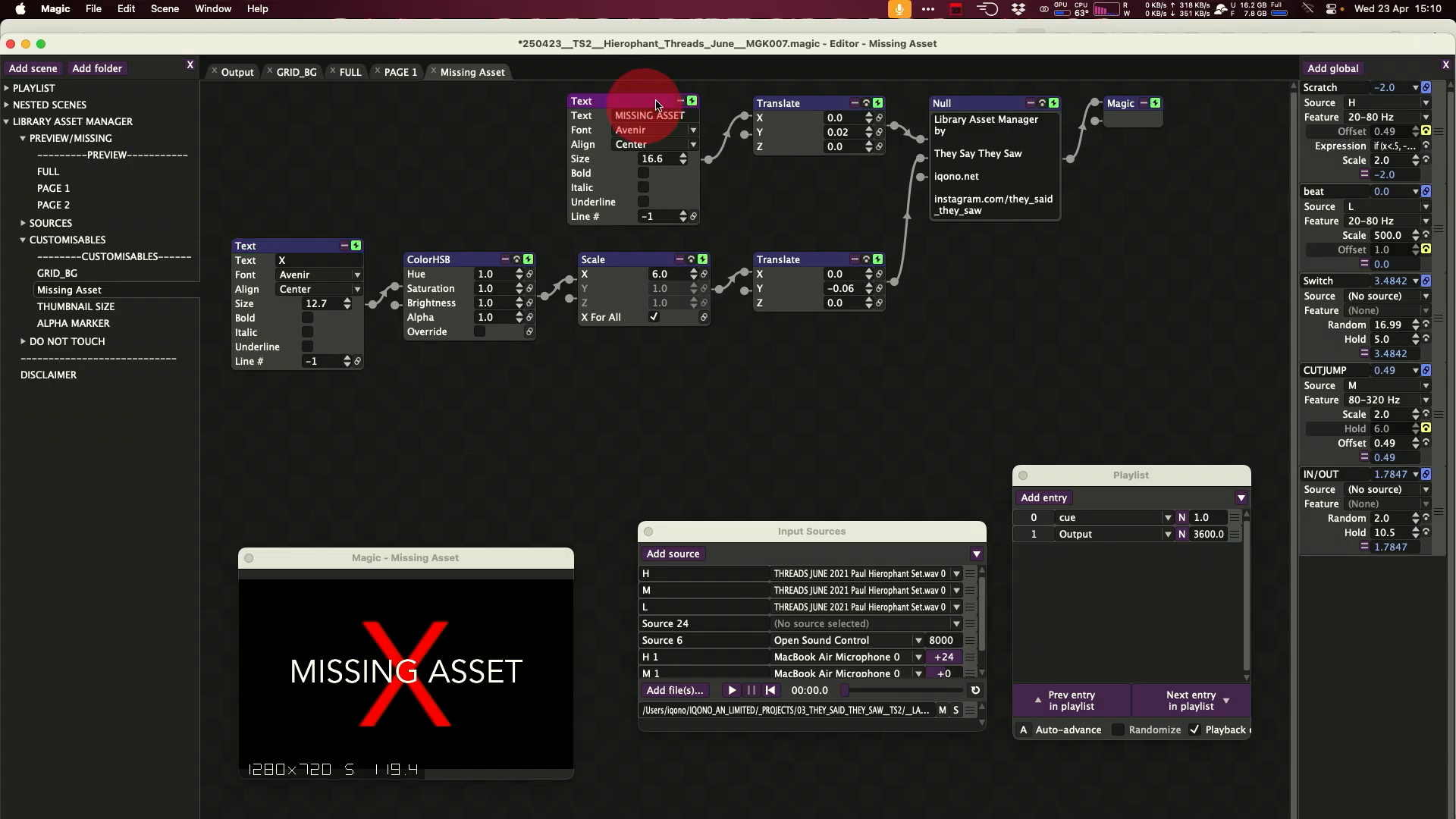
{"action": "left_click_drag", "start_coordinate": [606, 259], "coordinate": [603, 271]}
{"action": "left_click_drag", "start_coordinate": [473, 259], "coordinate": [471, 277]}
{"action": "left_click", "coordinate": [244, 260]}
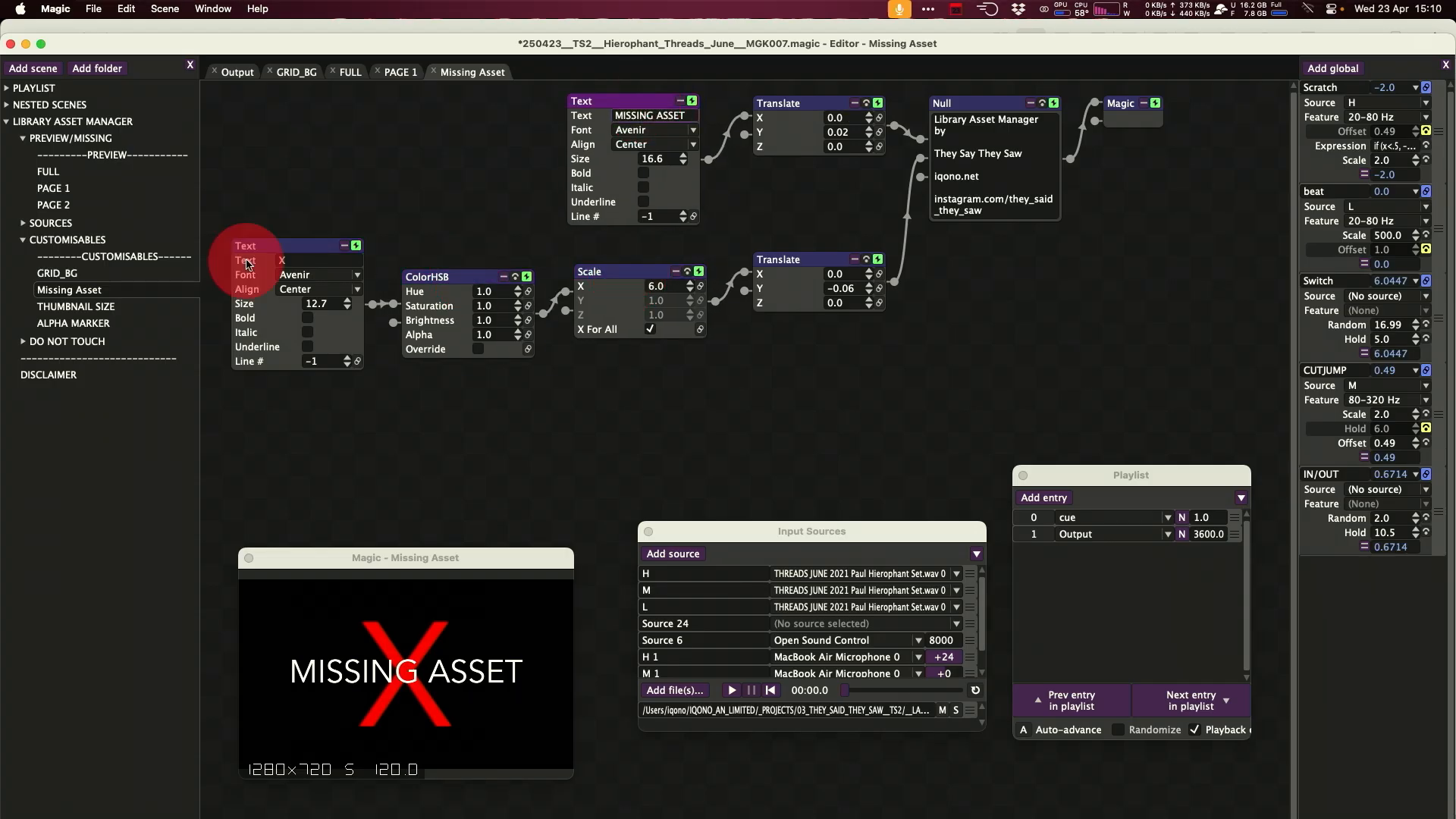
{"action": "left_click_drag", "start_coordinate": [681, 158], "coordinate": [672, 121]}
{"action": "key", "text": "super+z"}
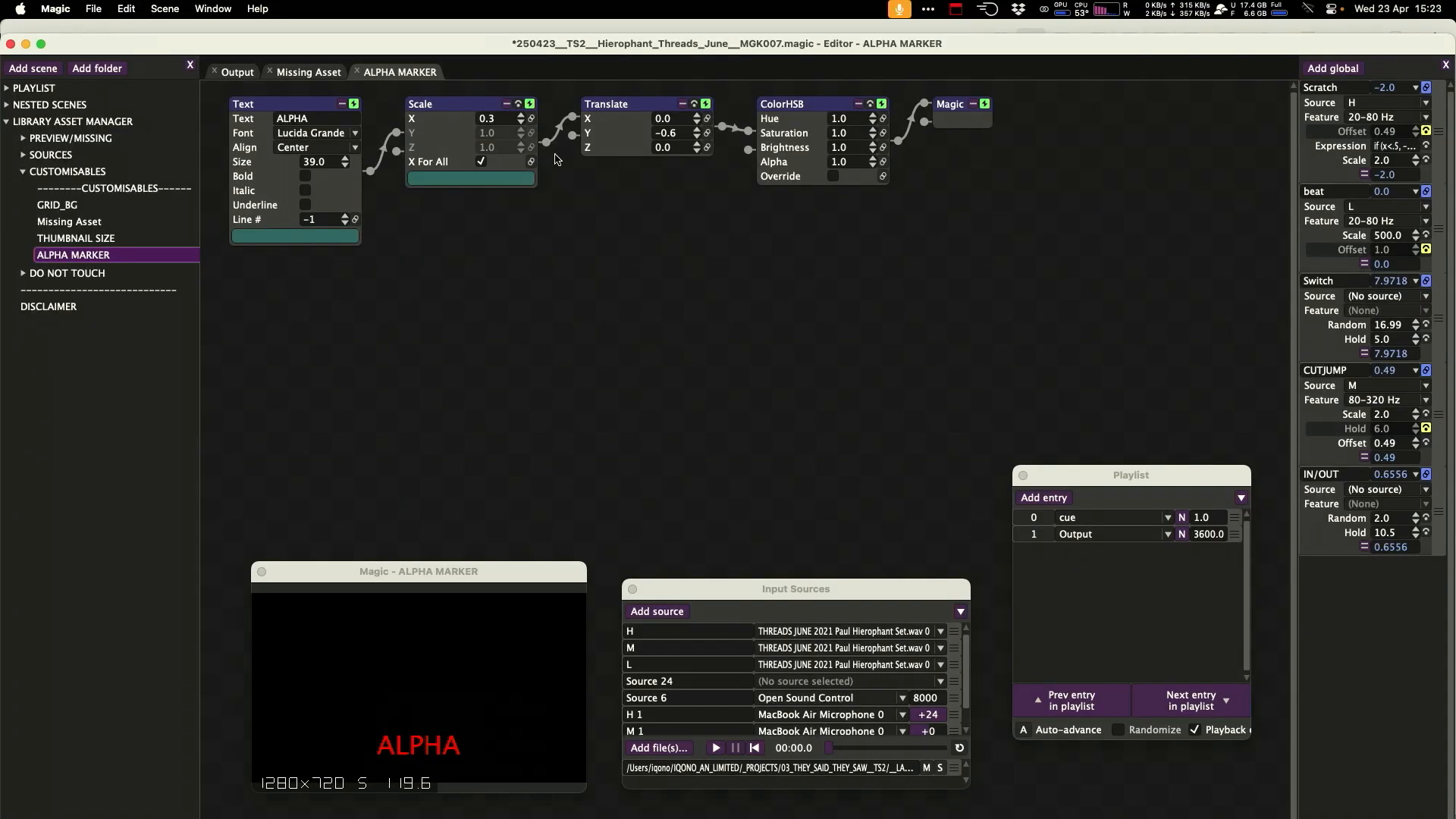
Try a different font for the ALPHA text in the ALPHA MARKER scene and undo the change.
{"action": "left_click", "coordinate": [286, 110]}
{"action": "left_click", "coordinate": [314, 133]}
{"action": "left_click", "coordinate": [318, 425]}
{"action": "key", "text": "super+z"}
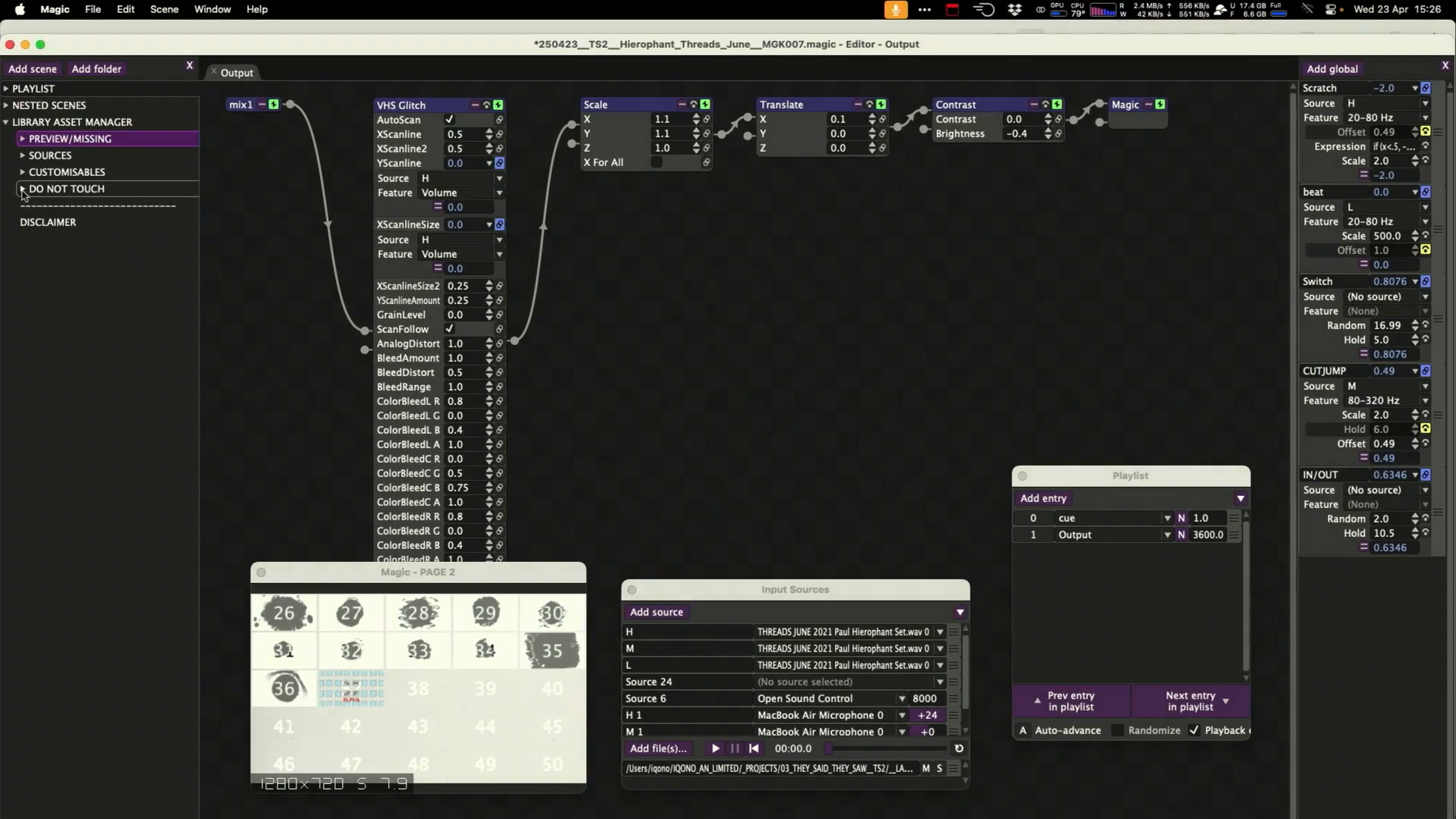
Expand the DO NOT TOUCH folder, open the PREVIEW RESOLUTION scene and examine its Resolution module.
{"action": "left_click", "coordinate": [23, 188]}
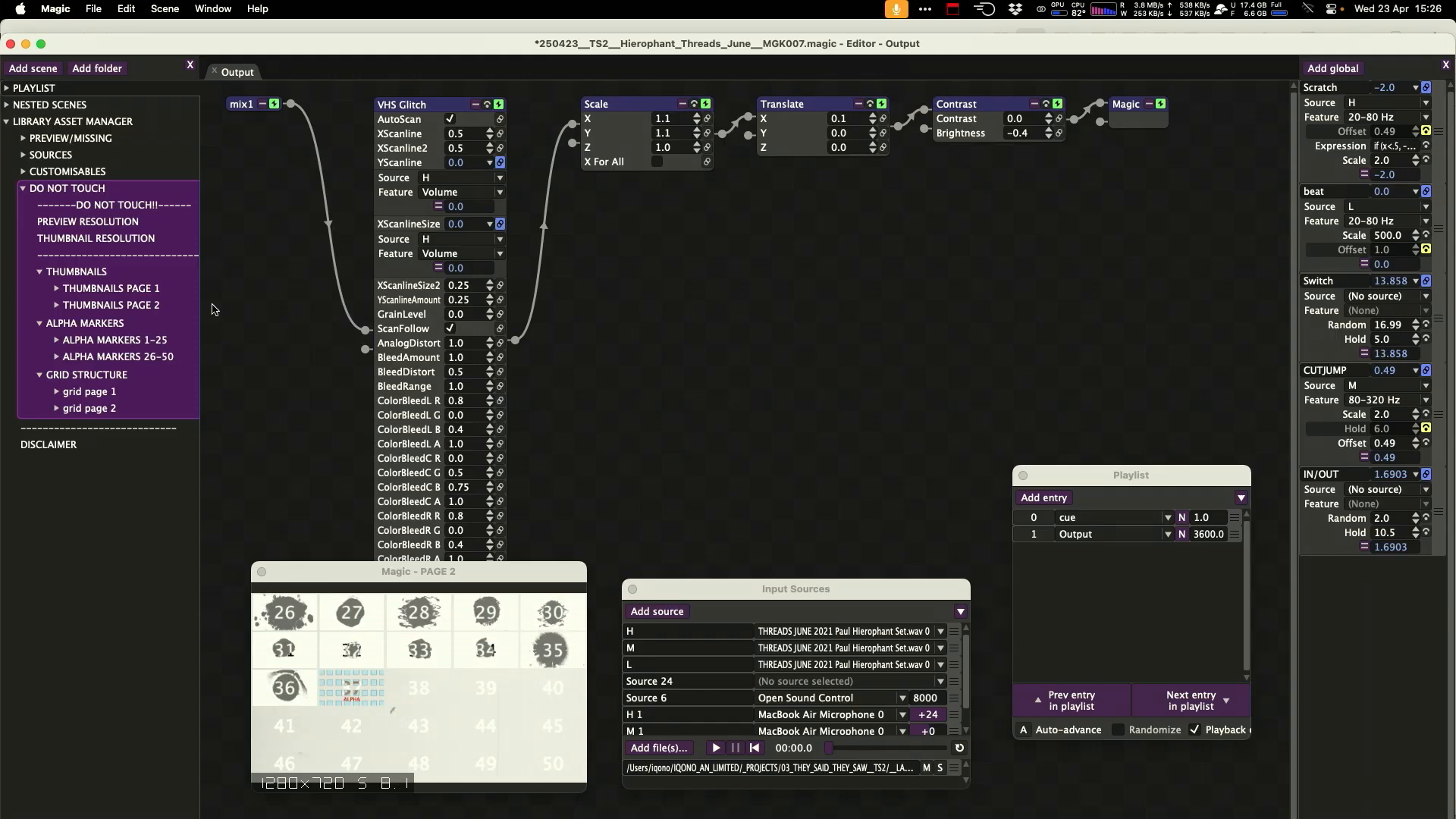
{"action": "left_click", "coordinate": [87, 221]}
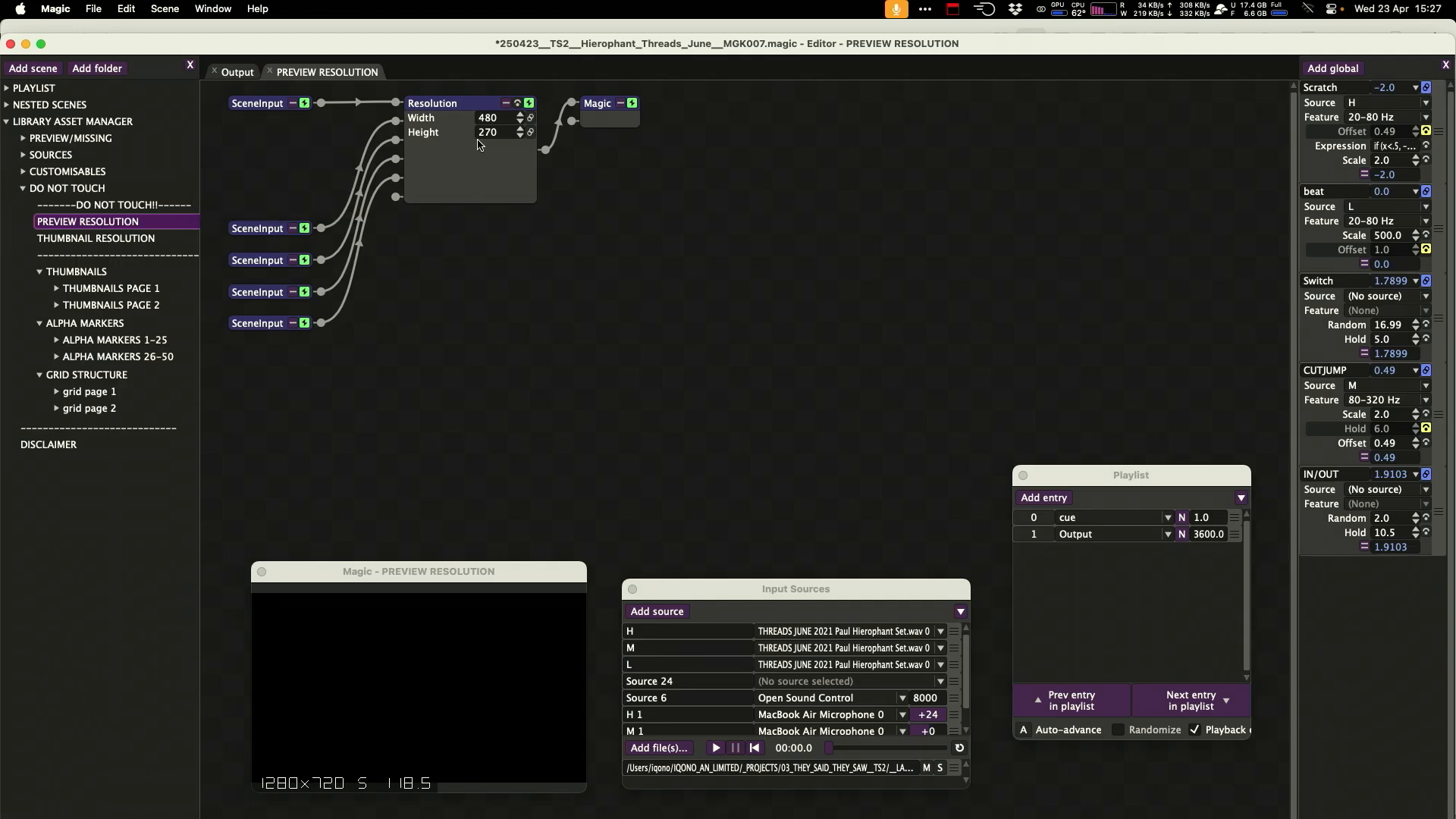
{"action": "left_click_drag", "start_coordinate": [451, 114], "coordinate": [461, 133]}
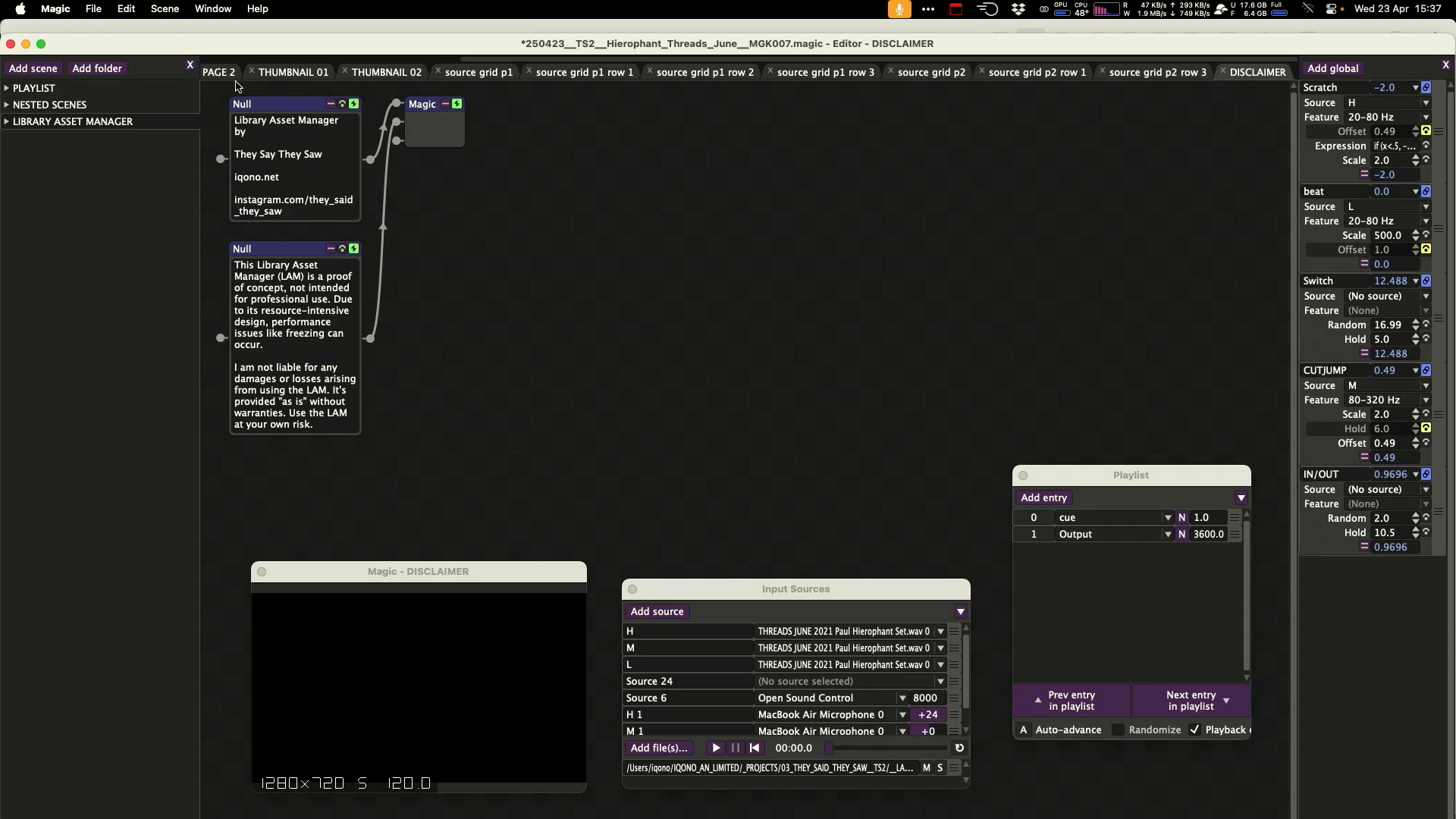
Open the Output scene from the PLAYLIST folder and close all other scene tabs.
{"action": "left_click", "coordinate": [296, 72]}
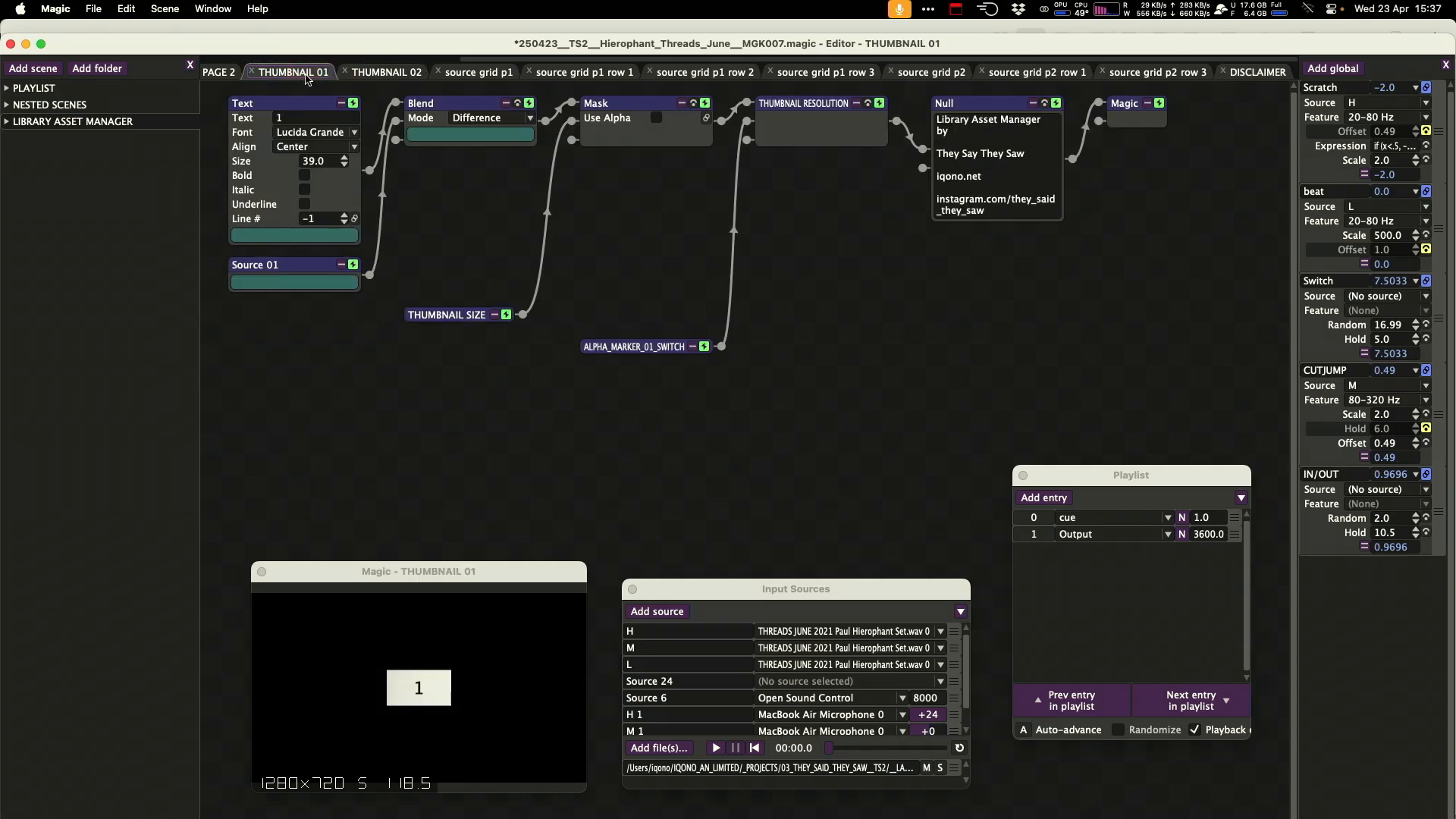
{"action": "left_click", "coordinate": [8, 90]}
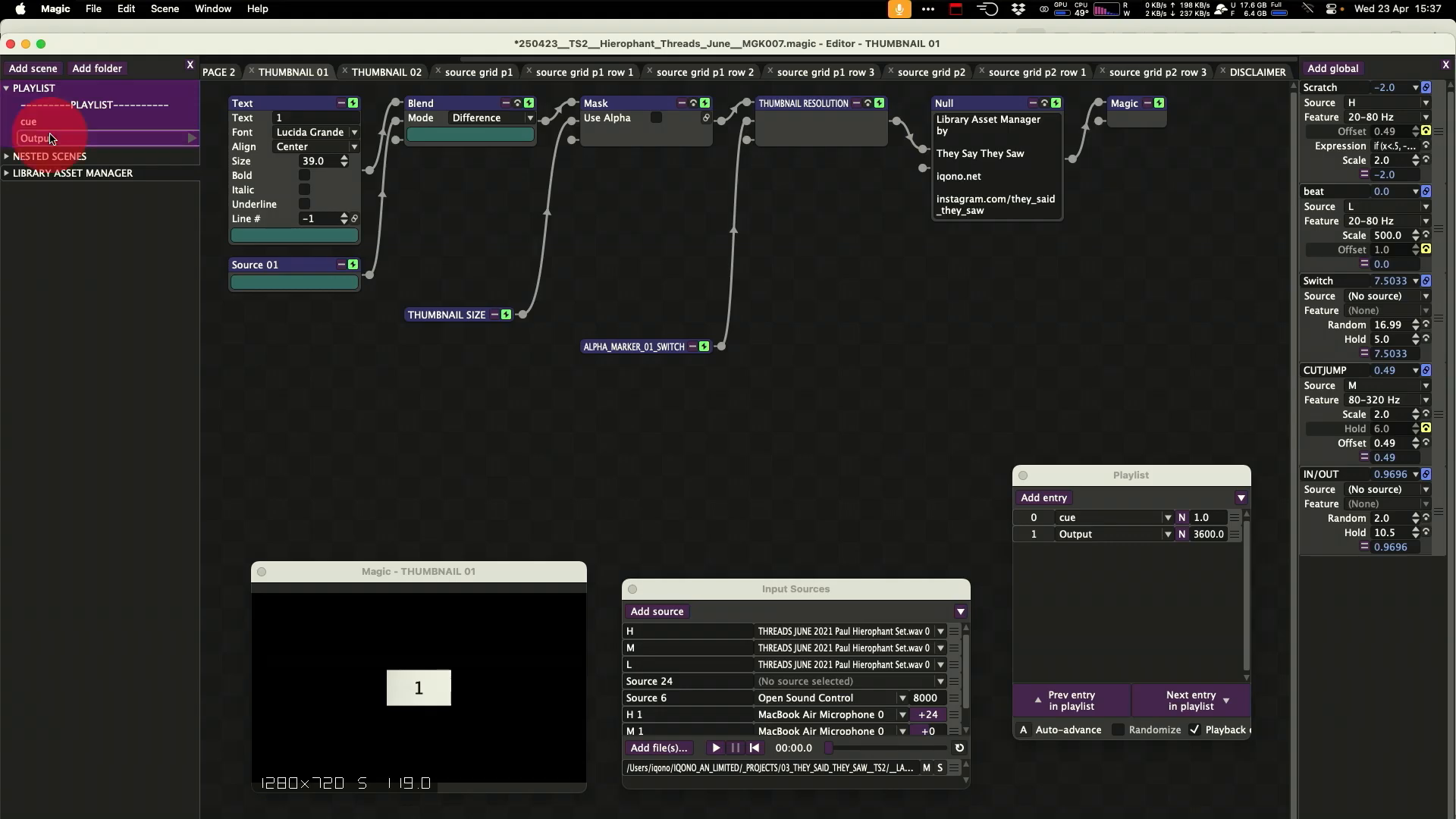
{"action": "double_click", "coordinate": [89, 132]}
{"action": "right_click", "coordinate": [227, 74]}
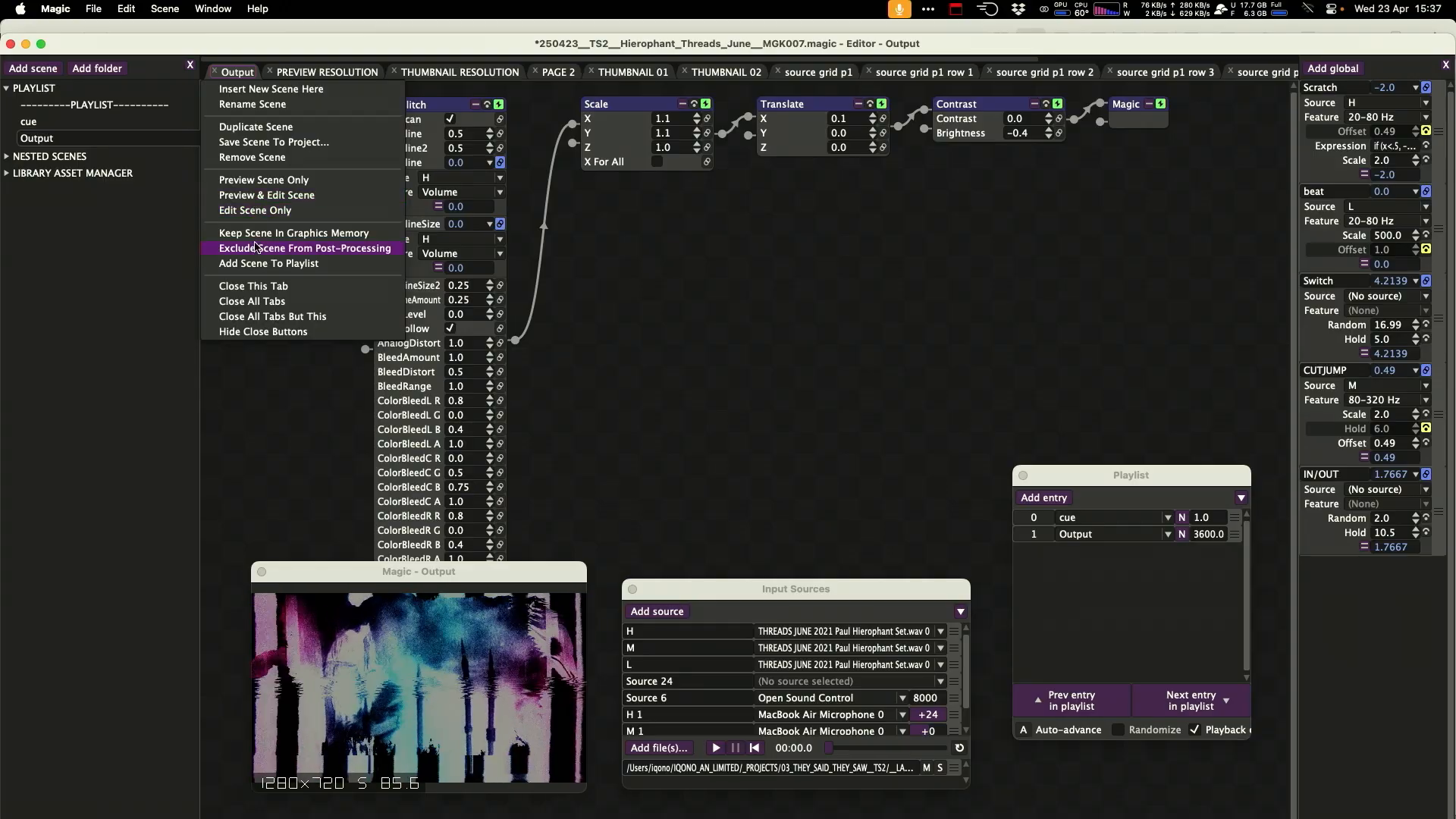
{"action": "left_click", "coordinate": [270, 319]}
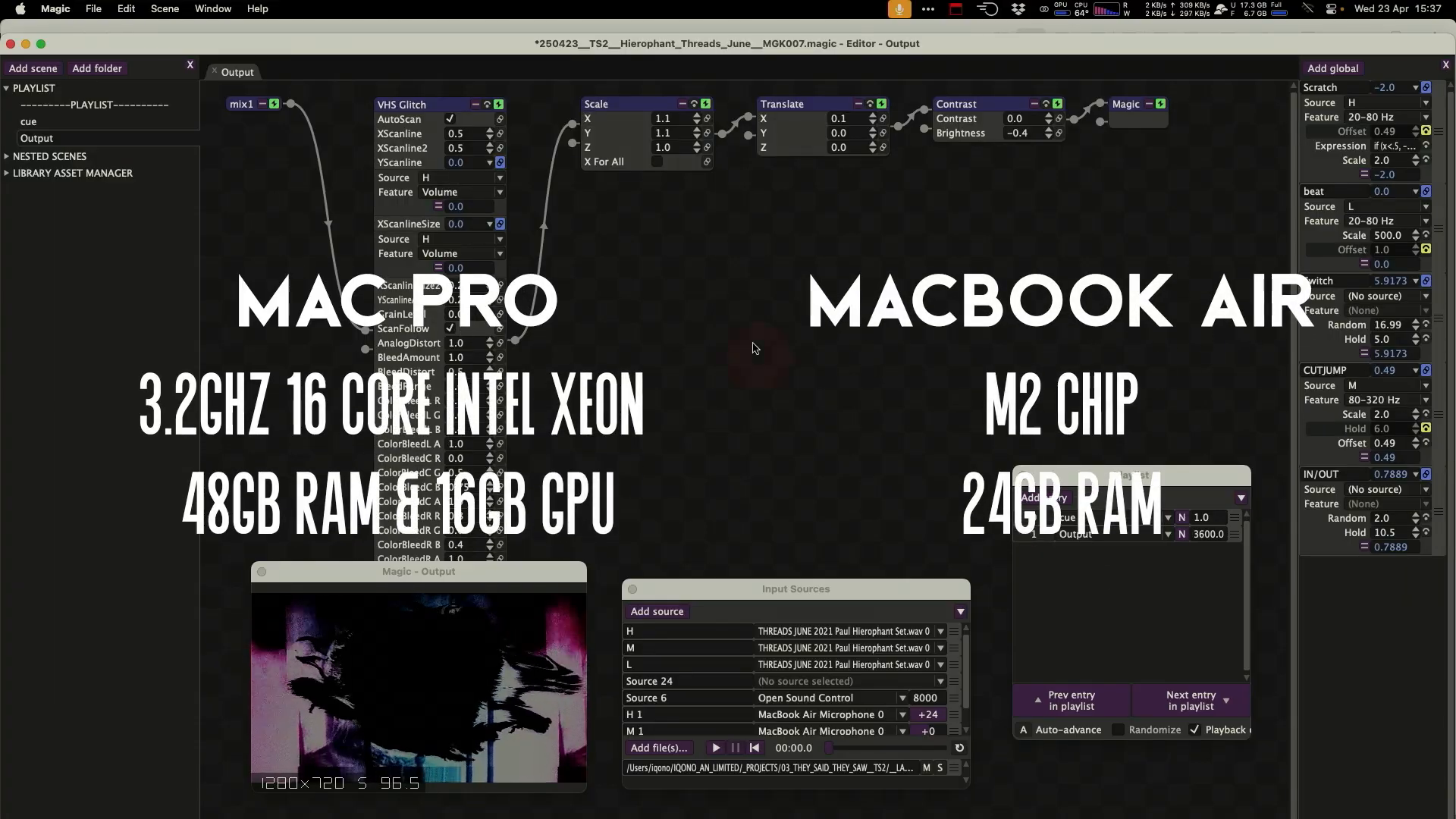
Check the Output scene's playback in full screen and return to the editor.
{"action": "key", "text": "super+f"}
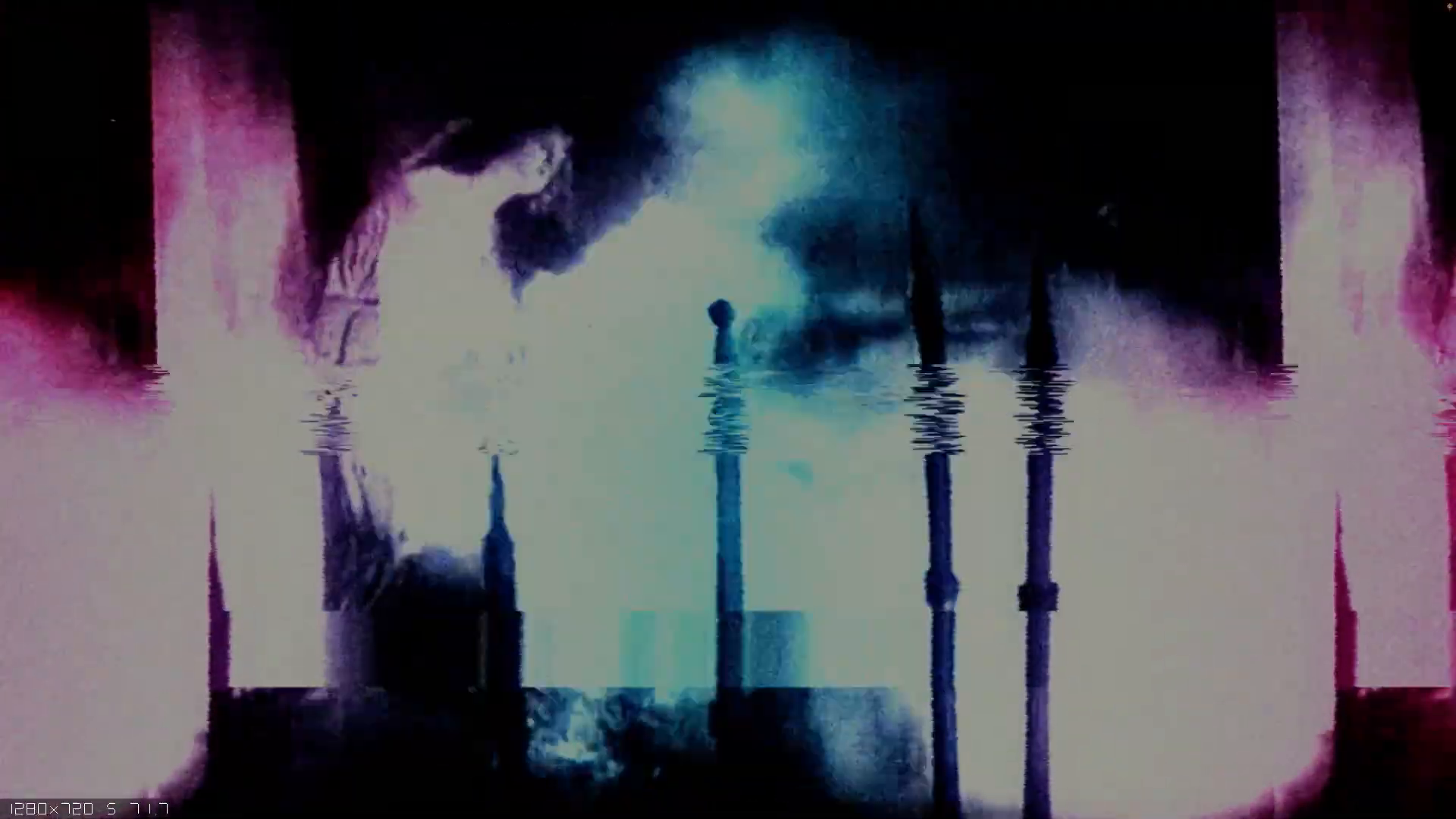
{"action": "key", "text": "super+f"}
{"action": "left_click", "coordinate": [95, 6]}
Save the PLAYLIST folder to a new project named 250423__TS2__Hierophant_Threads_June__MGK007_LIVE_VERSION in the Magic folder.
{"action": "right_click", "coordinate": [10, 95]}
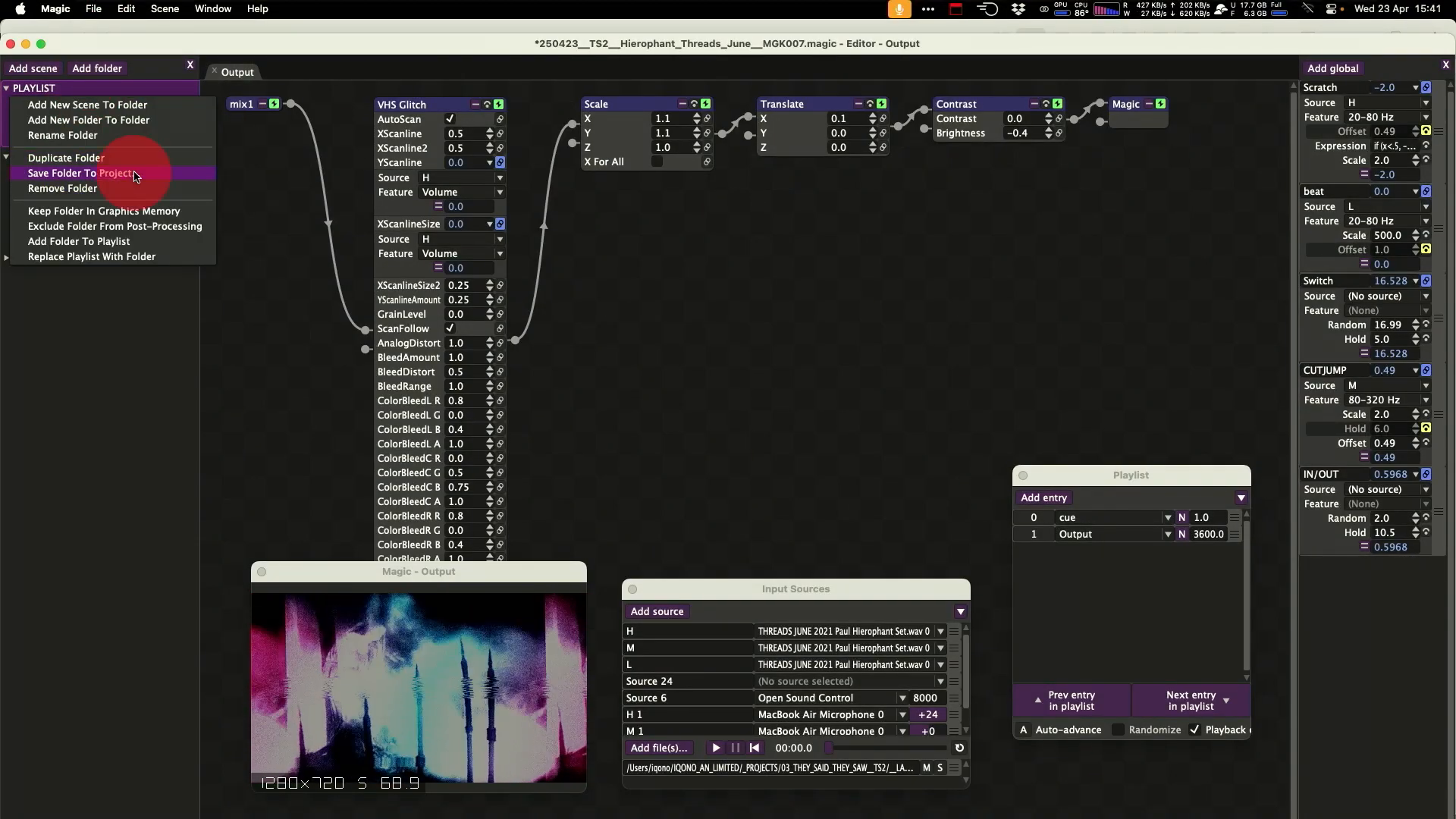
{"action": "left_click", "coordinate": [134, 175]}
{"action": "left_click_drag", "start_coordinate": [1155, 519], "coordinate": [1291, 716]}
{"action": "left_click", "coordinate": [697, 440]}
{"action": "left_click", "coordinate": [868, 155]}
{"action": "key", "text": "Down"}
{"action": "type", "text": "_LIVE_VERSION"}
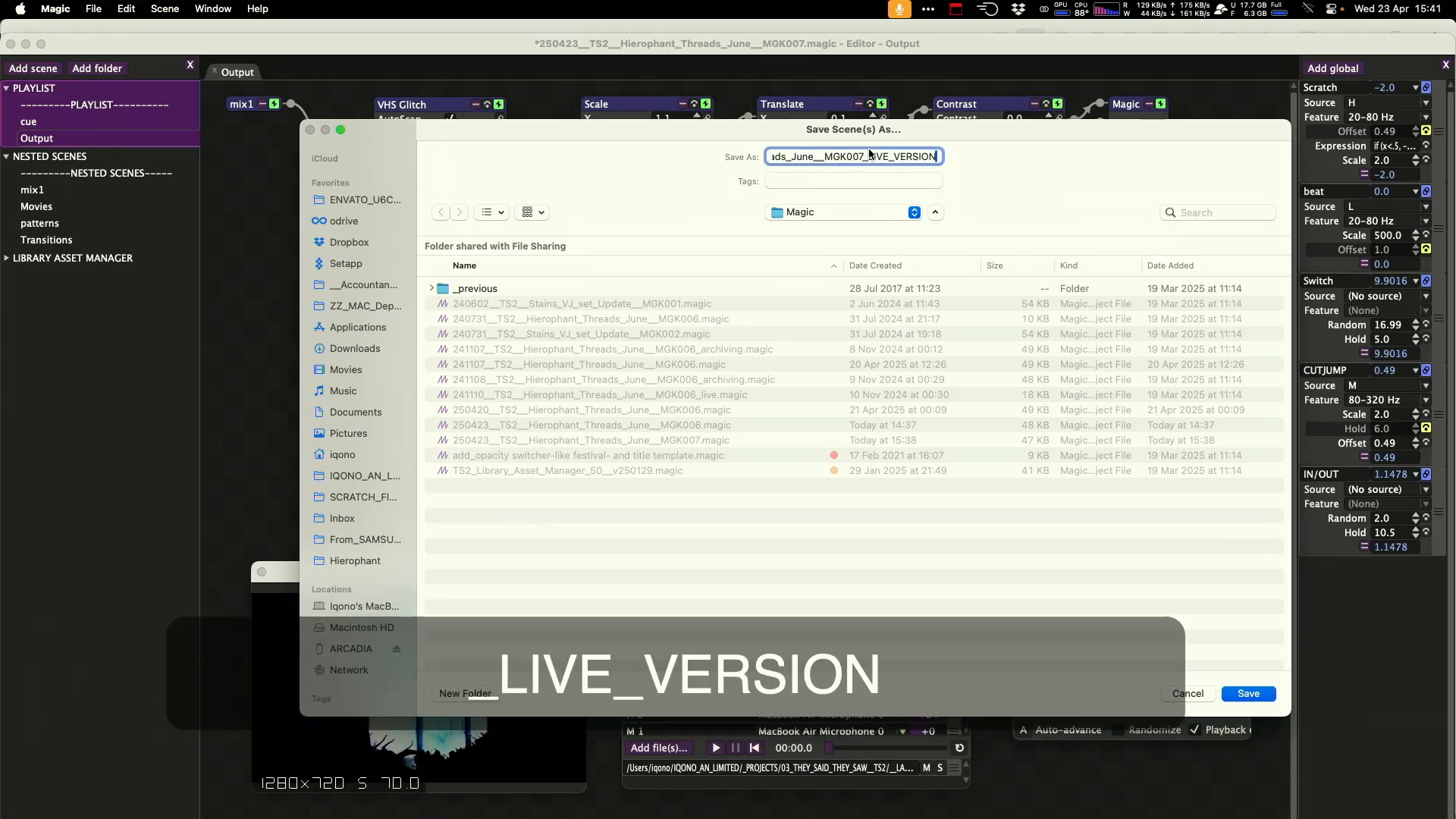
{"action": "key", "text": "Return"}
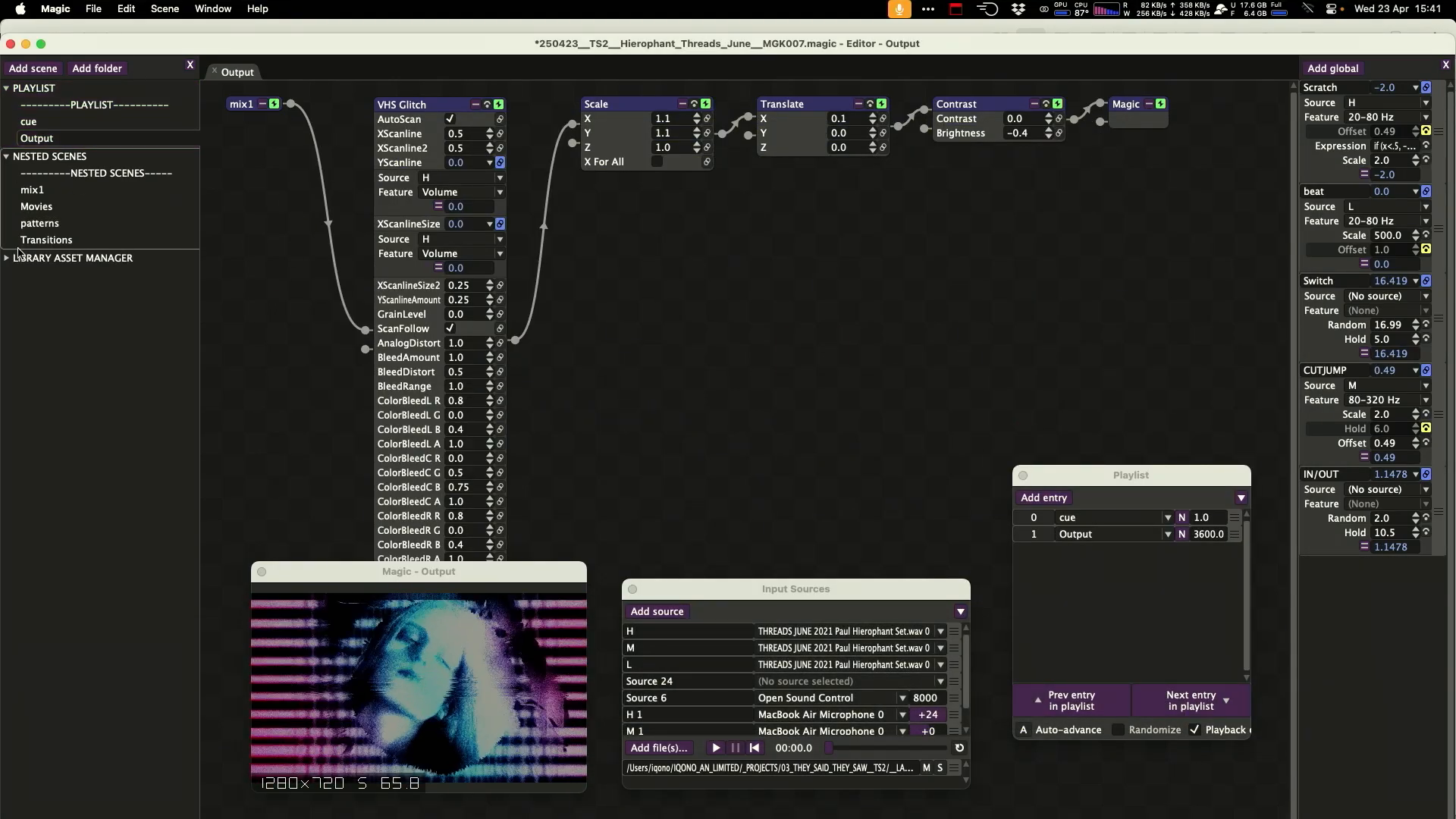
Open the 250423__TS2__Hierophant_Threads_June__MGK007_LIVE_VERSION project.
{"action": "left_click", "coordinate": [18, 254]}
{"action": "left_click", "coordinate": [94, 8]}
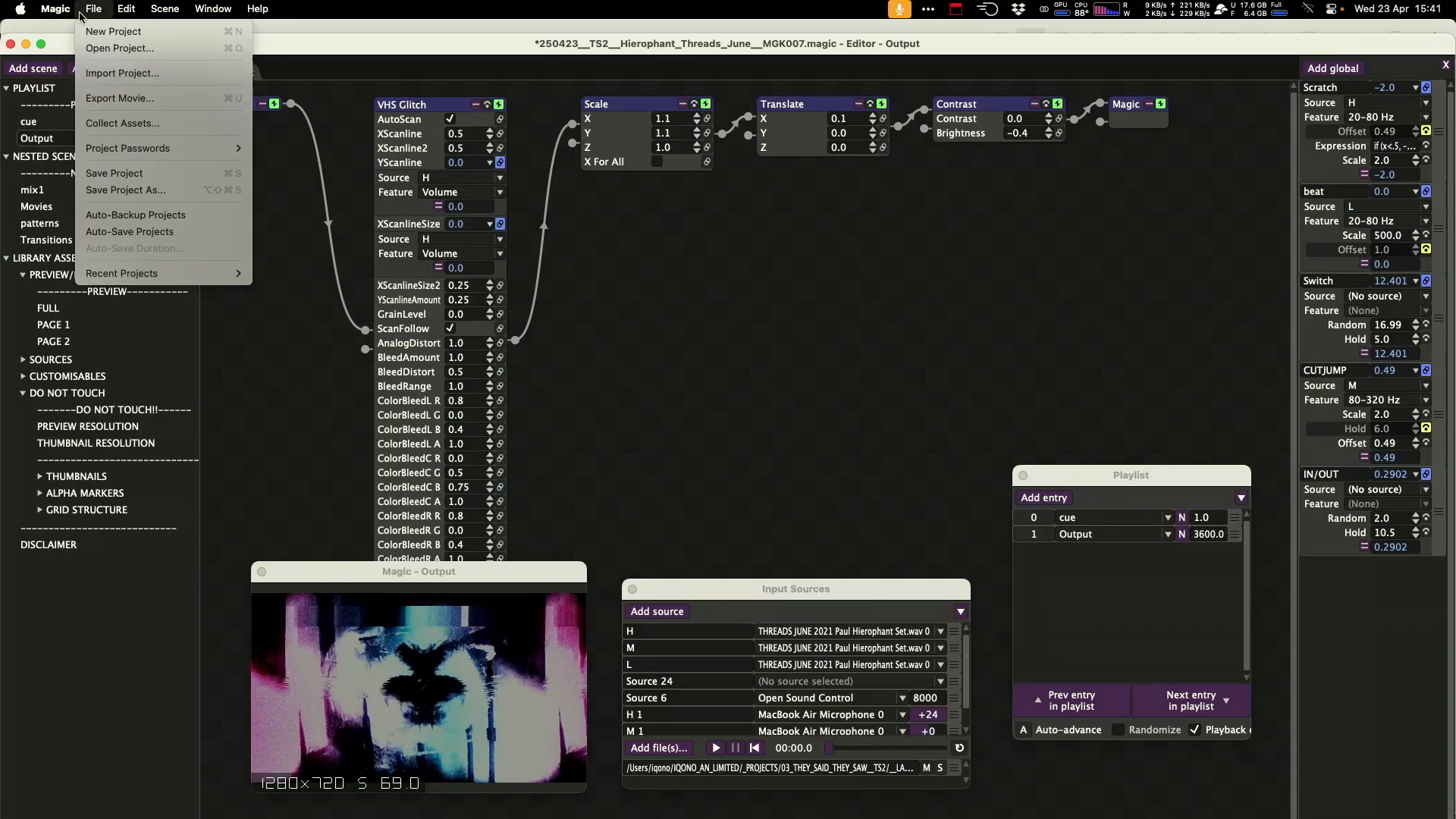
{"action": "left_click", "coordinate": [120, 49]}
{"action": "left_click", "coordinate": [804, 458]}
{"action": "key", "text": "Escape"}
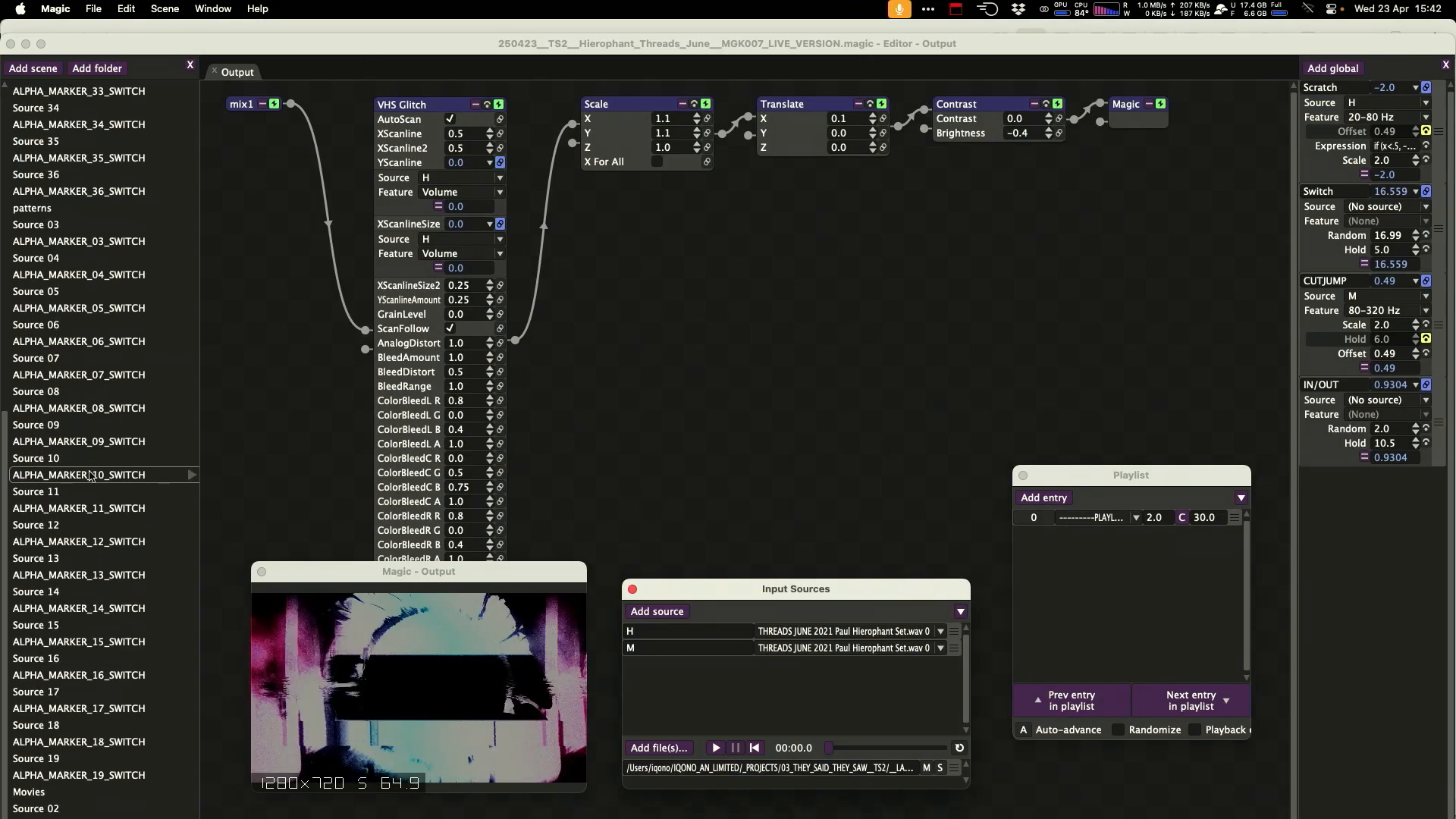
Create a LAM folder in the scene list and move the scenes from ALPHA_MARKER_05_SWITCH through ALPHA_MARKER_19_SWITCH into it.
{"action": "scroll", "coordinate": [85, 657], "scroll_direction": "down", "scroll_amount": 10}
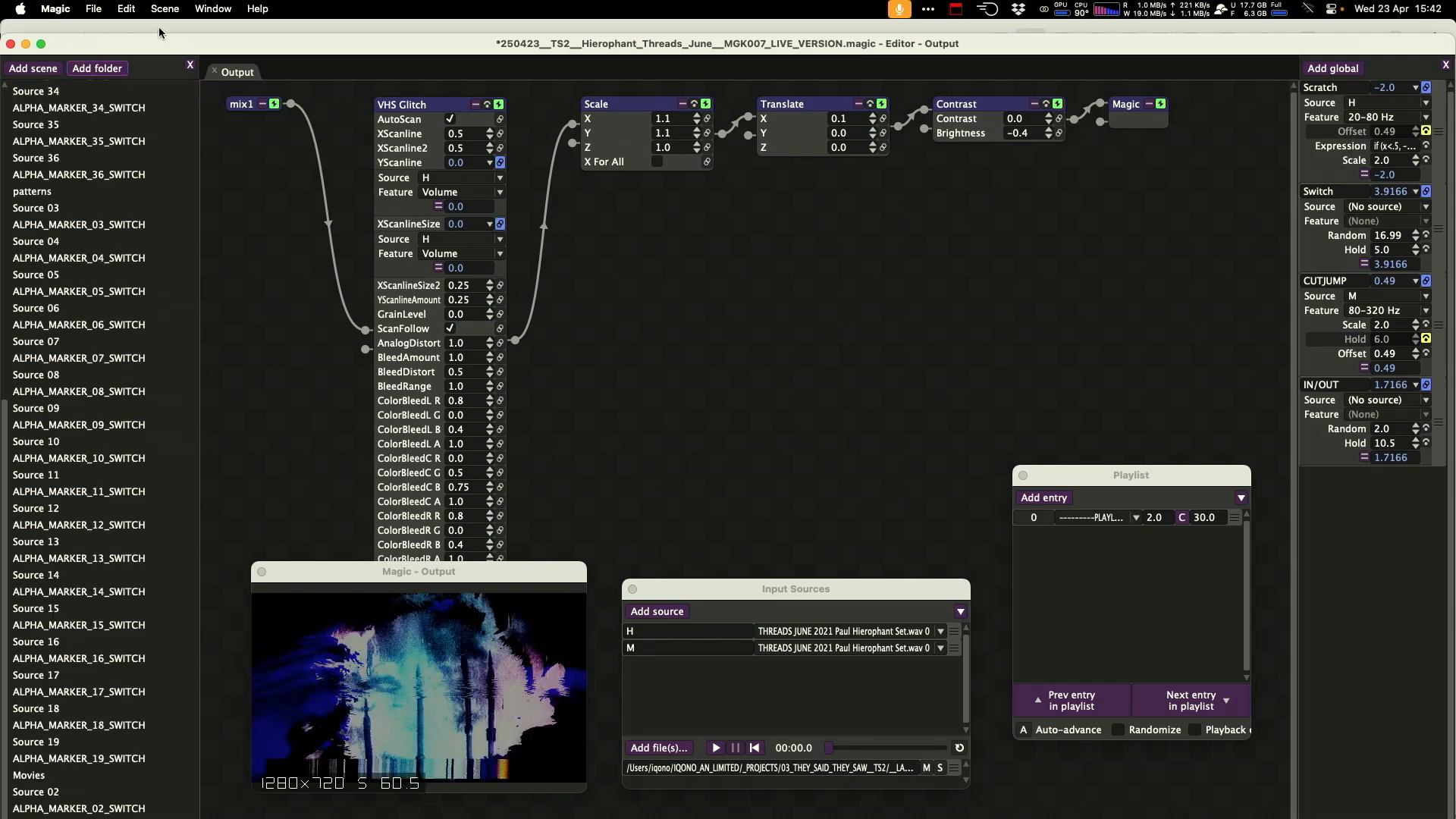
{"action": "scroll", "coordinate": [84, 657], "scroll_direction": "up", "scroll_amount": 10}
{"action": "left_click", "coordinate": [258, 182]}
{"action": "scroll", "coordinate": [73, 744], "scroll_direction": "down", "scroll_amount": 15}
{"action": "key", "text": "Return"}
{"action": "left_click_drag", "start_coordinate": [66, 699], "coordinate": [34, 809]}
Move the block of asset scenes ending with Source 04 into the LAM folder and collapse the folder.
{"action": "left_click", "coordinate": [76, 173]}
{"action": "scroll", "coordinate": [150, 657], "scroll_direction": "down", "scroll_amount": 15}
{"action": "left_click", "coordinate": [68, 225], "text": "shift"}
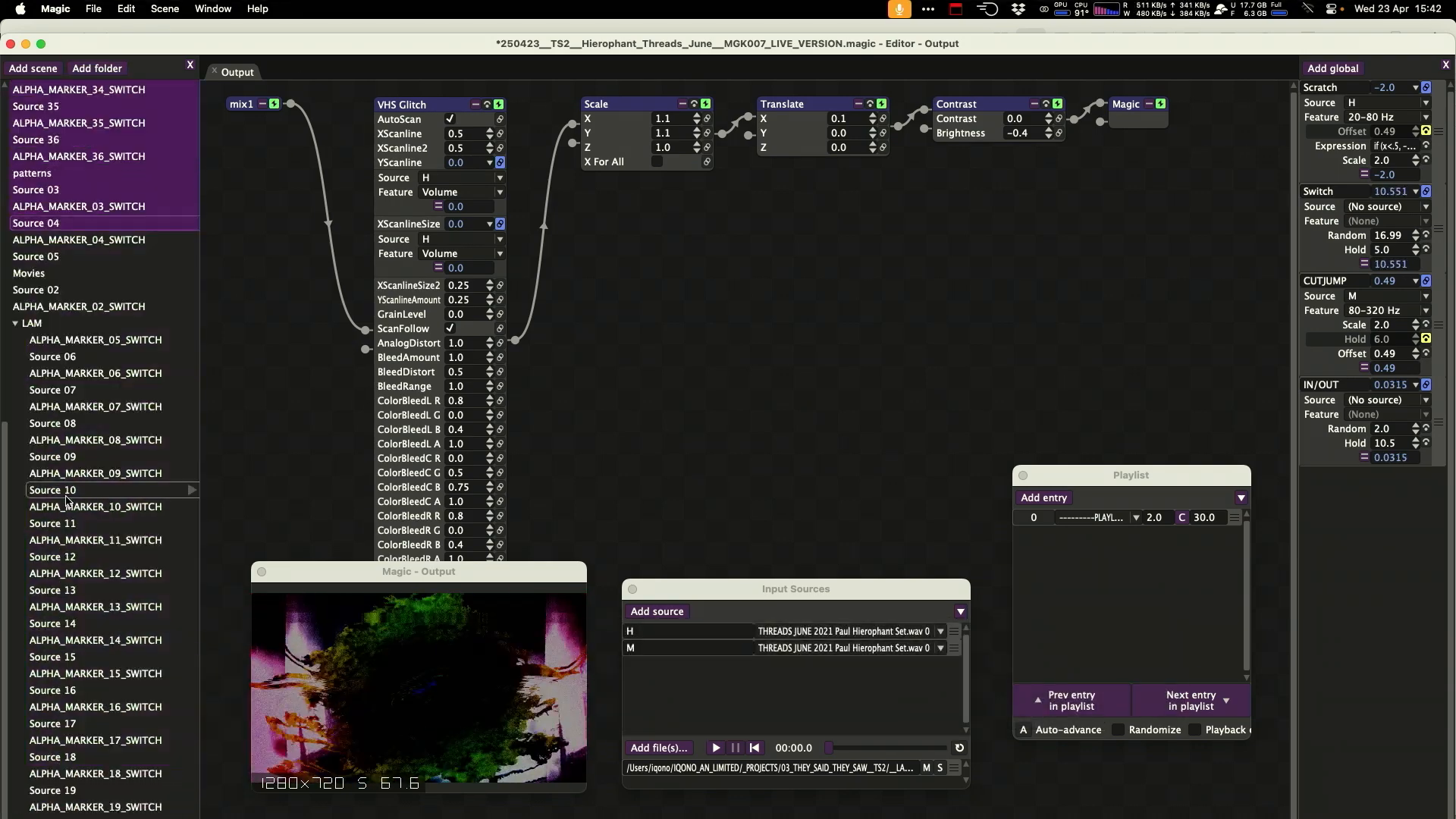
{"action": "left_click_drag", "start_coordinate": [69, 224], "coordinate": [34, 324]}
{"action": "left_click", "coordinate": [6, 306]}
Add a new folder to the scene list and name it Nested.
{"action": "left_click", "coordinate": [97, 68]}
{"action": "right_click", "coordinate": [10, 329]}
{"action": "left_click", "coordinate": [78, 372]}
{"action": "type", "text": "Nested"}
{"action": "key", "text": "Return"}
Select the remaining loose nested scenes and move them into the Nested folder.
{"action": "left_click", "coordinate": [57, 256]}
{"action": "left_click", "coordinate": [53, 157], "text": "super"}
{"action": "left_click", "coordinate": [59, 174], "text": "super"}
{"action": "left_click_drag", "start_coordinate": [58, 174], "coordinate": [31, 256]}
{"action": "left_click", "coordinate": [46, 162], "text": "shift"}
Expand the LAM folder to check its scenes and save the live version project.
{"action": "left_click", "coordinate": [6, 156]}
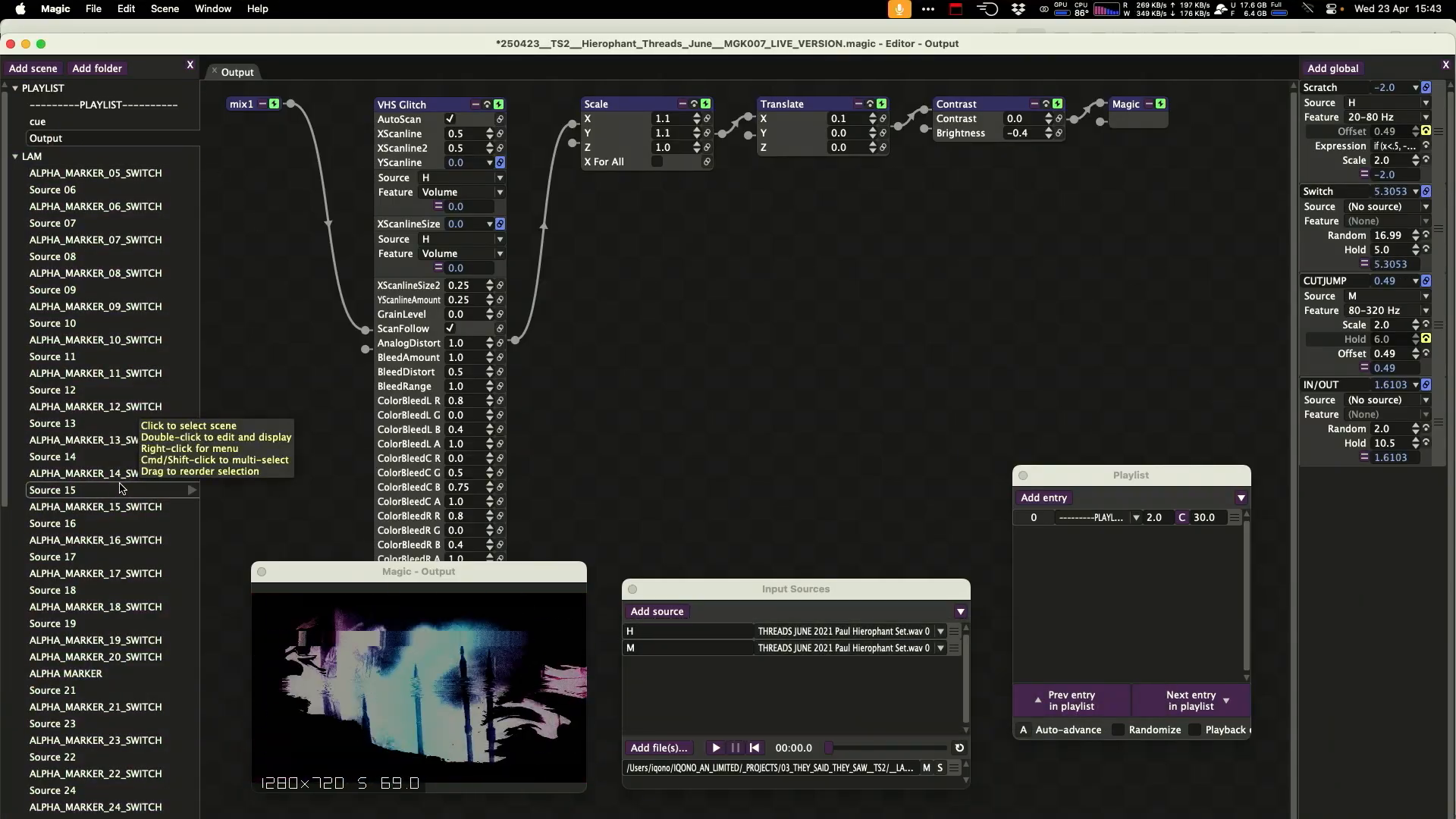
{"action": "scroll", "coordinate": [57, 265], "scroll_direction": "down", "scroll_amount": 10}
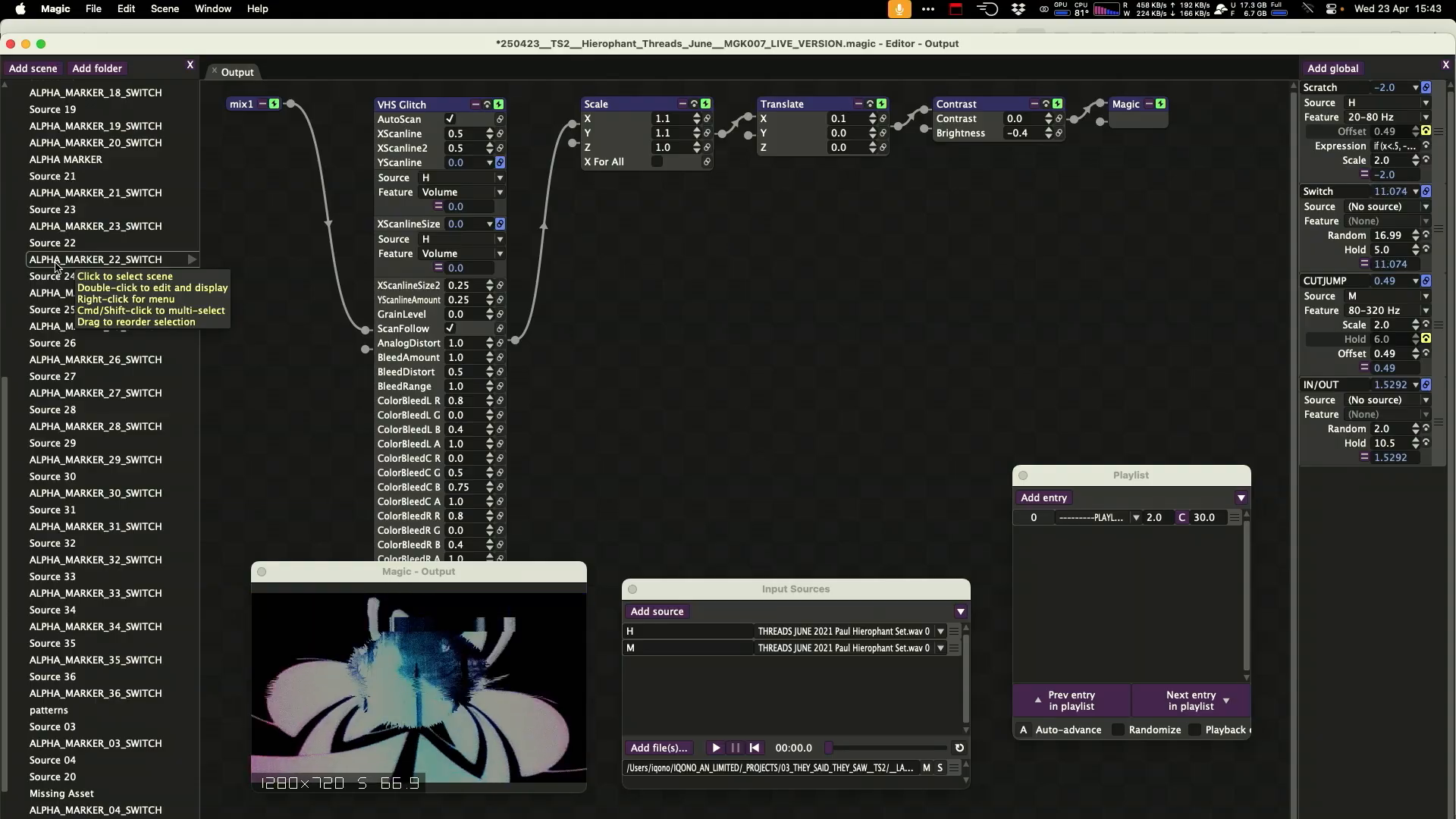
{"action": "key", "text": "super+s"}
Reopen the original 250423__TS2__Hierophant_Threads_June__MGK007 project from the recent projects.
{"action": "left_click", "coordinate": [94, 9]}
{"action": "left_click", "coordinate": [264, 144]}
{"action": "left_click", "coordinate": [93, 8]}
{"action": "mouse_move", "coordinate": [152, 273]}
{"action": "left_click", "coordinate": [552, 294]}
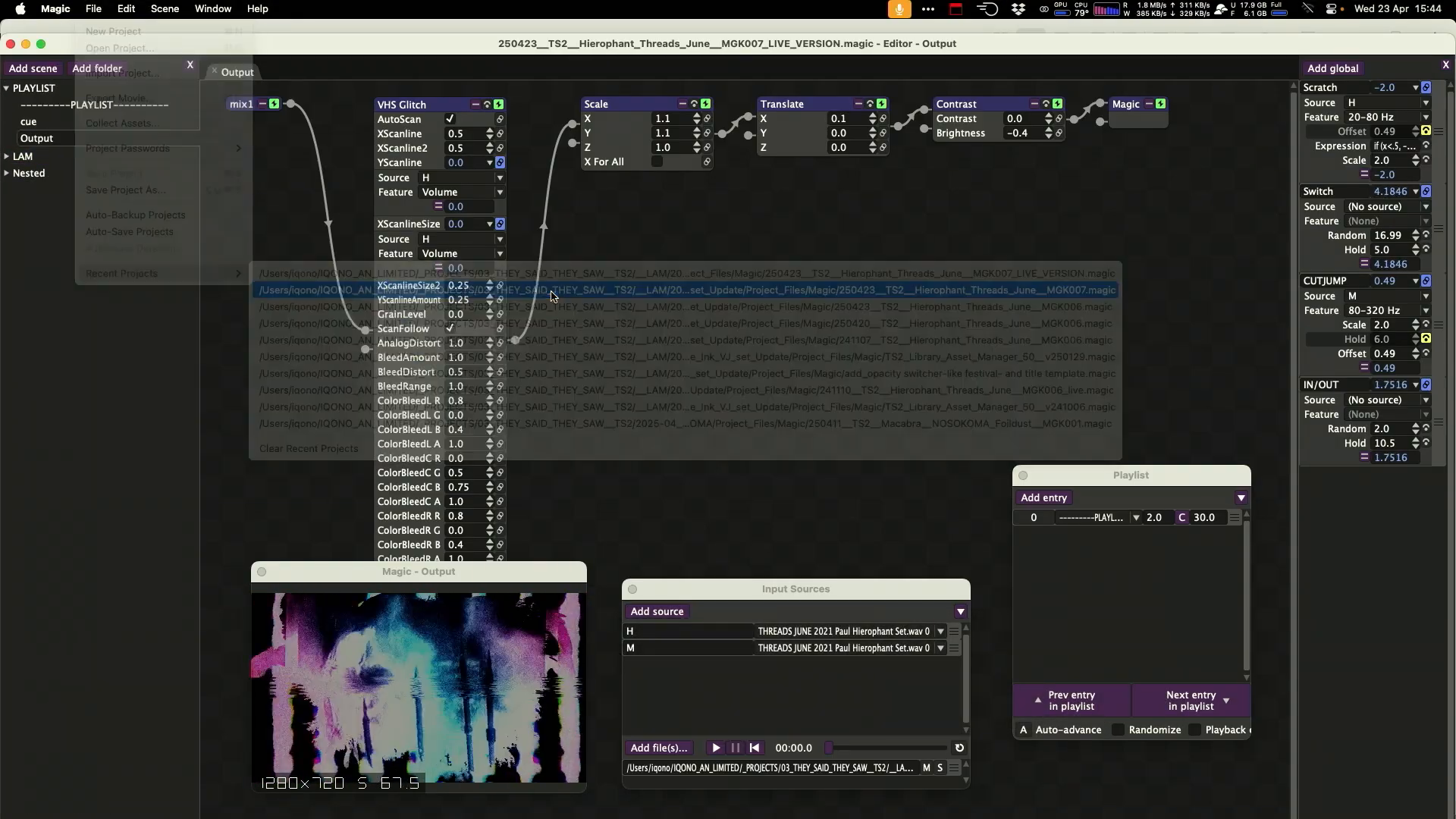